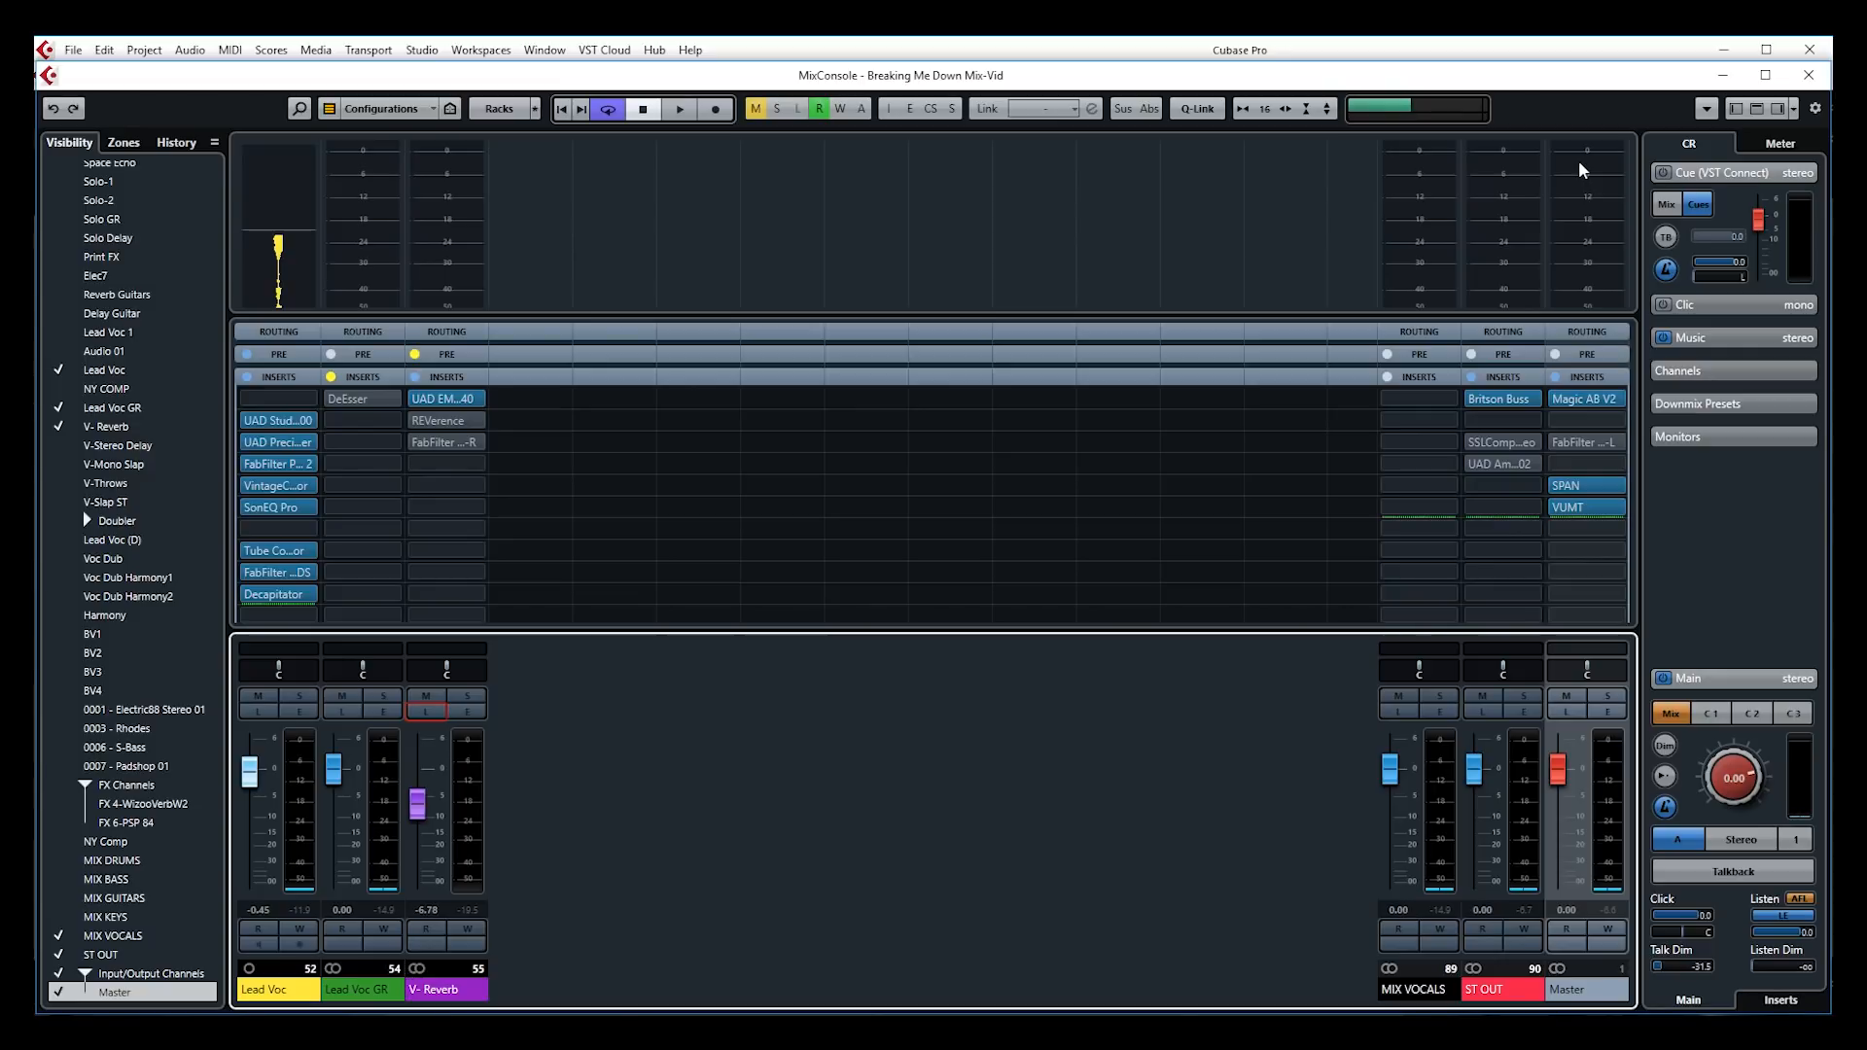
Open the UAD EMT 140 plate reverb from the V-Reverb channel's first insert slot
{"action": "left_click", "coordinate": [436, 399]}
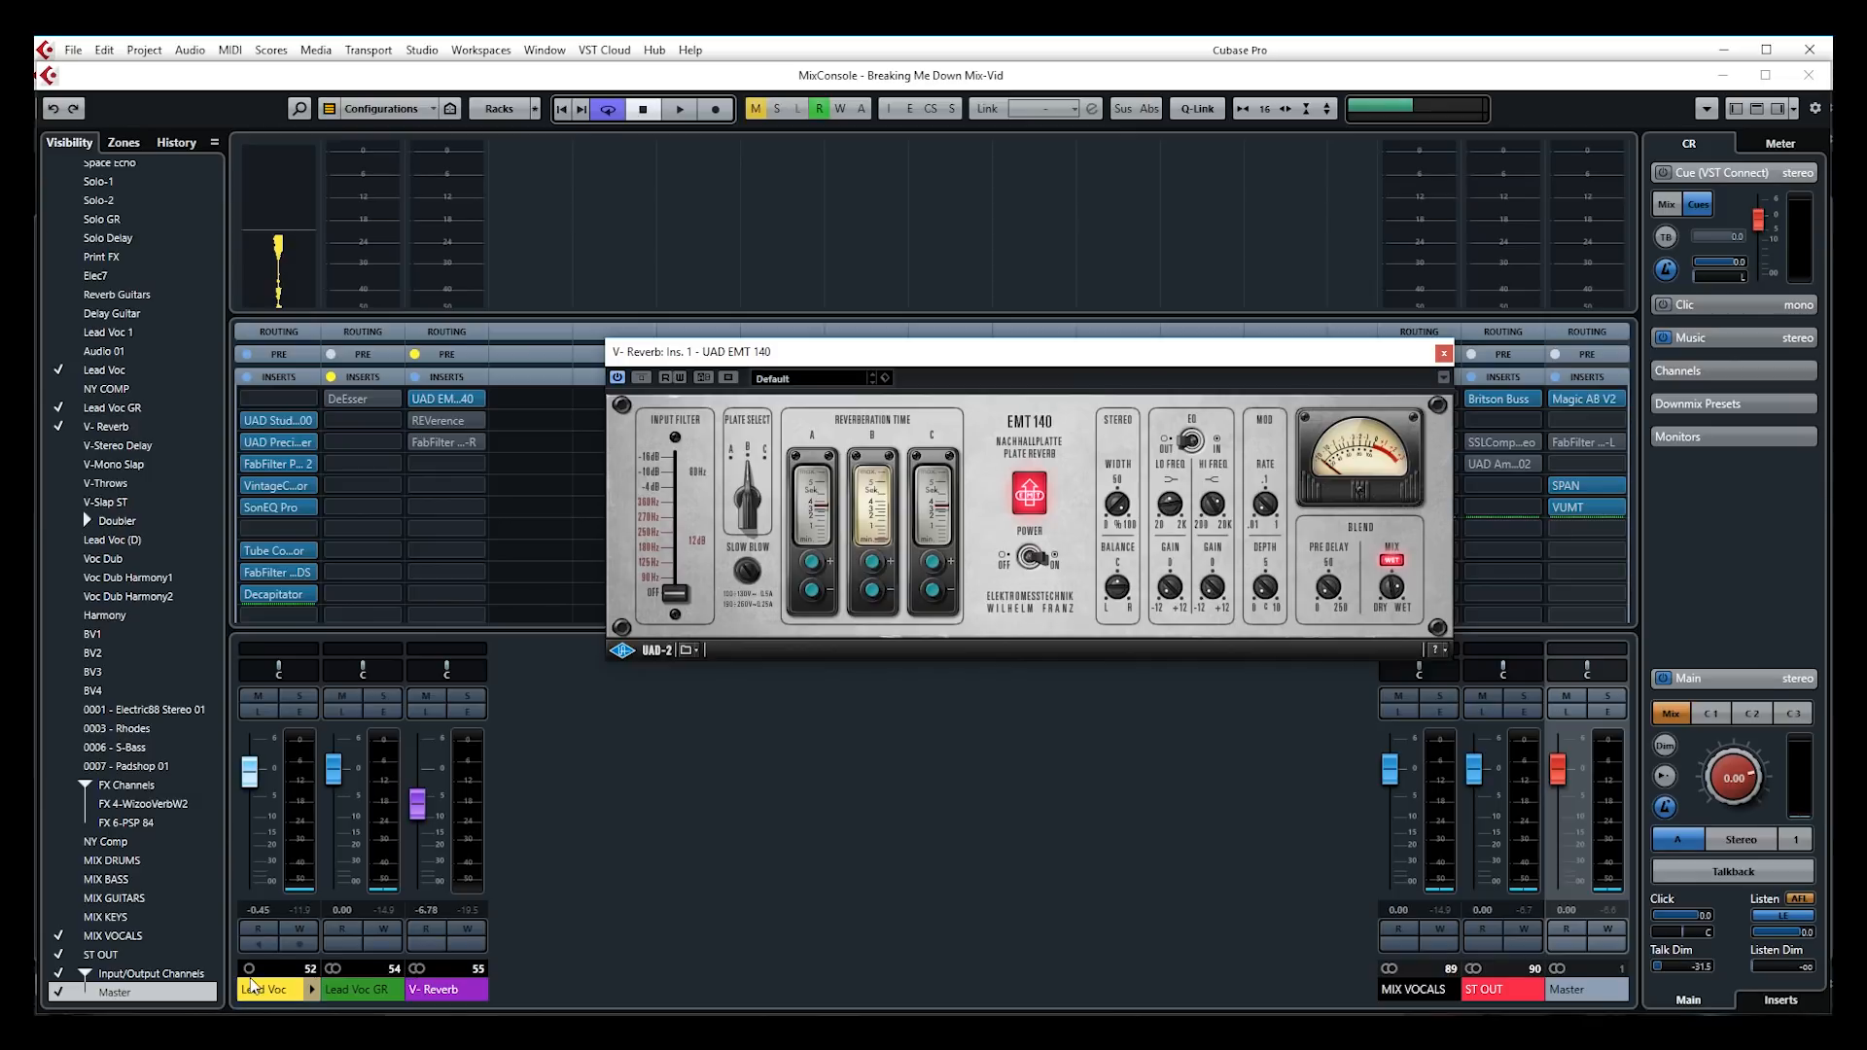
Show Lead Voc's sends and confirm its first send goes to V-Reverb
{"action": "left_click", "coordinate": [272, 991]}
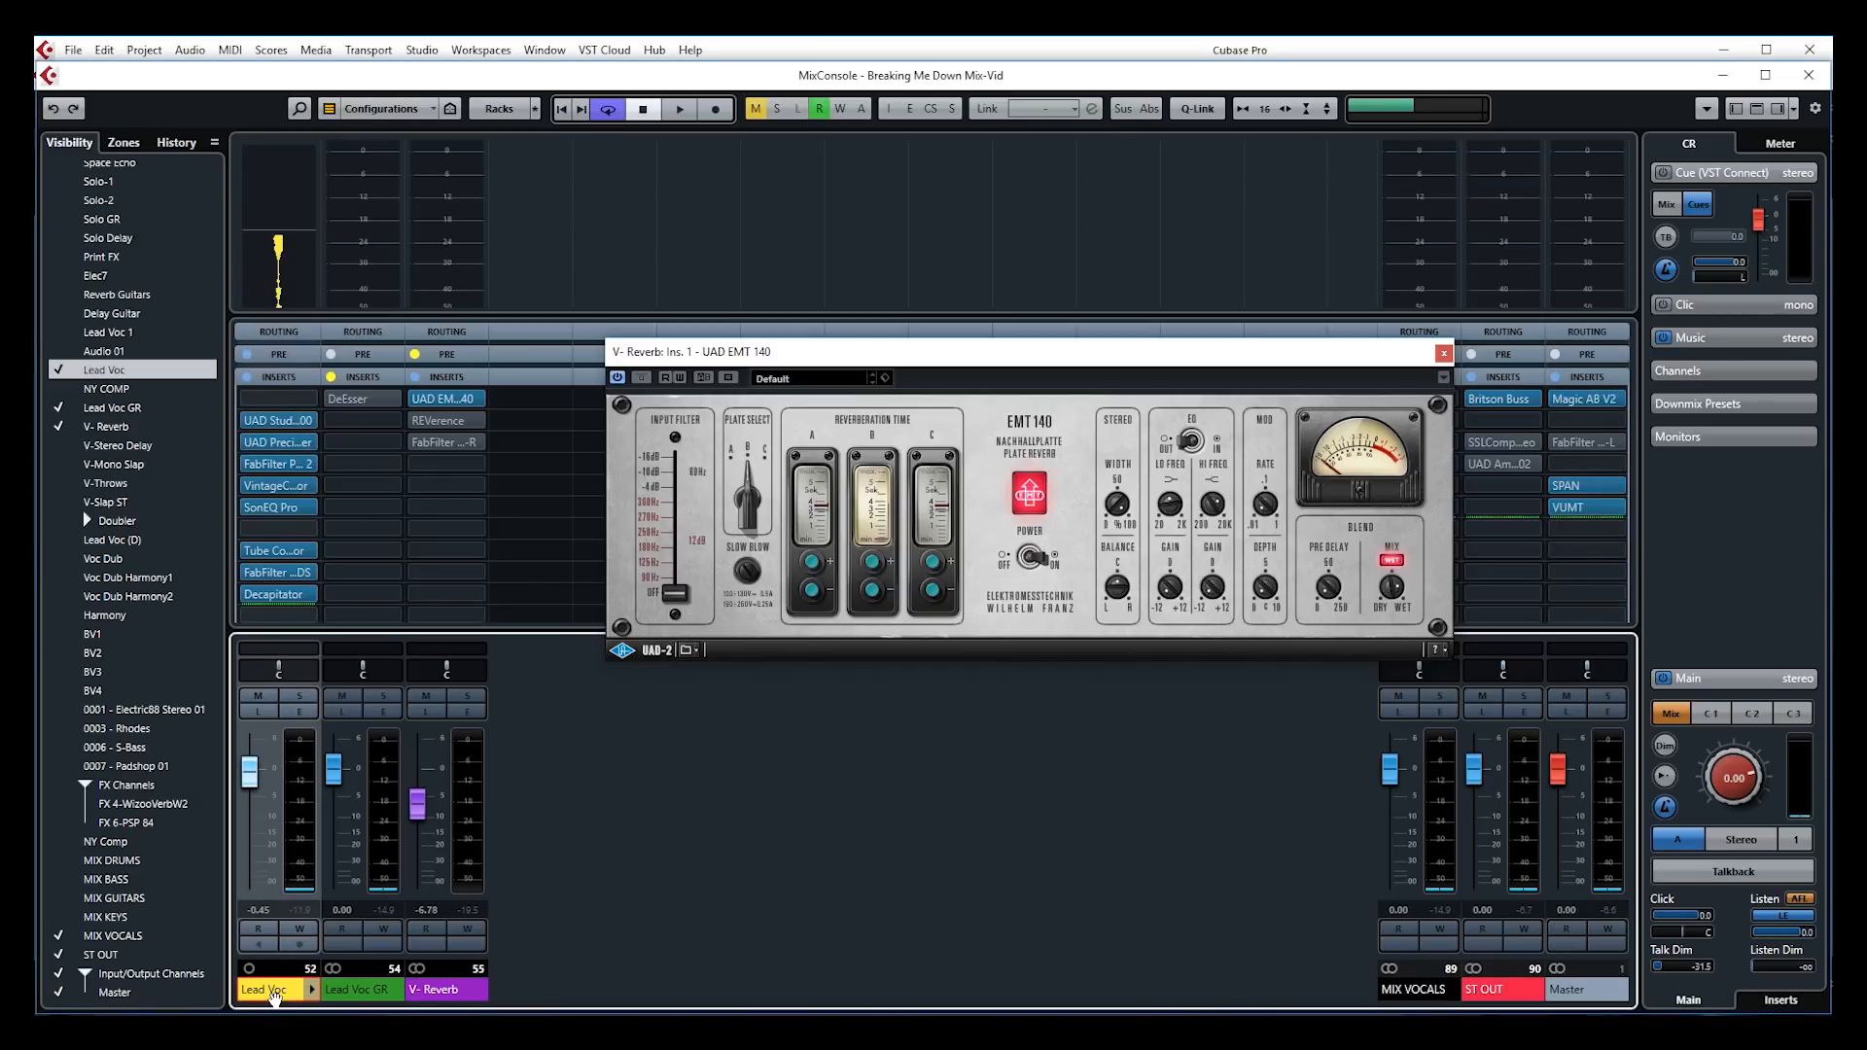
{"action": "left_click", "coordinate": [276, 379]}
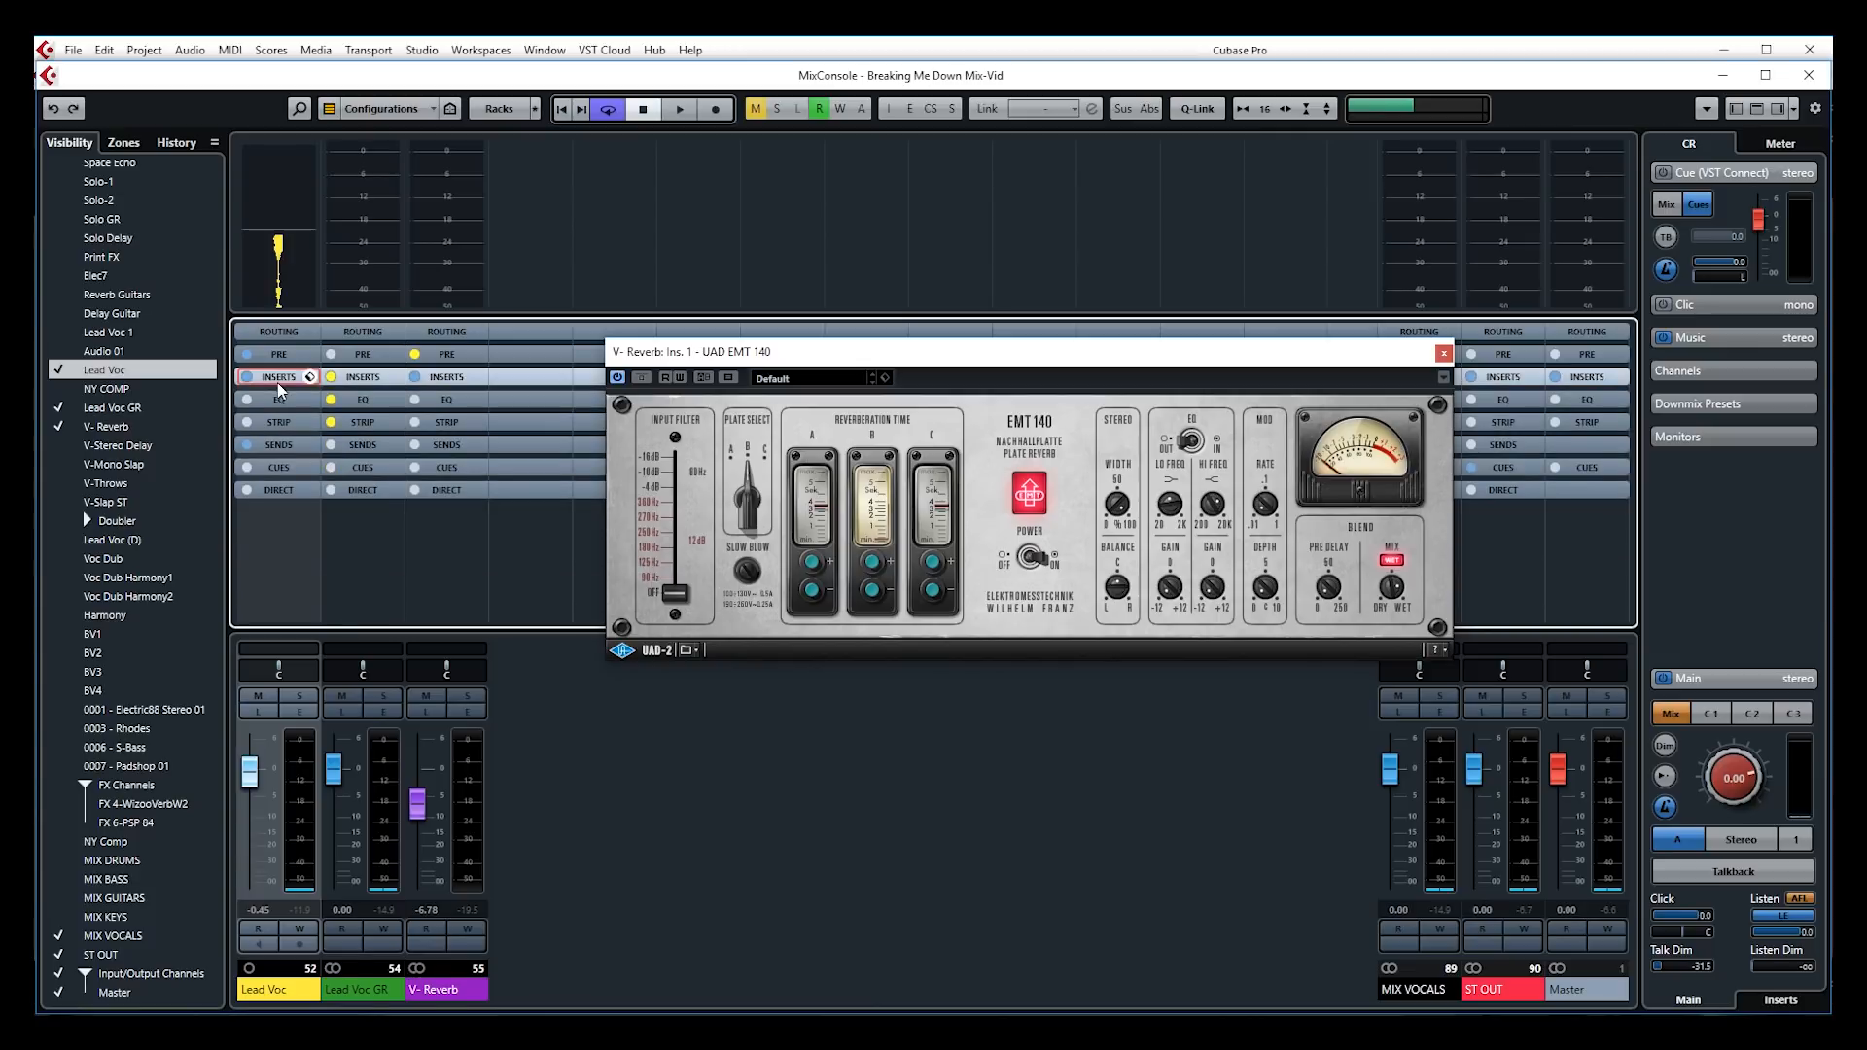
{"action": "left_click", "coordinate": [279, 444]}
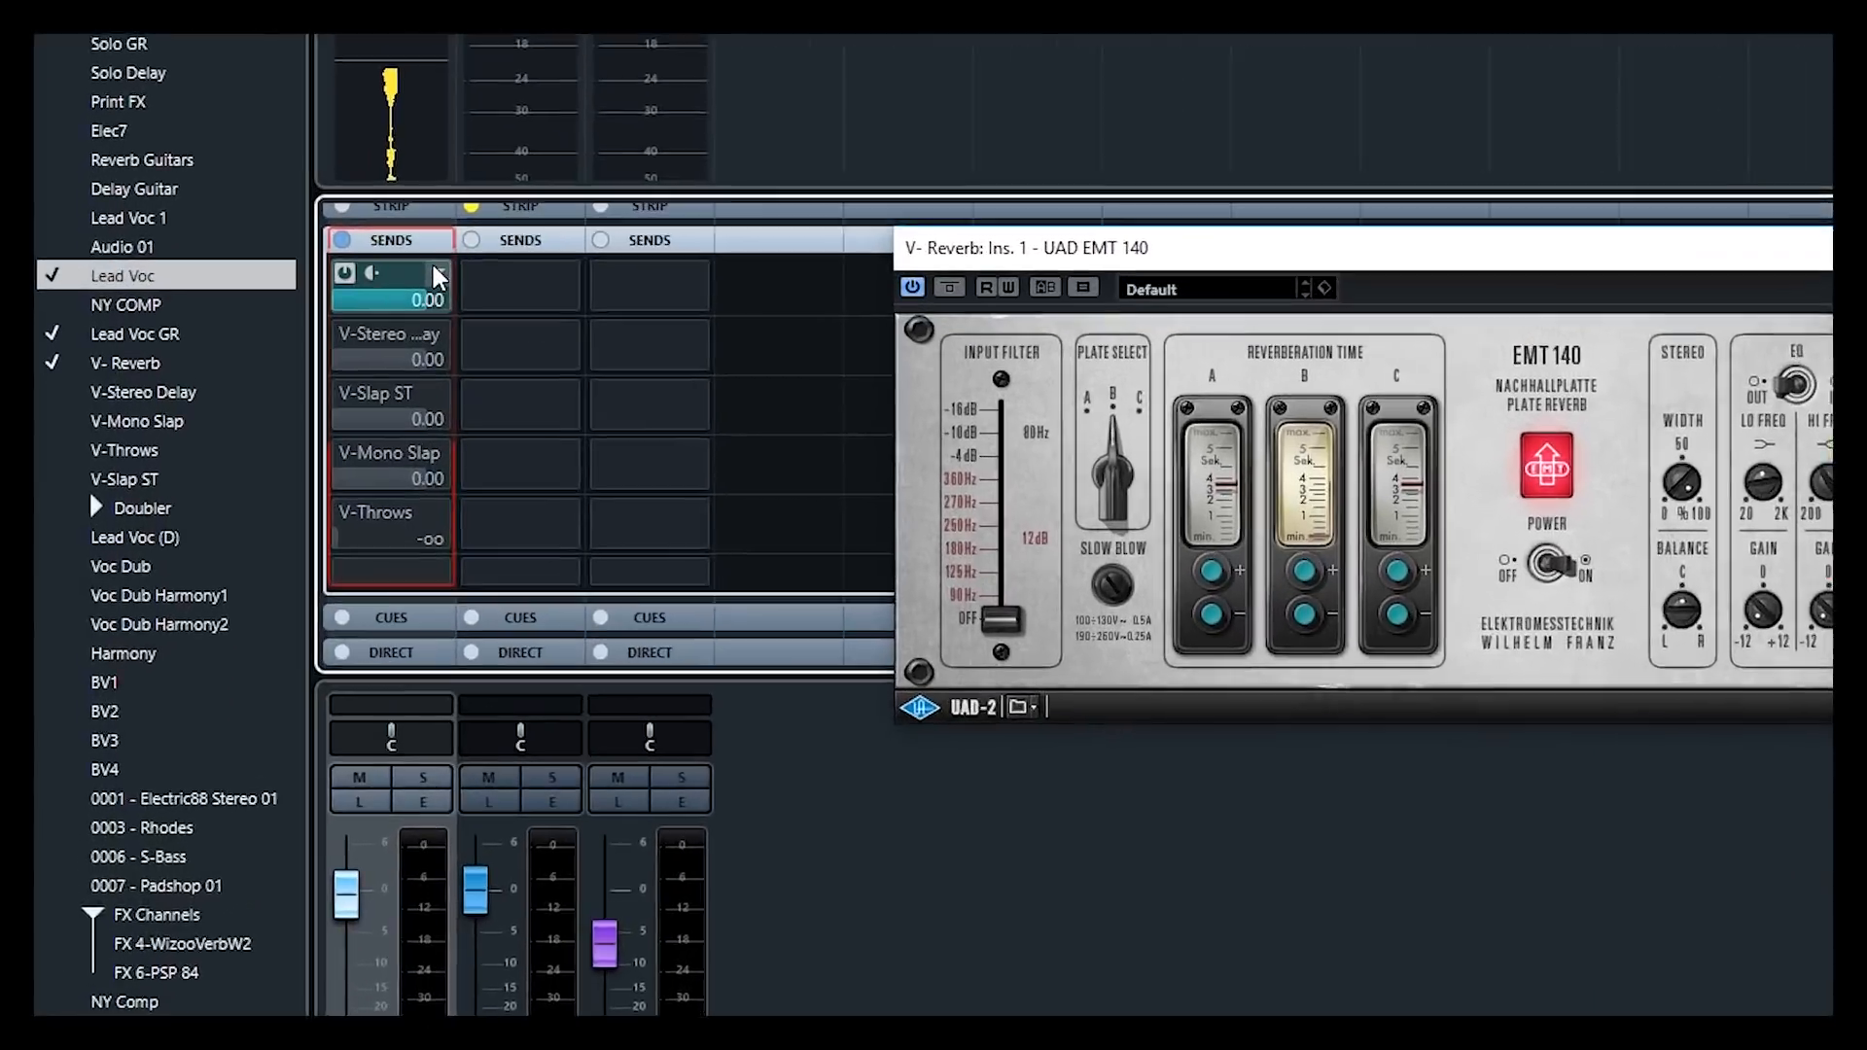
{"action": "left_click", "coordinate": [309, 373]}
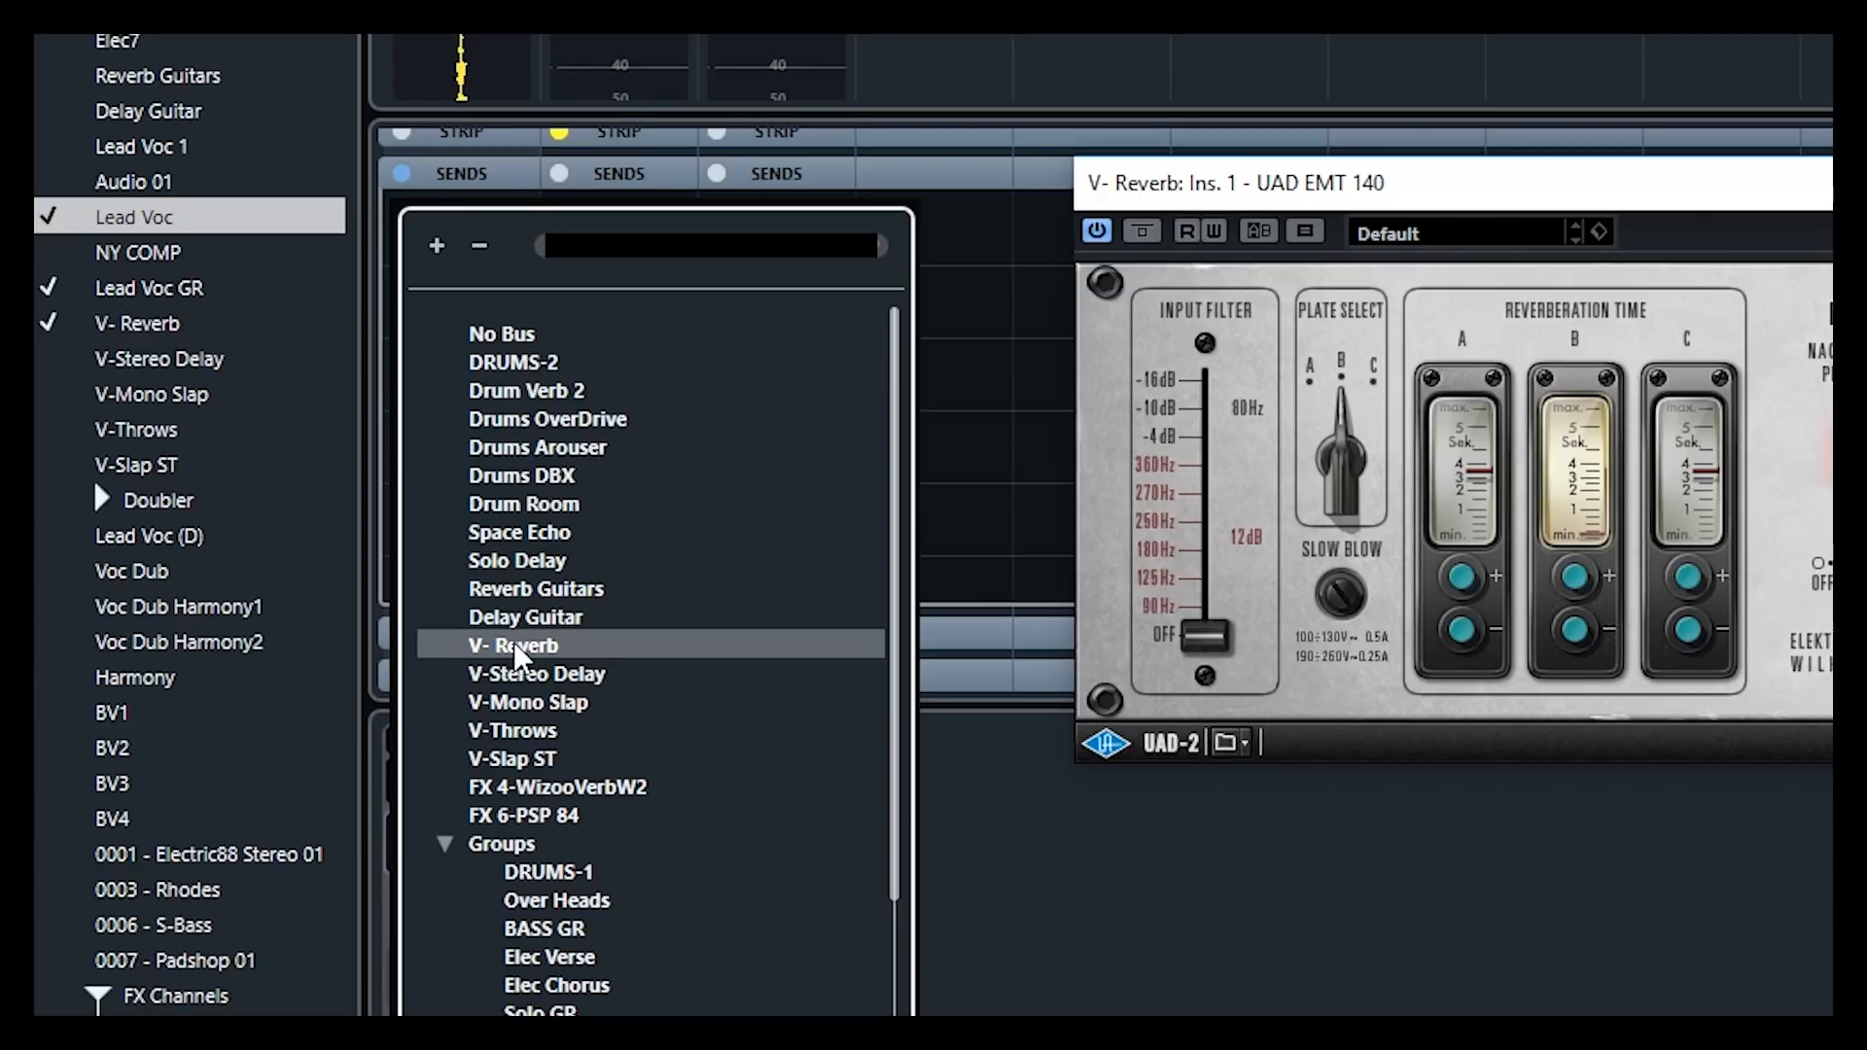
{"action": "left_click", "coordinate": [516, 647]}
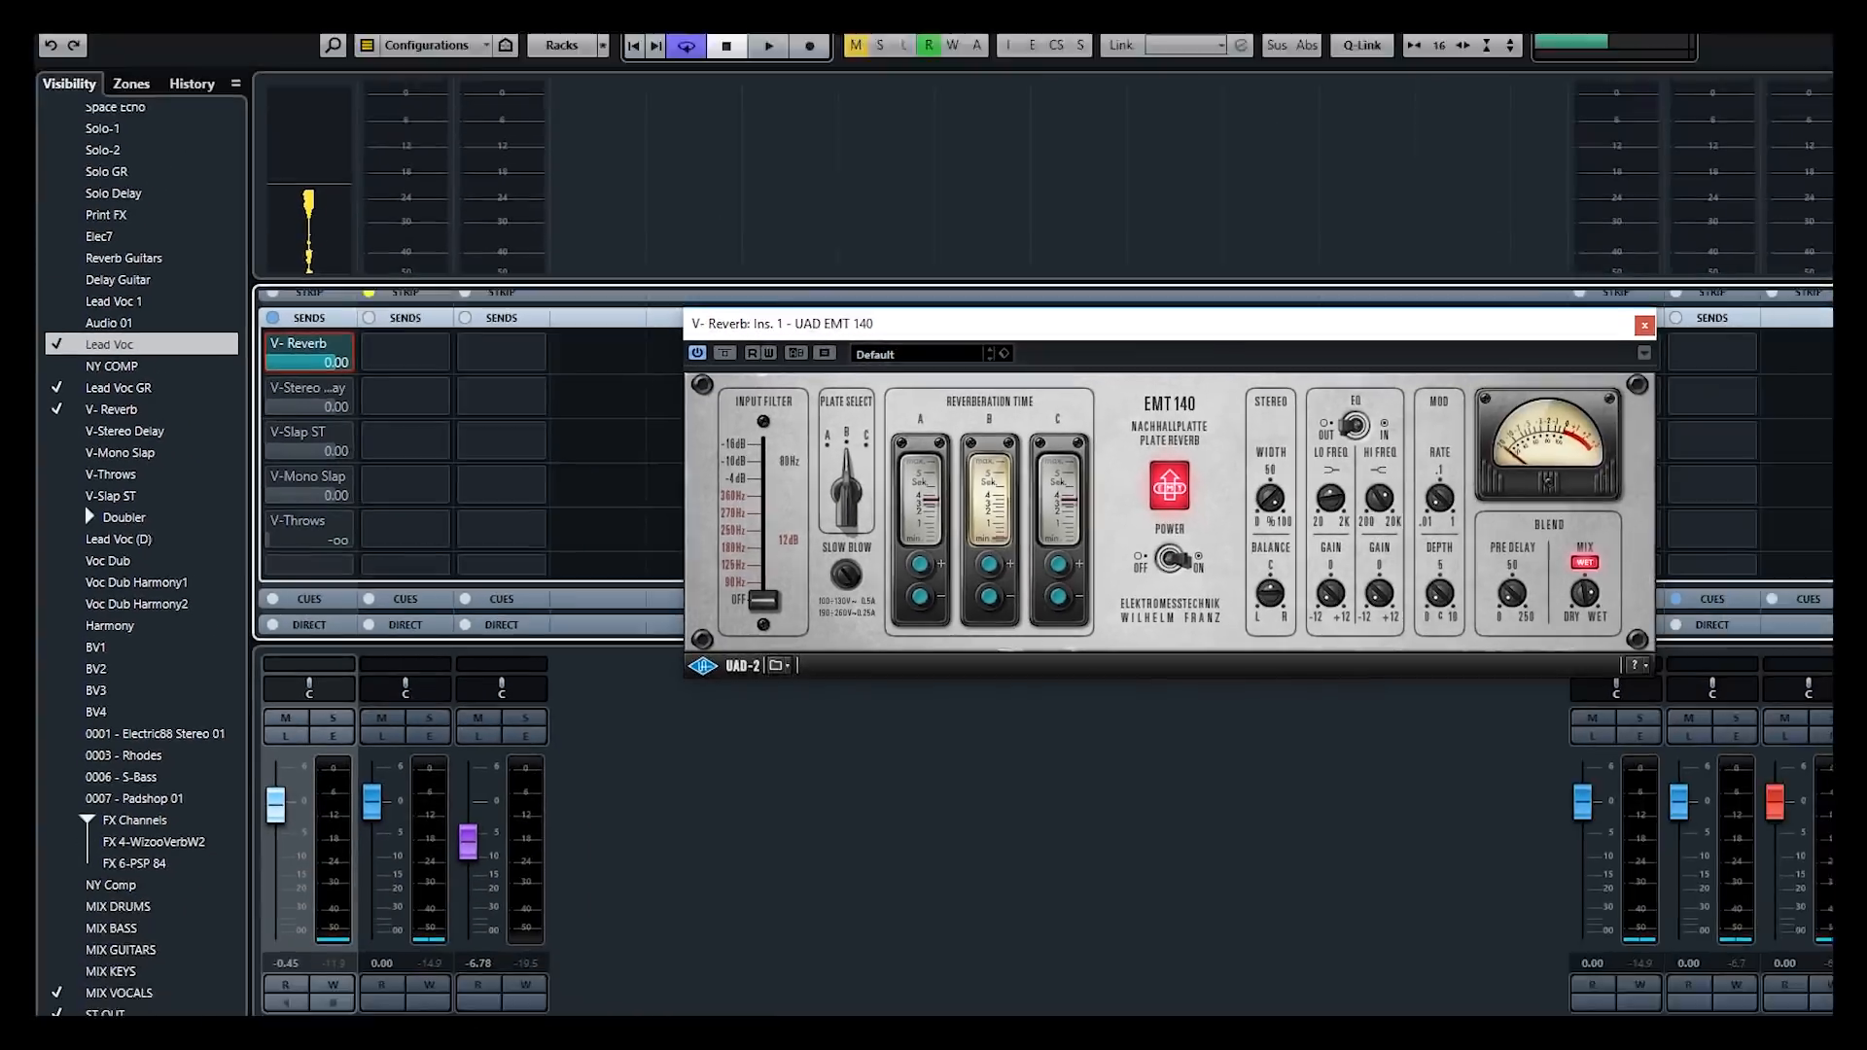
Select V-Reverb and swap the sends rack back to the inserts rack
{"action": "left_click", "coordinate": [516, 307]}
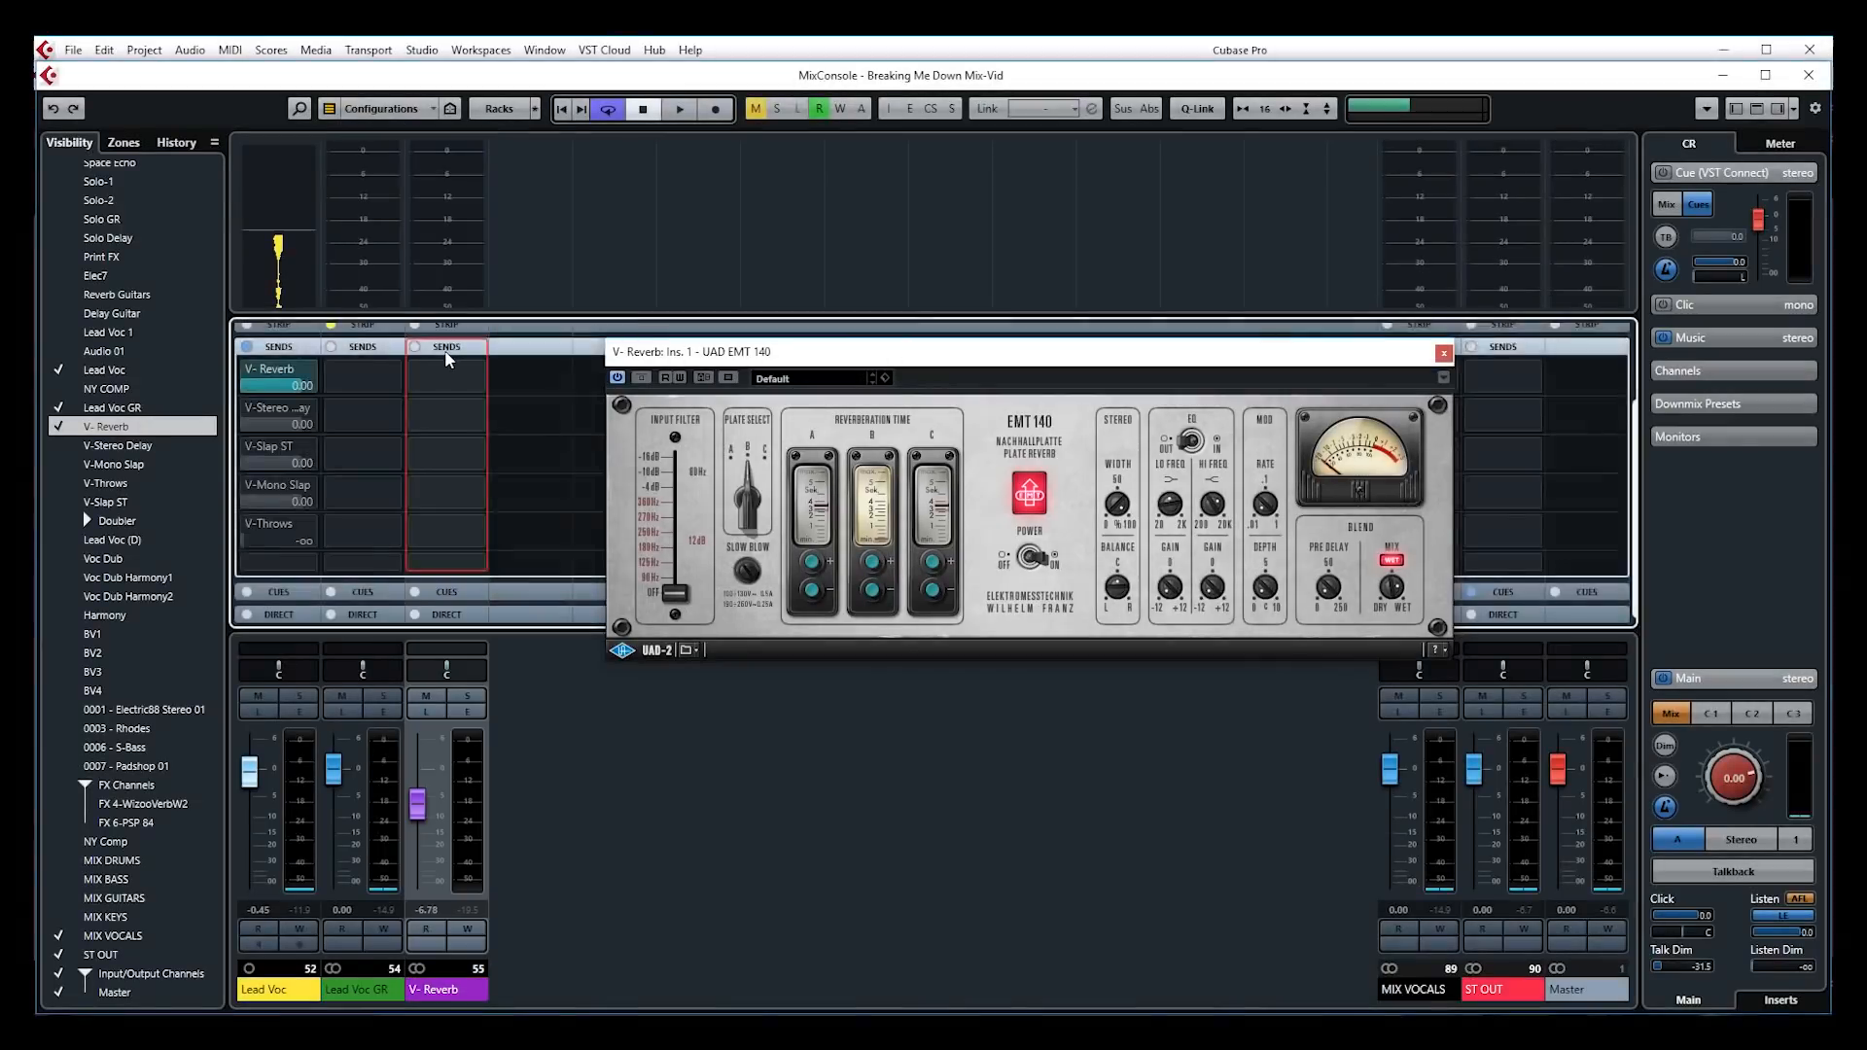
{"action": "left_click", "coordinate": [455, 347]}
{"action": "left_click", "coordinate": [453, 377]}
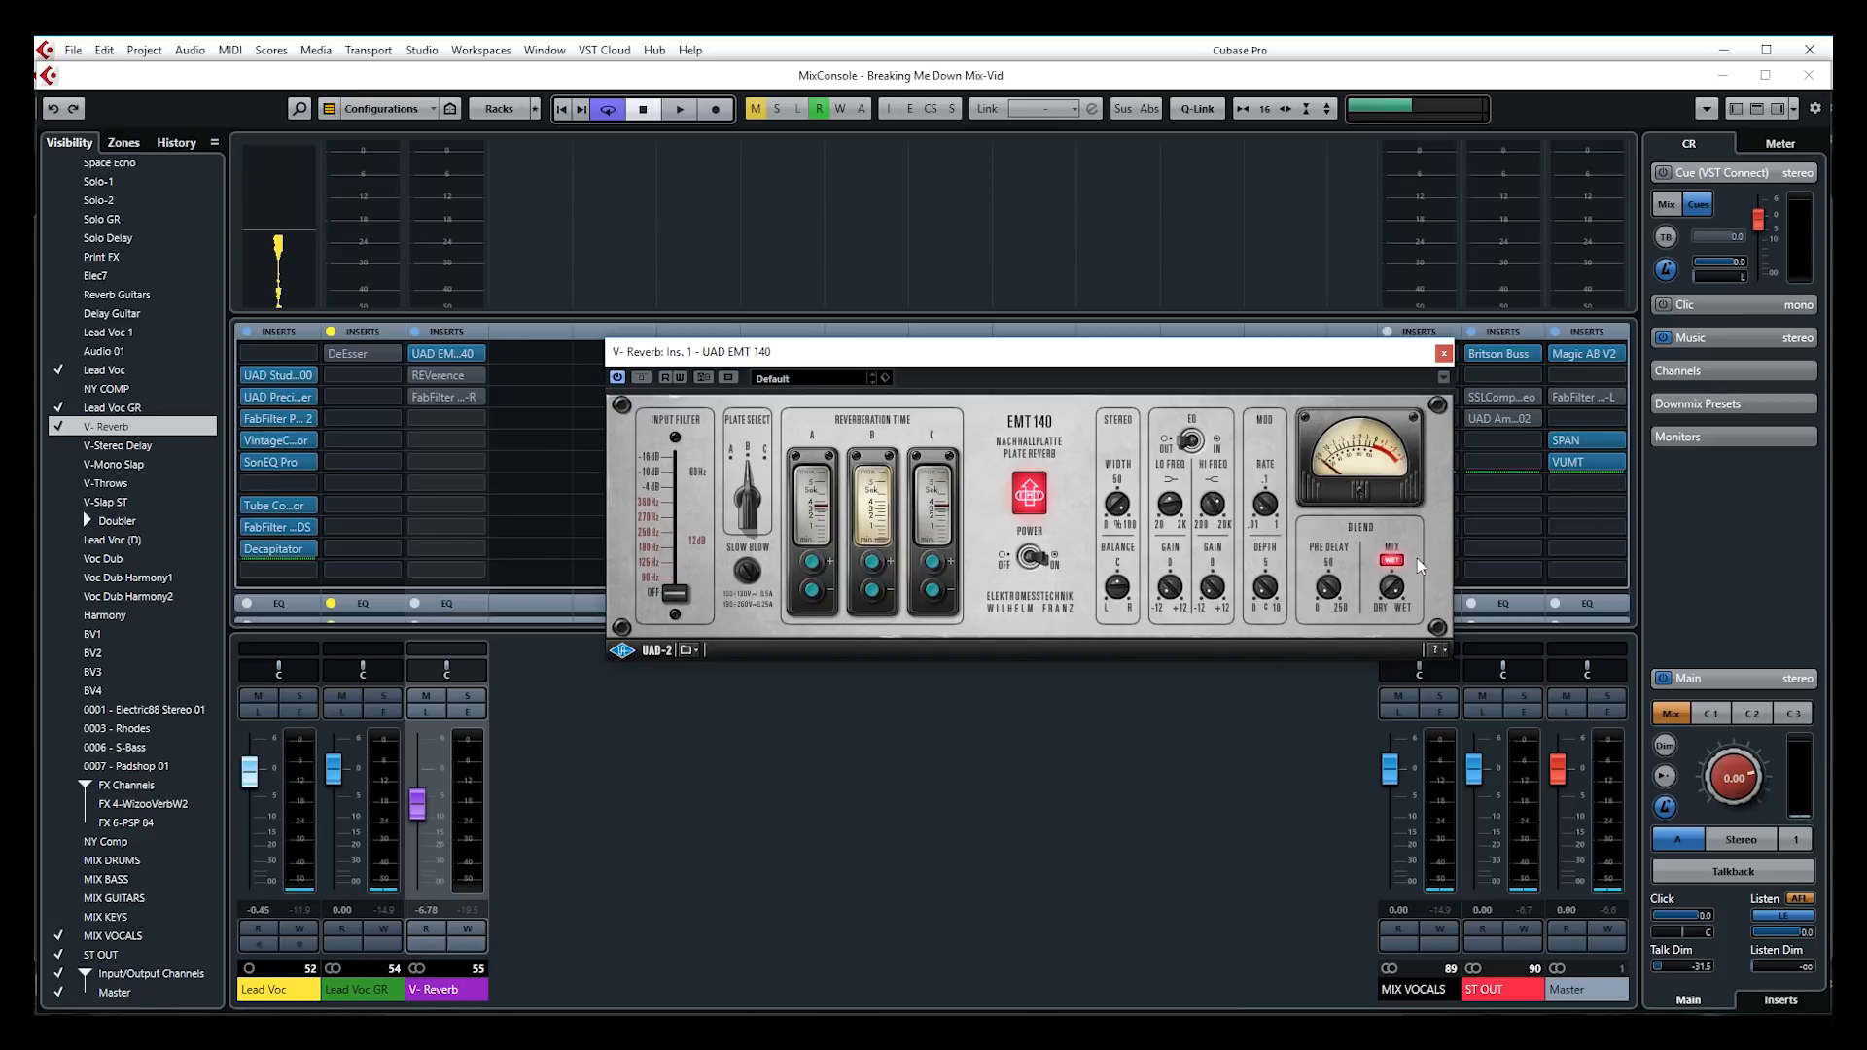
Audition the mix while raising the V-Reverb fader from -6.78 to -3.88 dB
{"action": "left_click_drag", "start_coordinate": [1397, 609], "coordinate": [1415, 840]}
{"action": "left_click", "coordinate": [743, 640]}
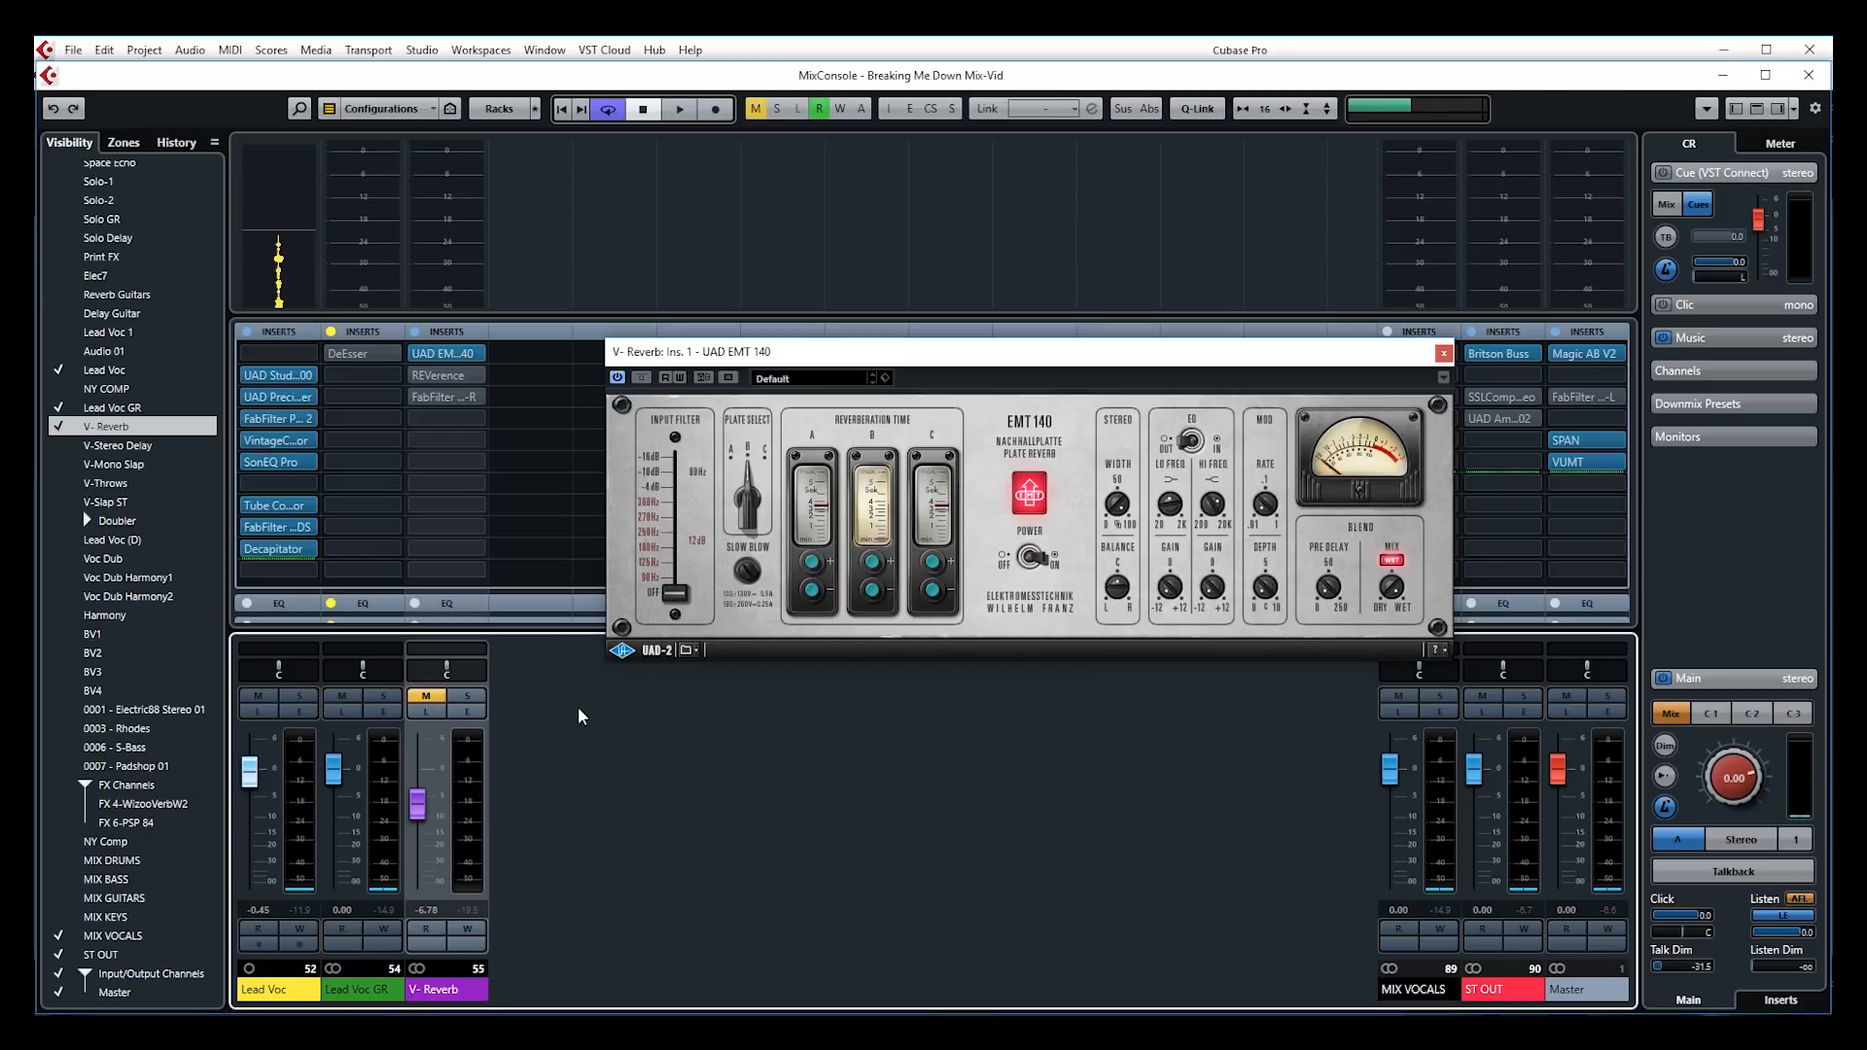
{"action": "key", "text": "space"}
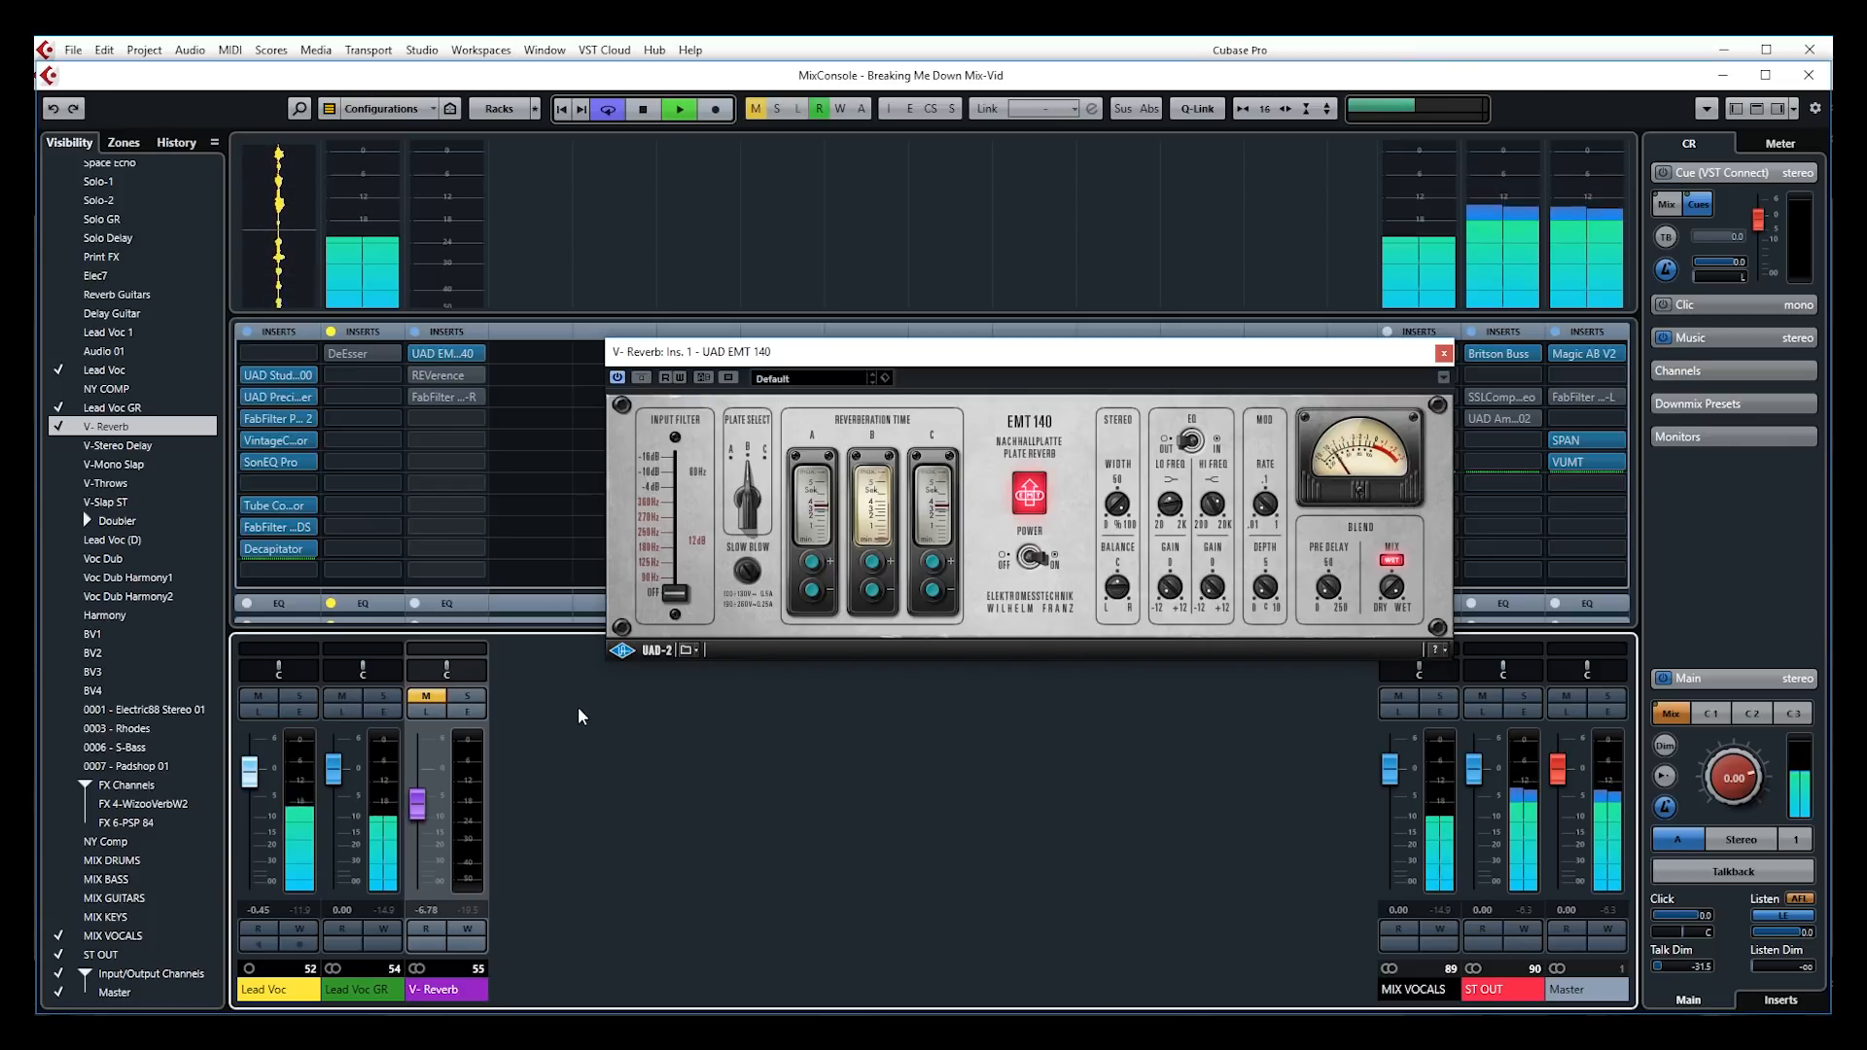
{"action": "key", "text": "space"}
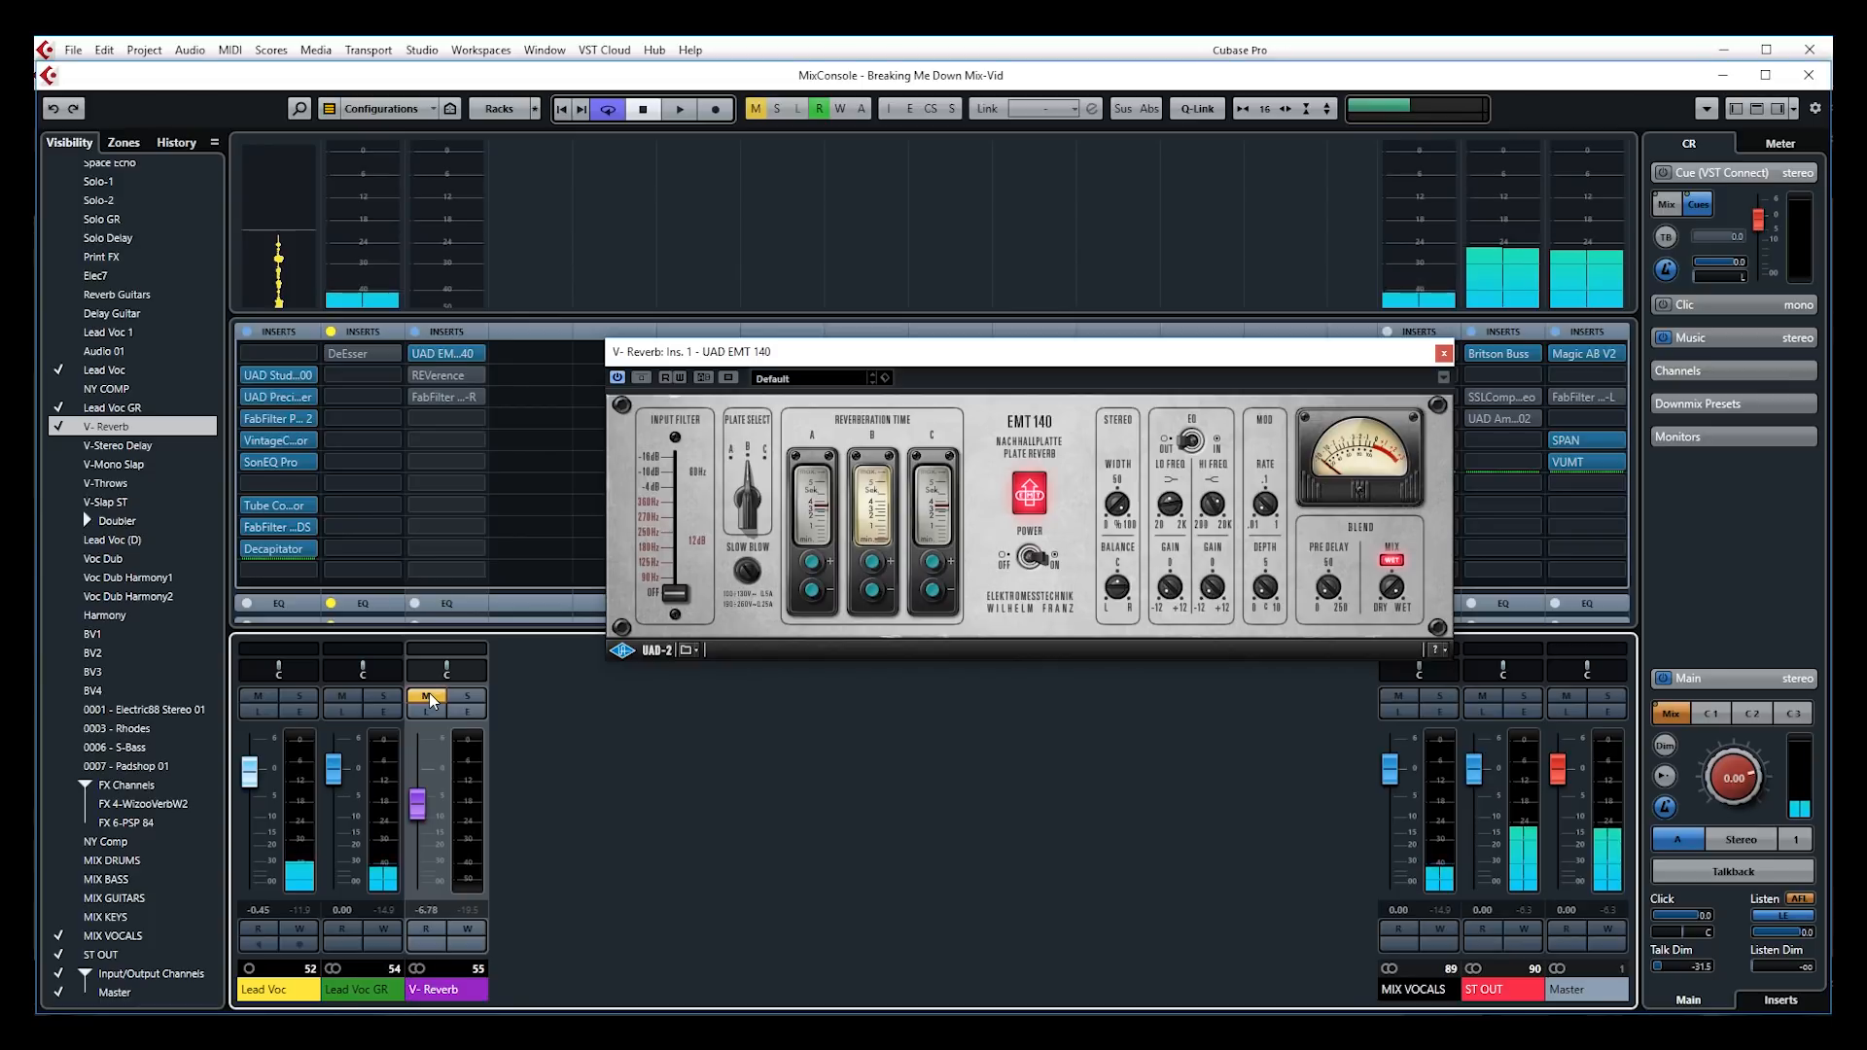
{"action": "key", "text": "space"}
{"action": "mouse_move", "coordinate": [424, 805]}
{"action": "left_mouse_down"}
{"action": "mouse_move", "coordinate": [422, 784]}
{"action": "mouse_move", "coordinate": [420, 806]}
{"action": "left_mouse_up"}
{"action": "key", "text": "space"}
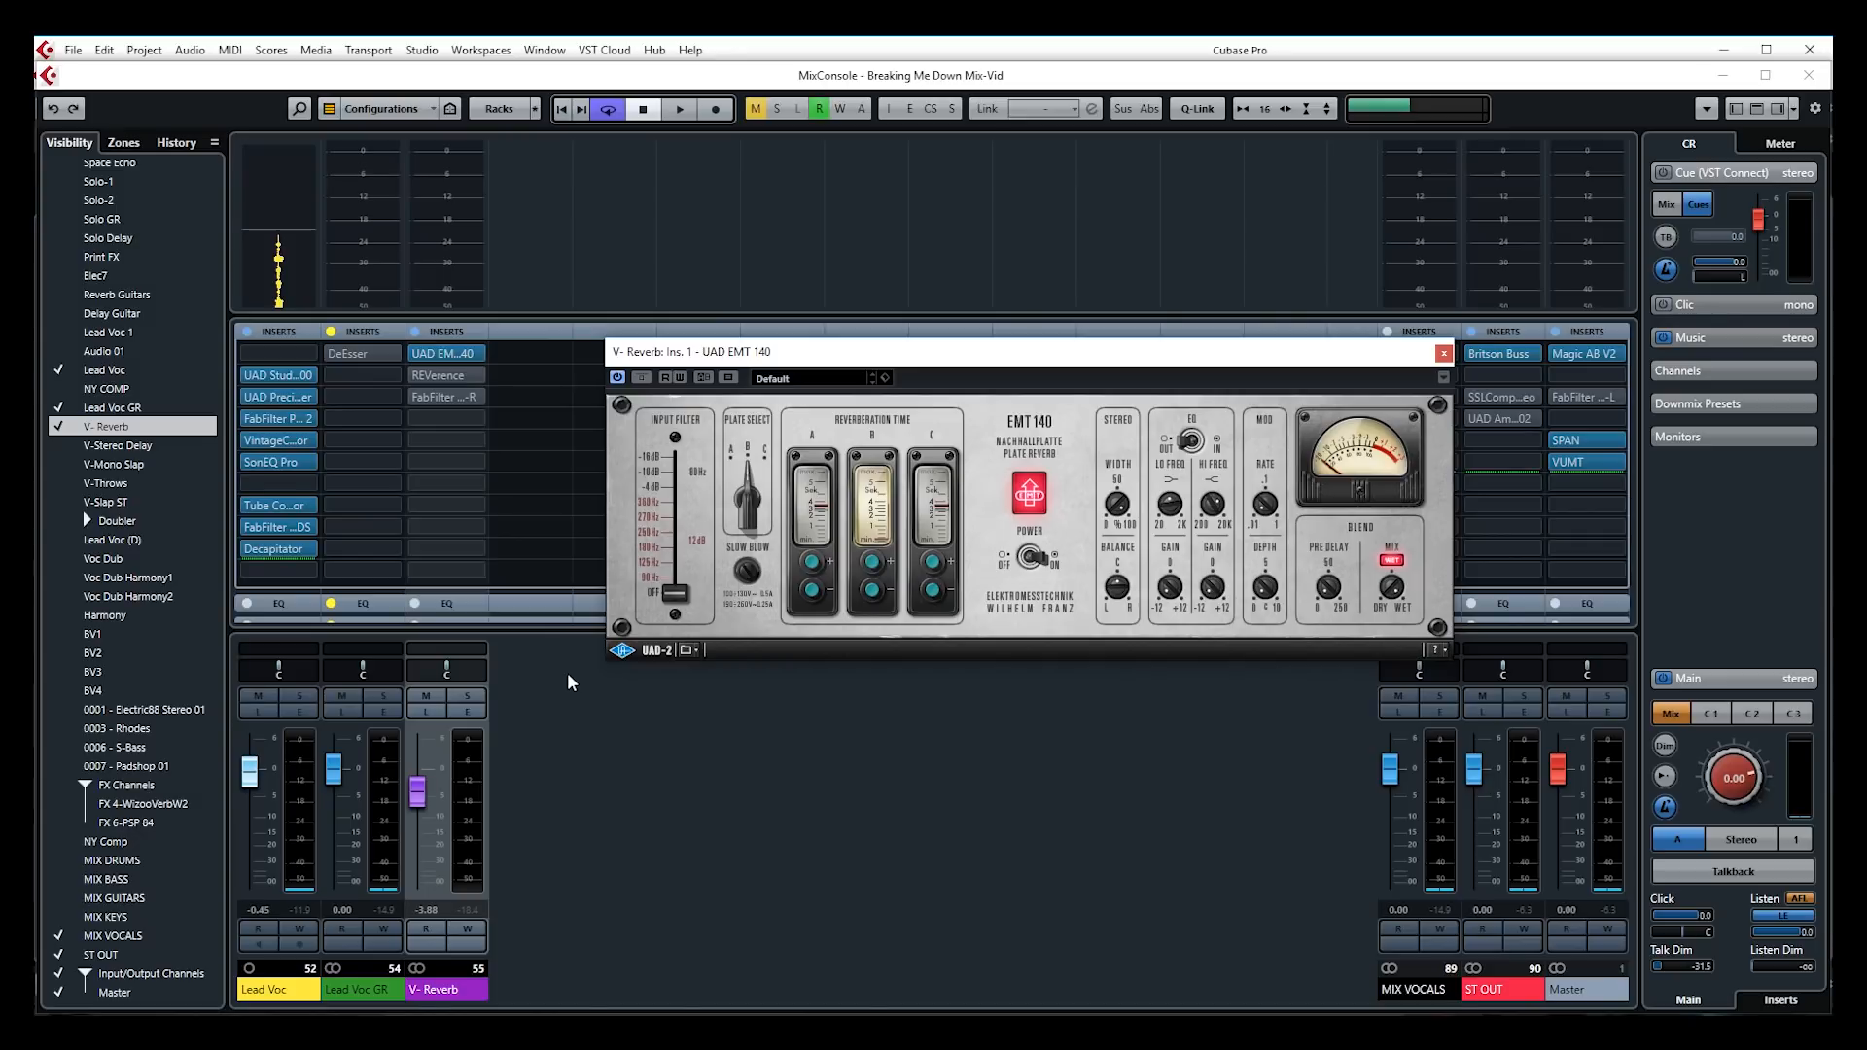
Sweep the V-Reverb fader down to -oo and back, settling at -10.8 dB
{"action": "left_click_drag", "start_coordinate": [417, 796], "coordinate": [426, 890]}
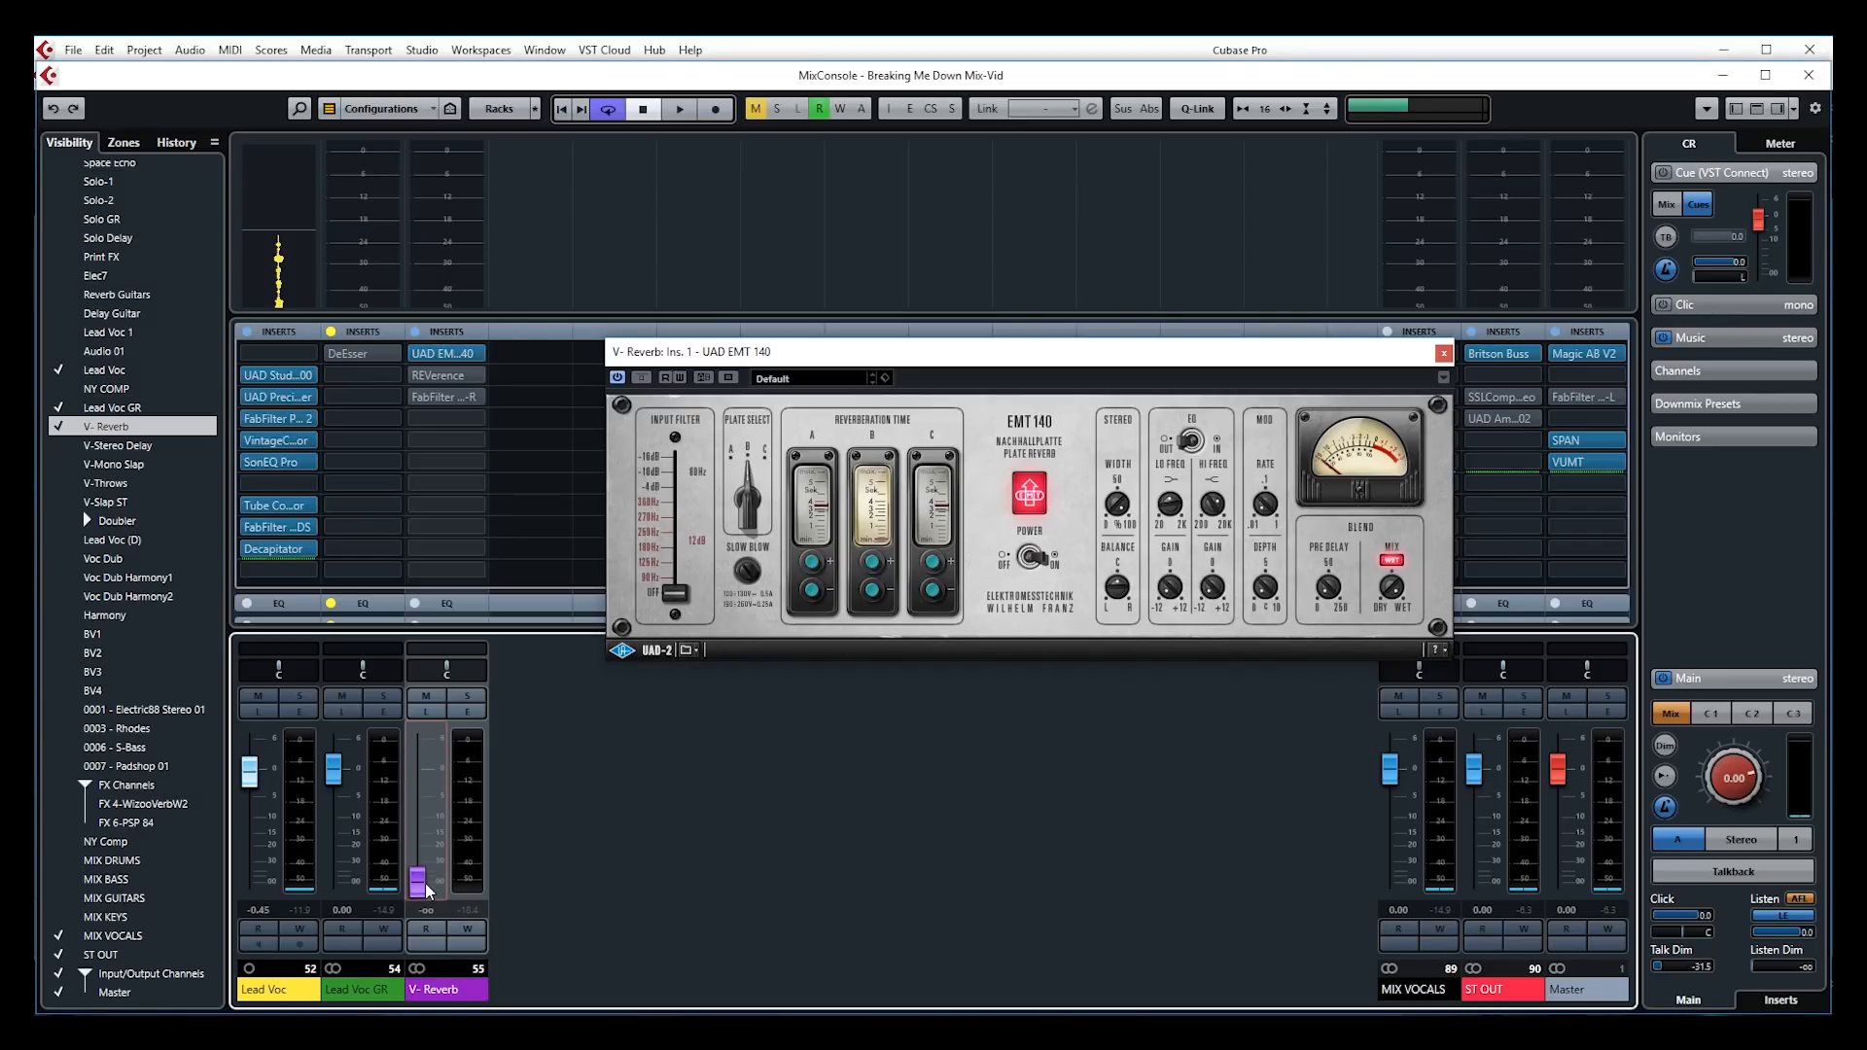
{"action": "left_click_drag", "start_coordinate": [426, 888], "coordinate": [421, 810]}
{"action": "left_click_drag", "start_coordinate": [421, 810], "coordinate": [429, 831]}
With playback running, bring the V-Reverb fader up from -oo to about -9 dB
{"action": "left_click_drag", "start_coordinate": [429, 823], "coordinate": [449, 878]}
{"action": "key", "text": "space"}
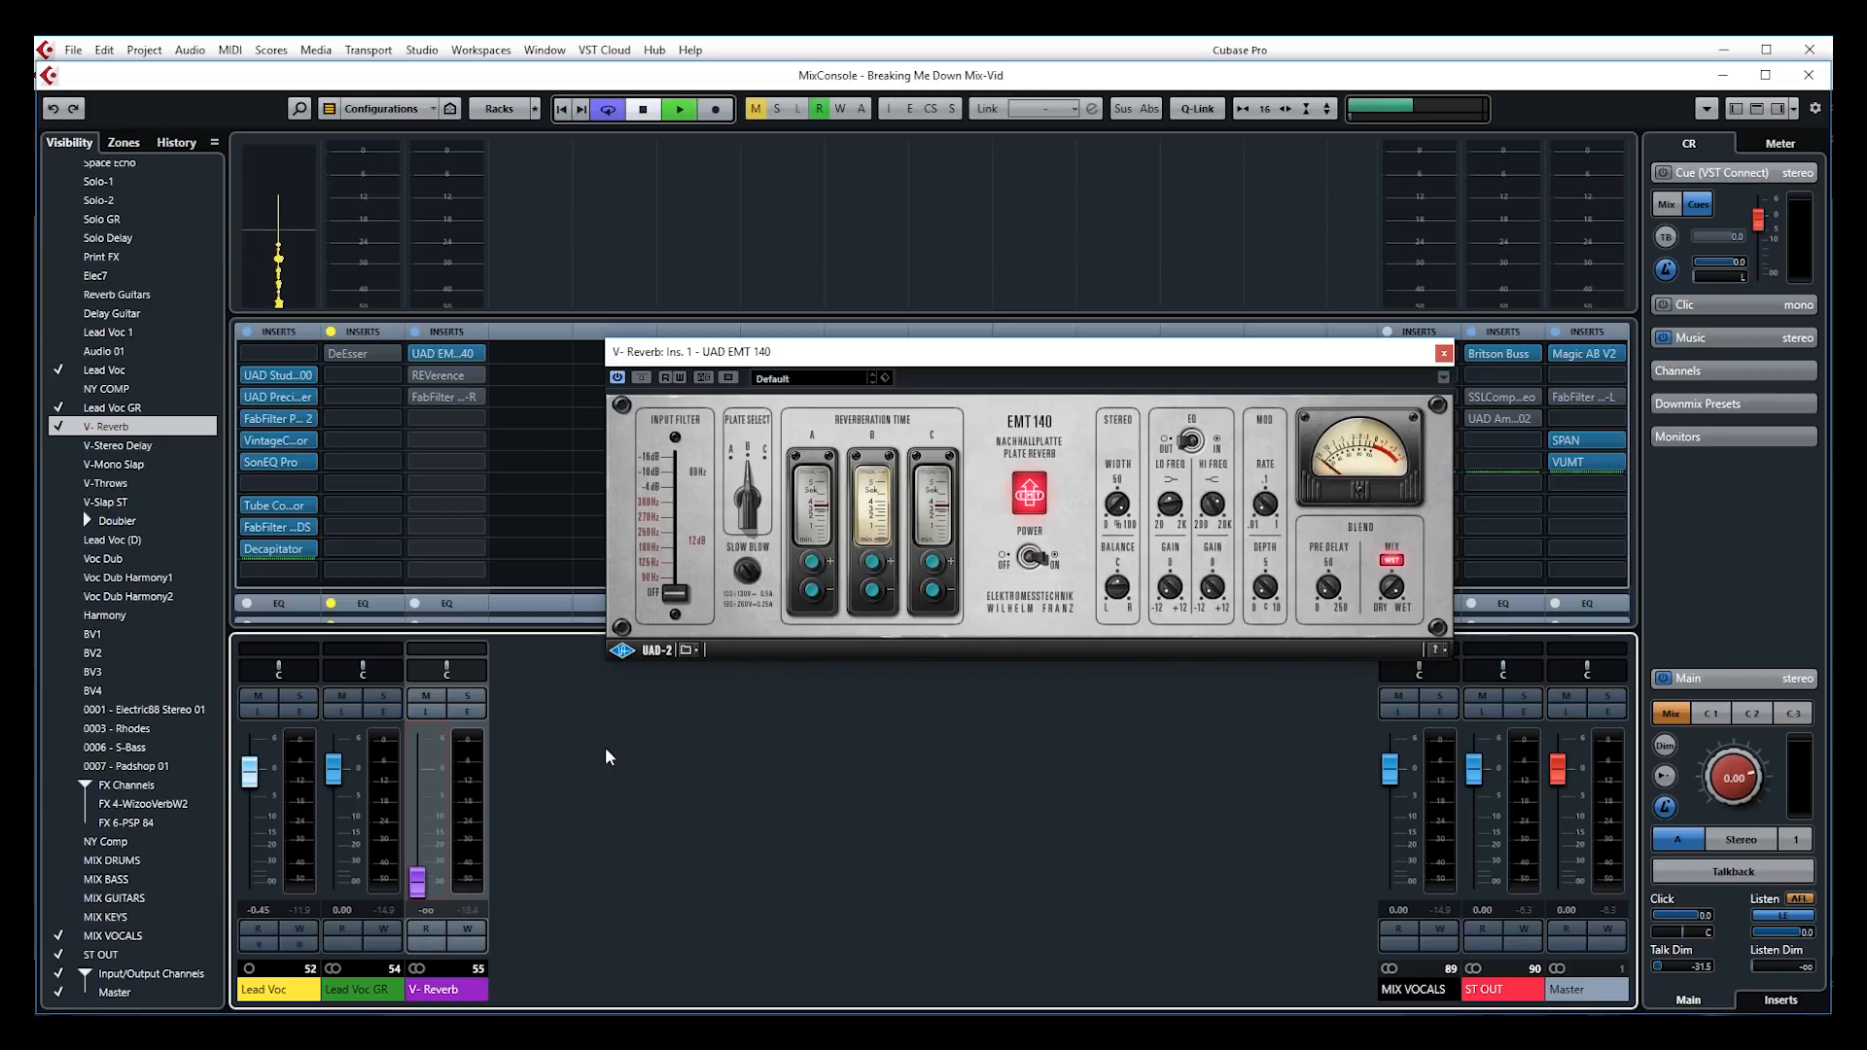
{"action": "left_click_drag", "start_coordinate": [419, 882], "coordinate": [429, 826]}
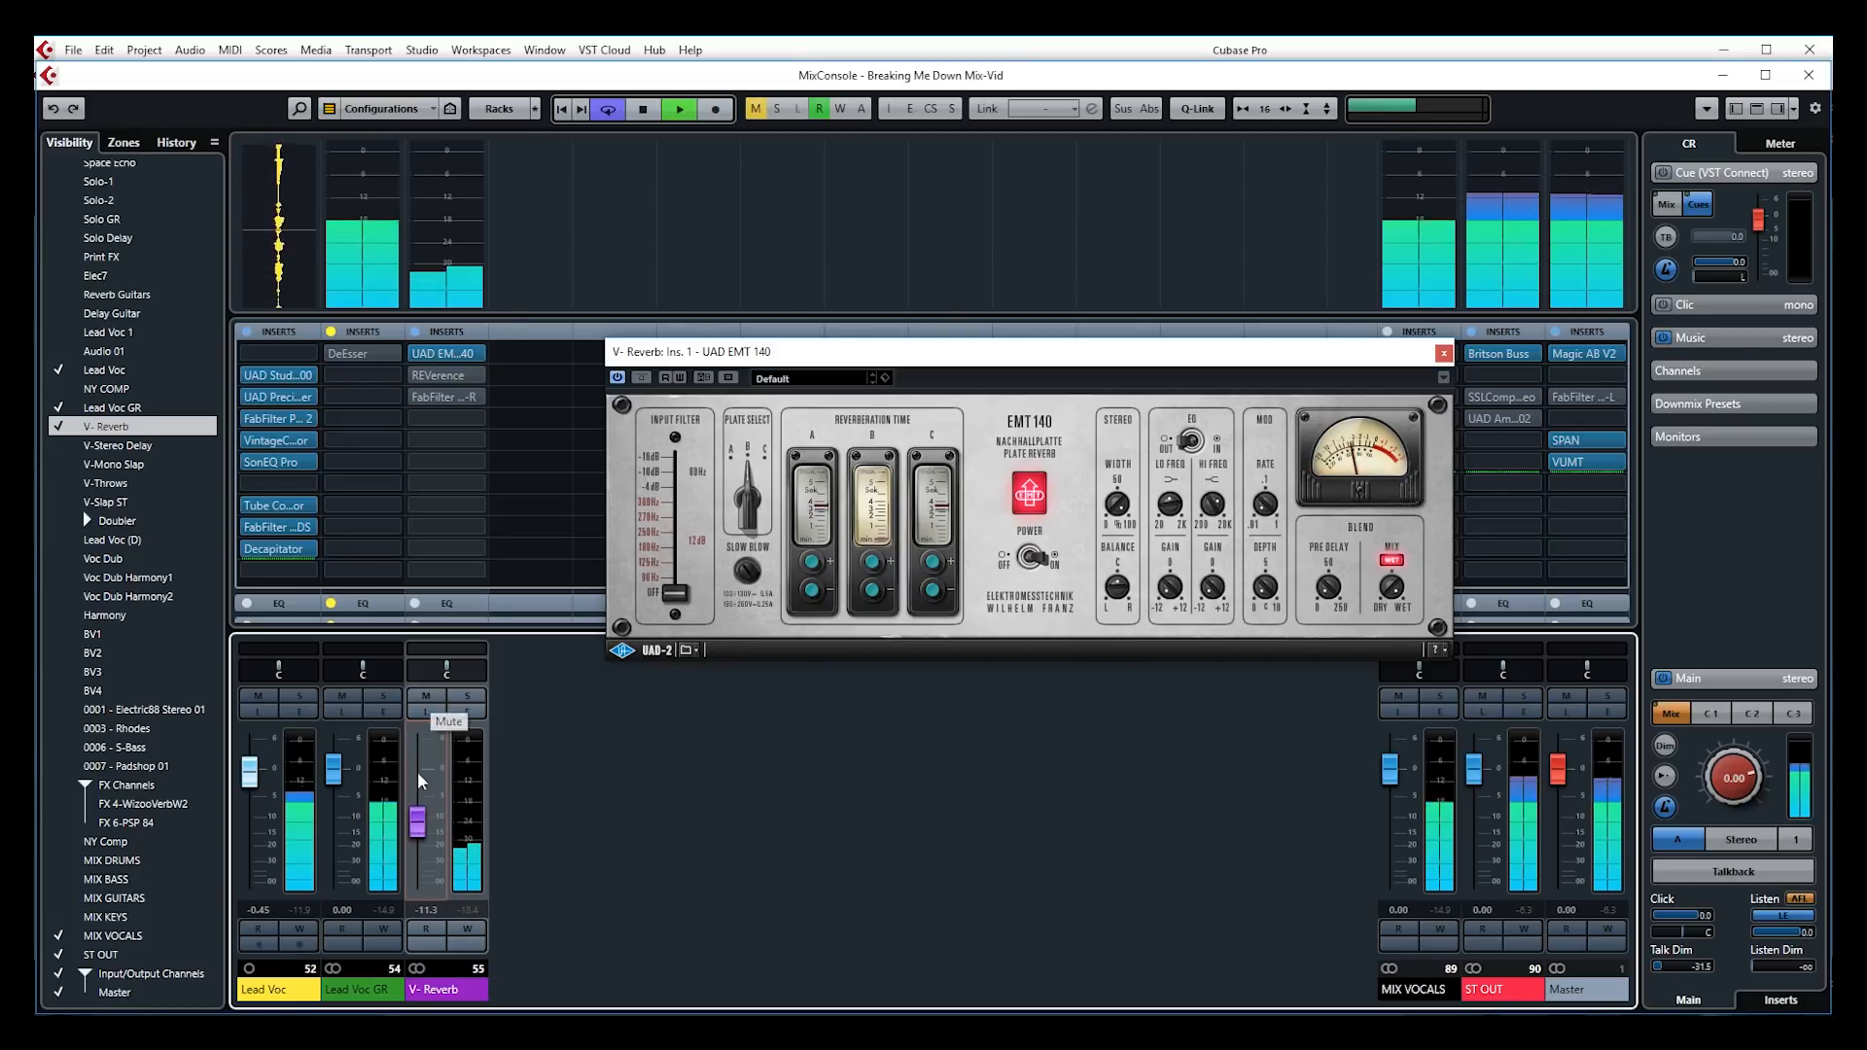
Mute and unmute V-Reverb twice to compare, then set it to -11.7 dB and stop
{"action": "left_click", "coordinate": [425, 696]}
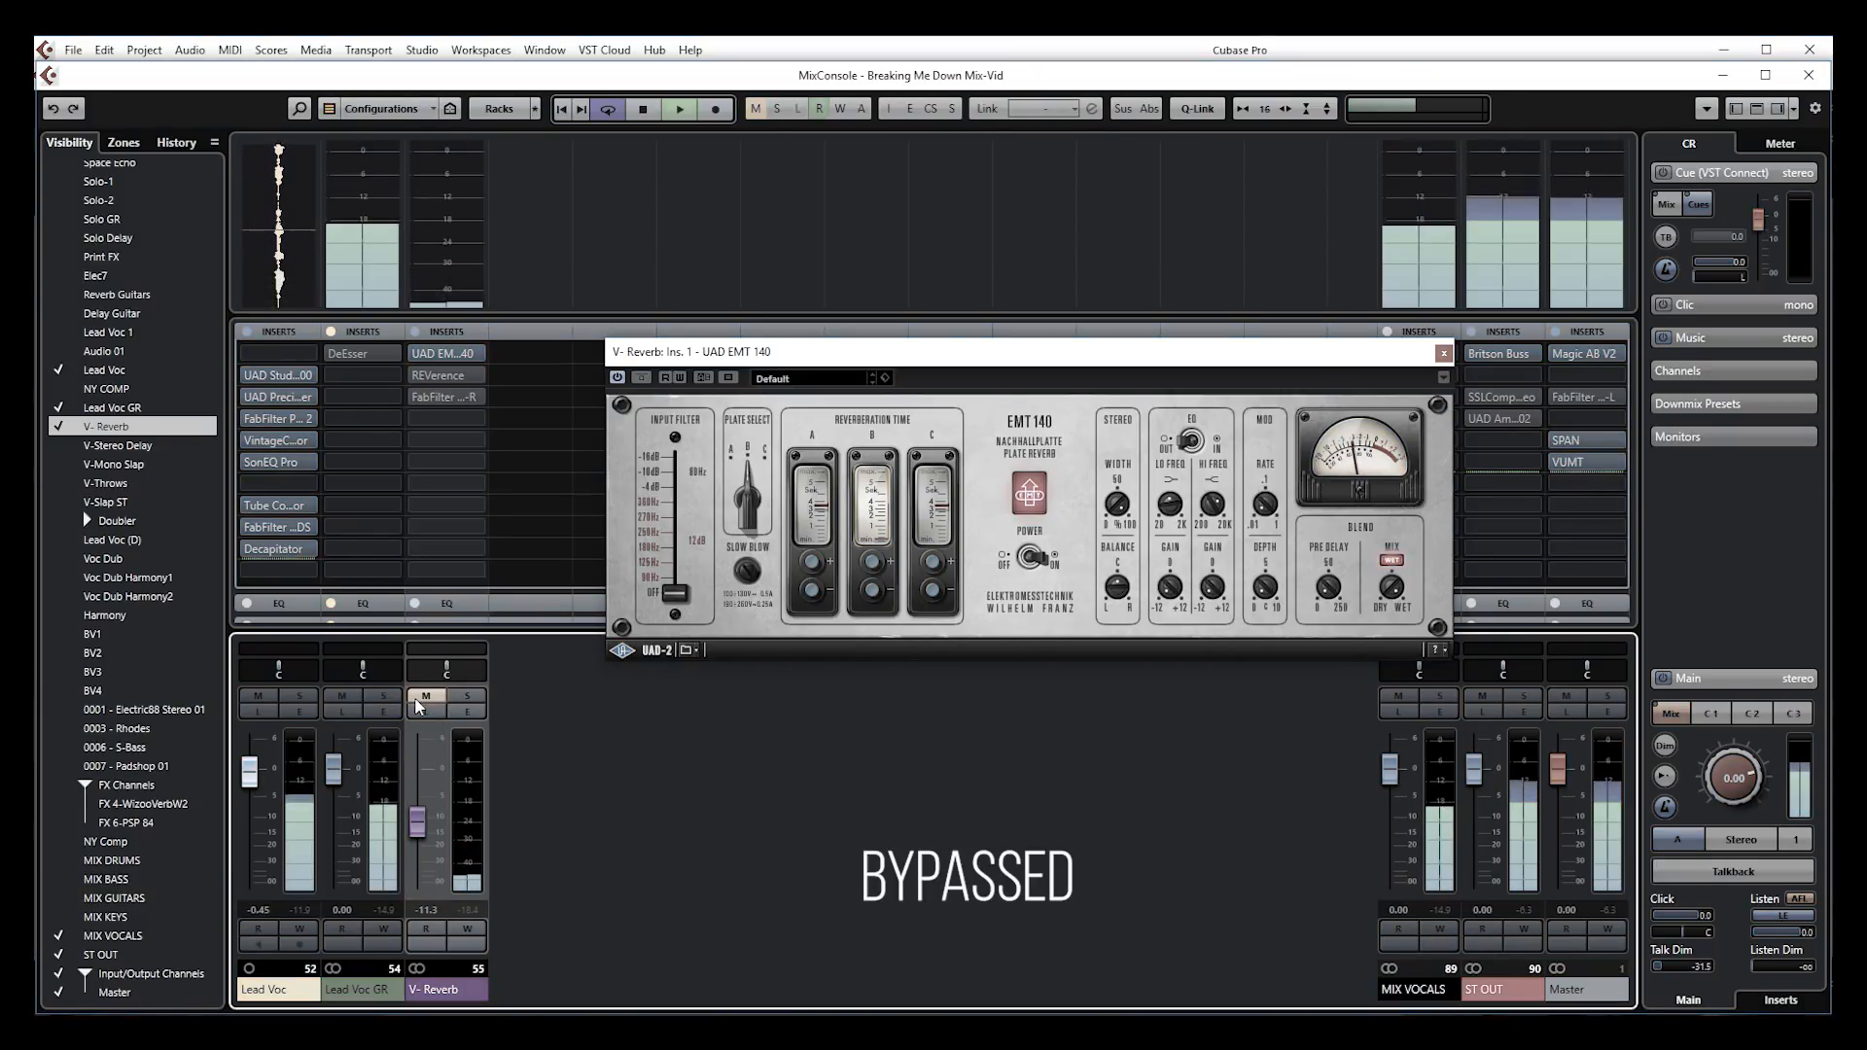
{"action": "left_click", "coordinate": [416, 698]}
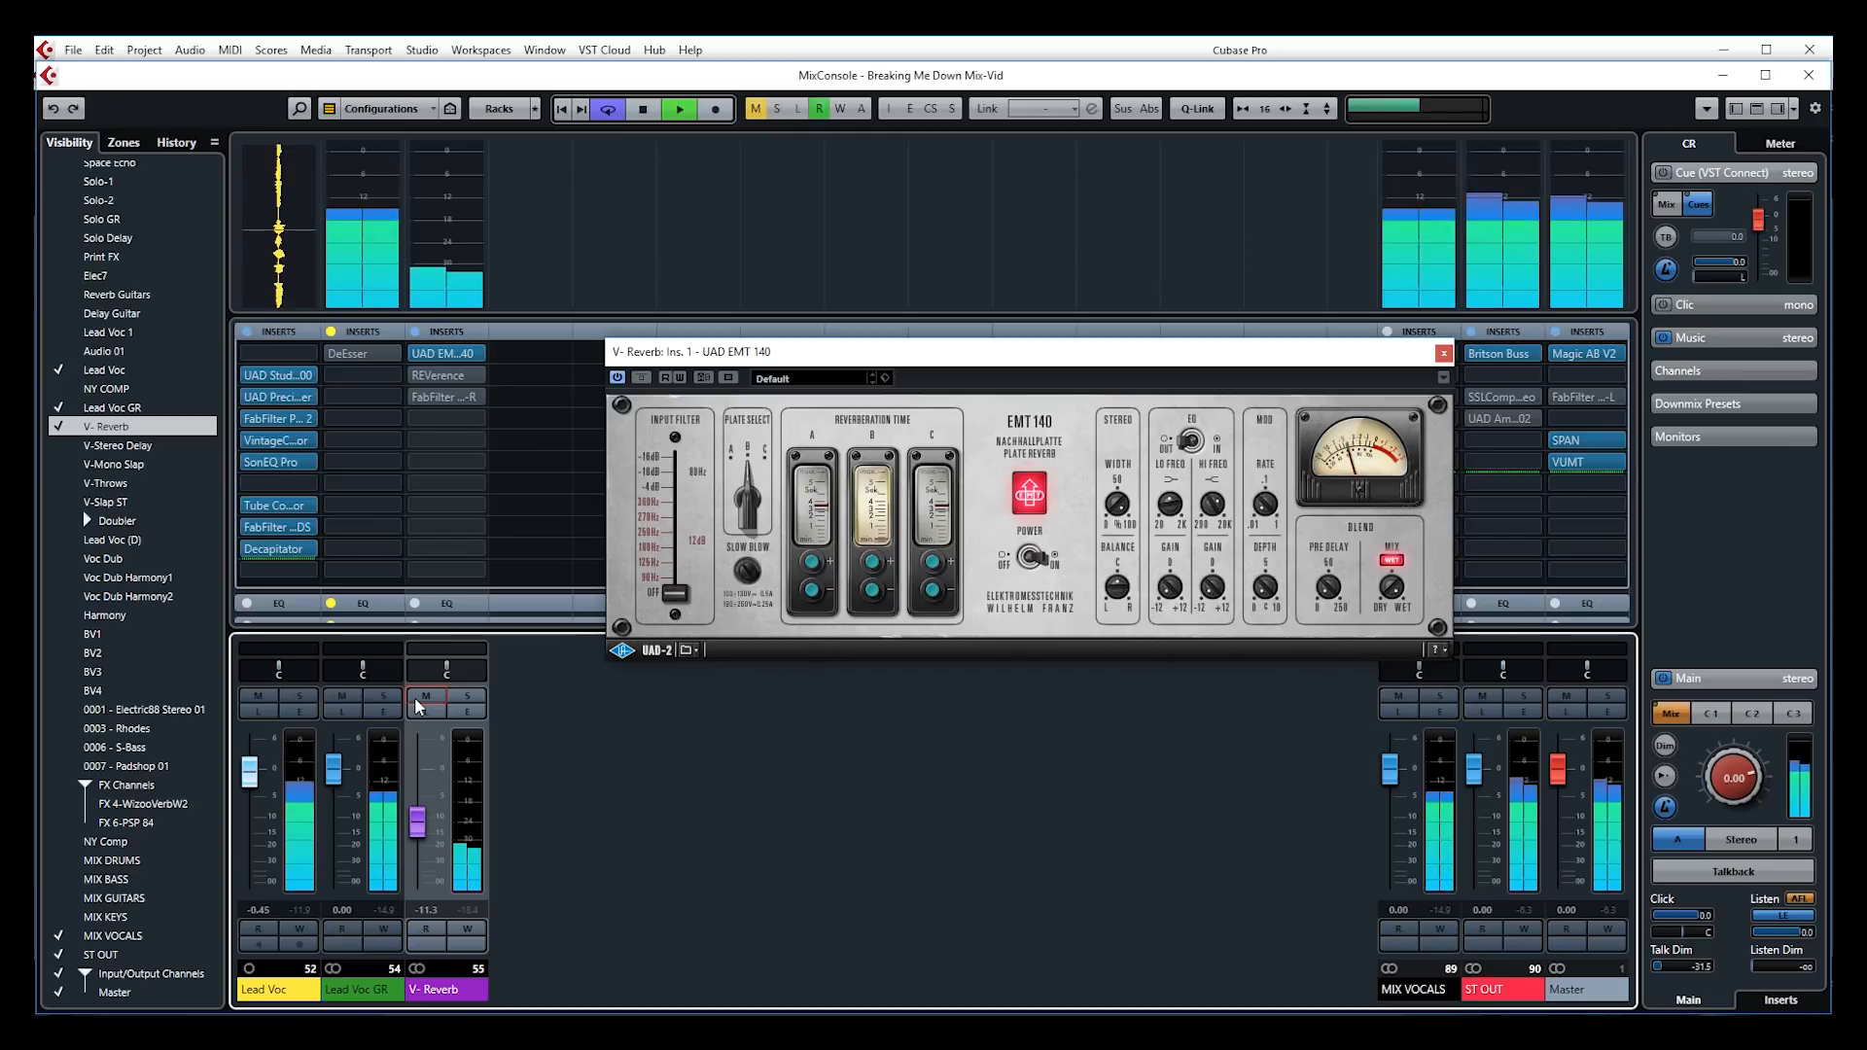
{"action": "left_click", "coordinate": [416, 699]}
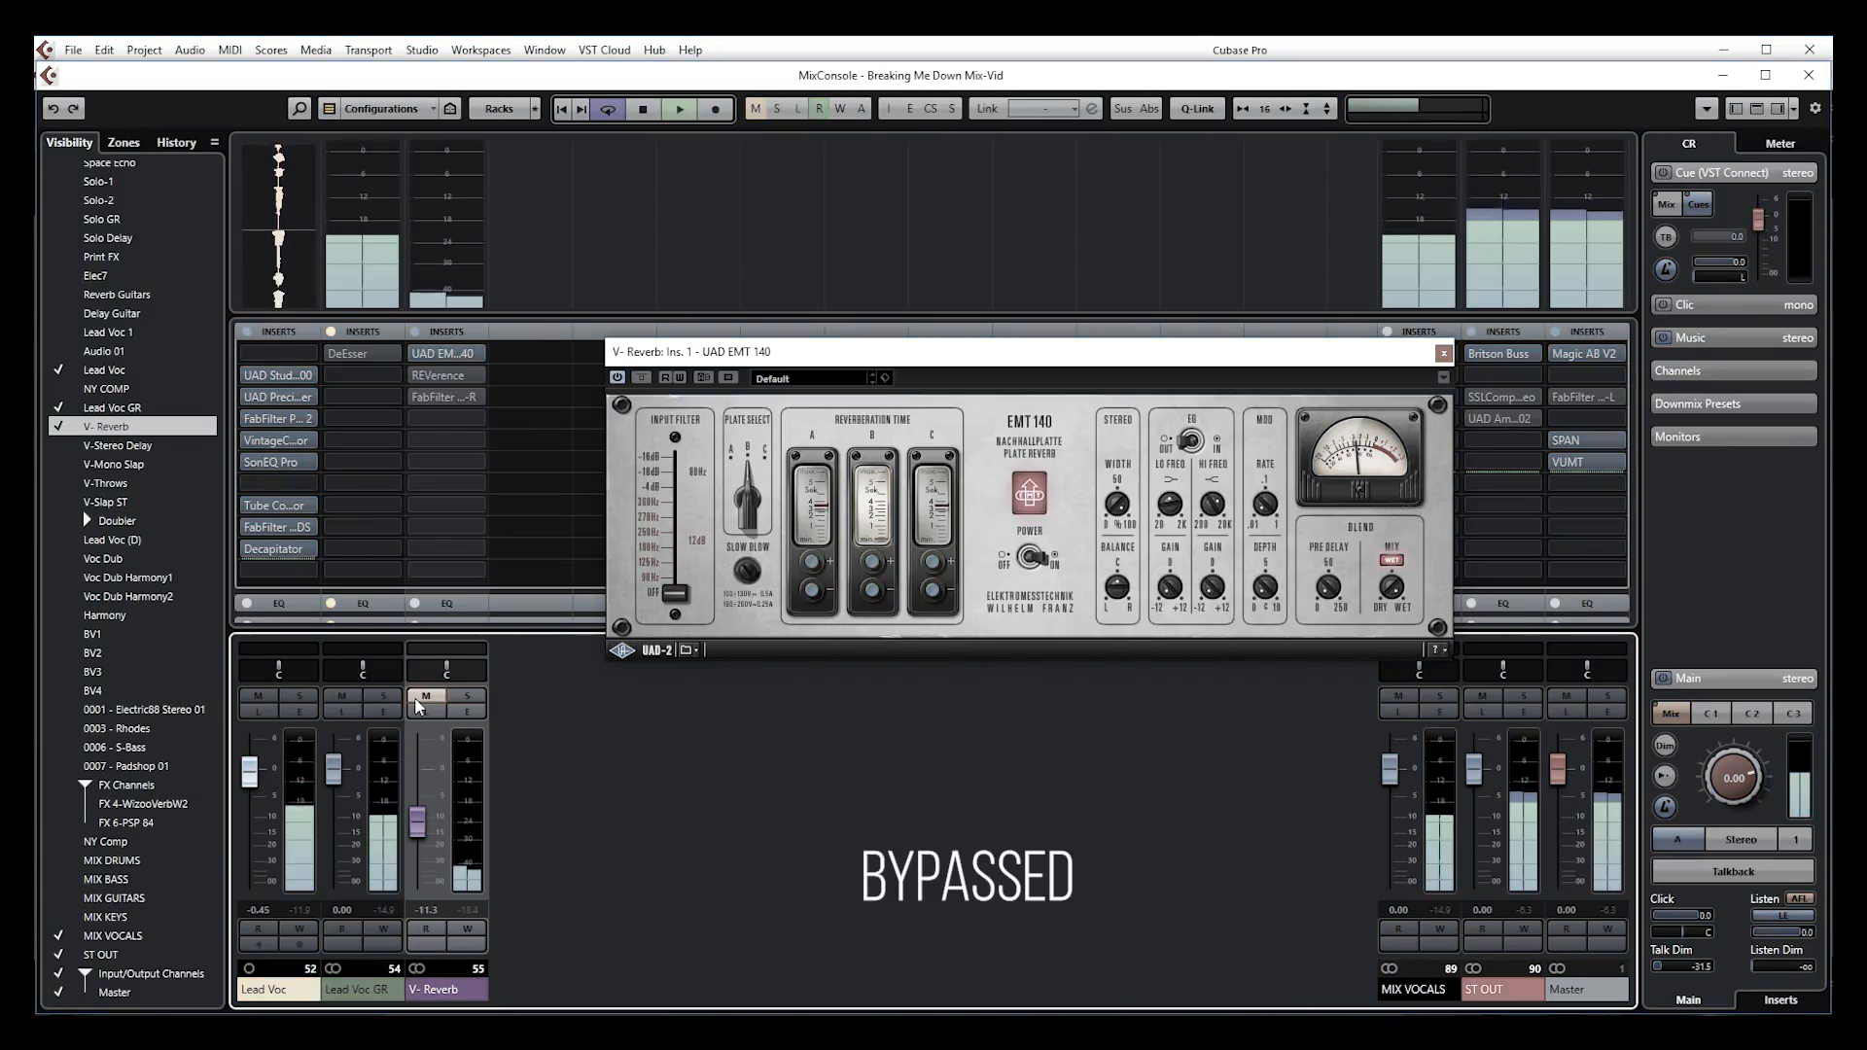
{"action": "left_click", "coordinate": [417, 698]}
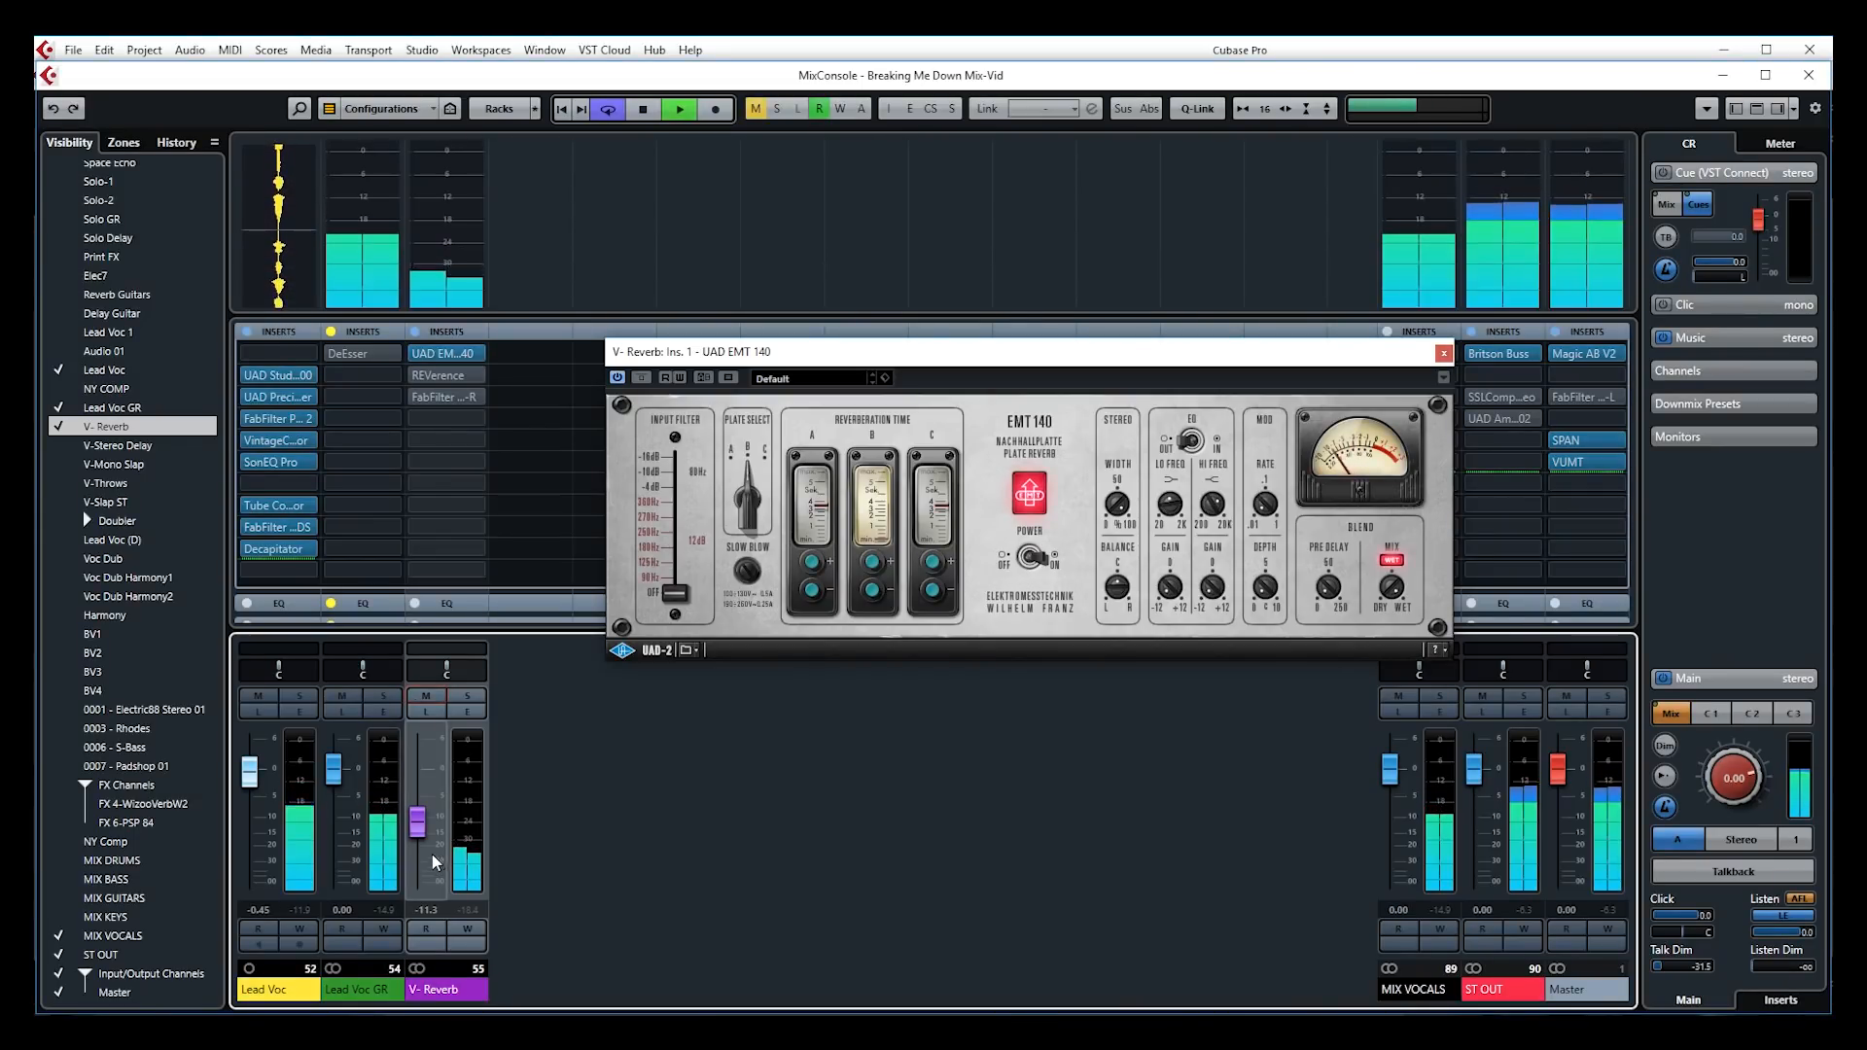
{"action": "left_click_drag", "start_coordinate": [422, 820], "coordinate": [422, 823]}
{"action": "key", "text": "space"}
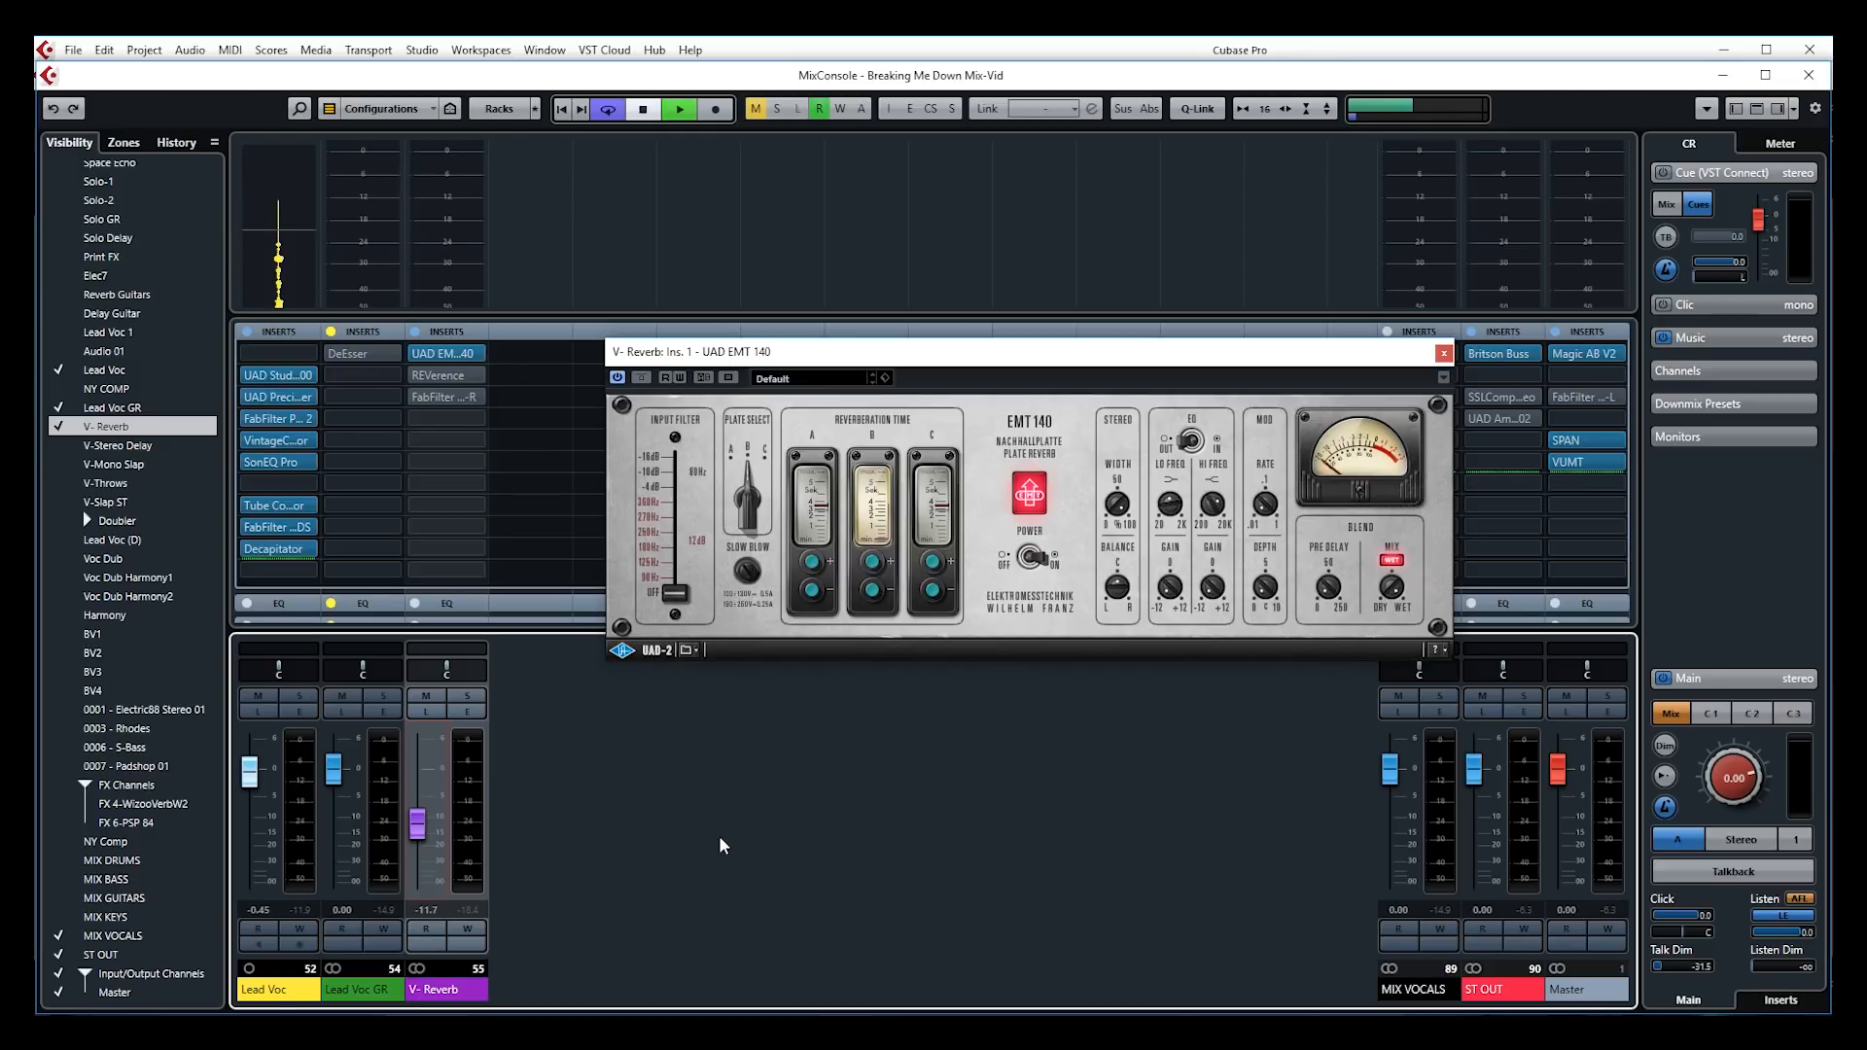
Compare dry and wet vocal by toggling V-Reverb's mute on and off during playback
{"action": "key", "text": "space"}
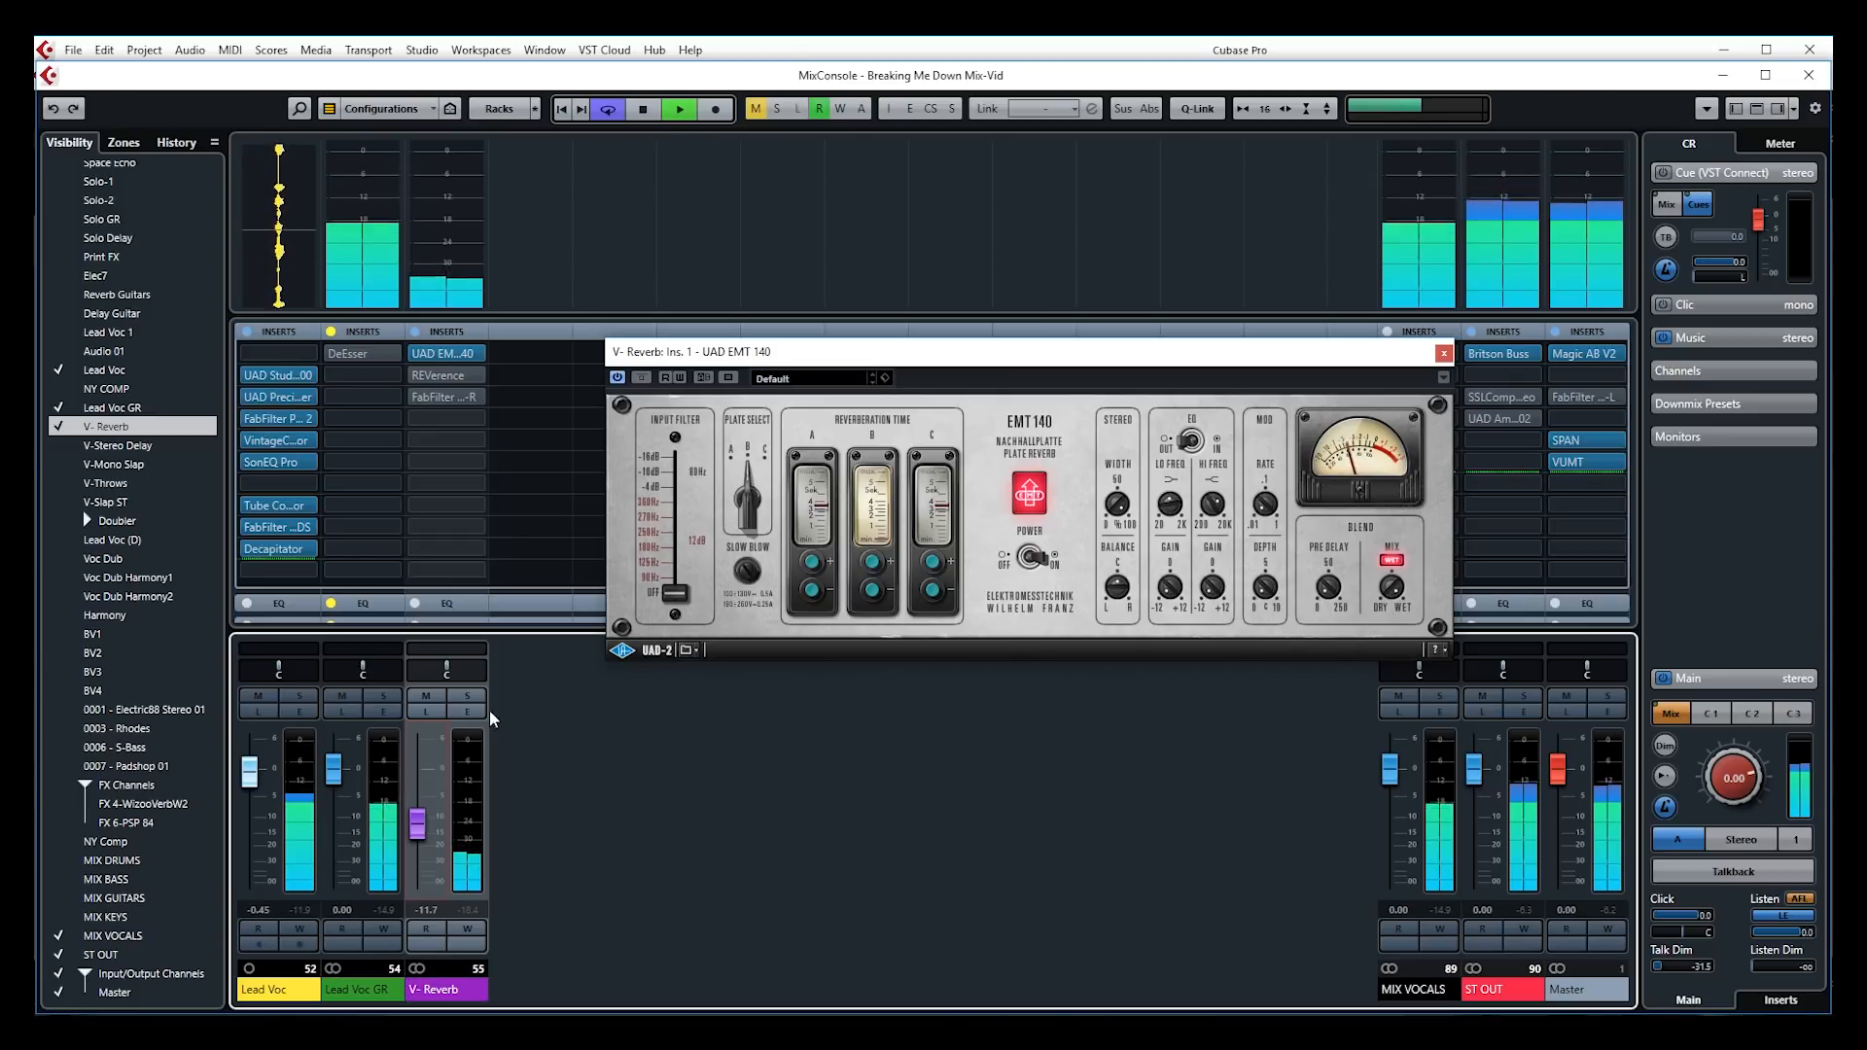
{"action": "left_click", "coordinate": [427, 696]}
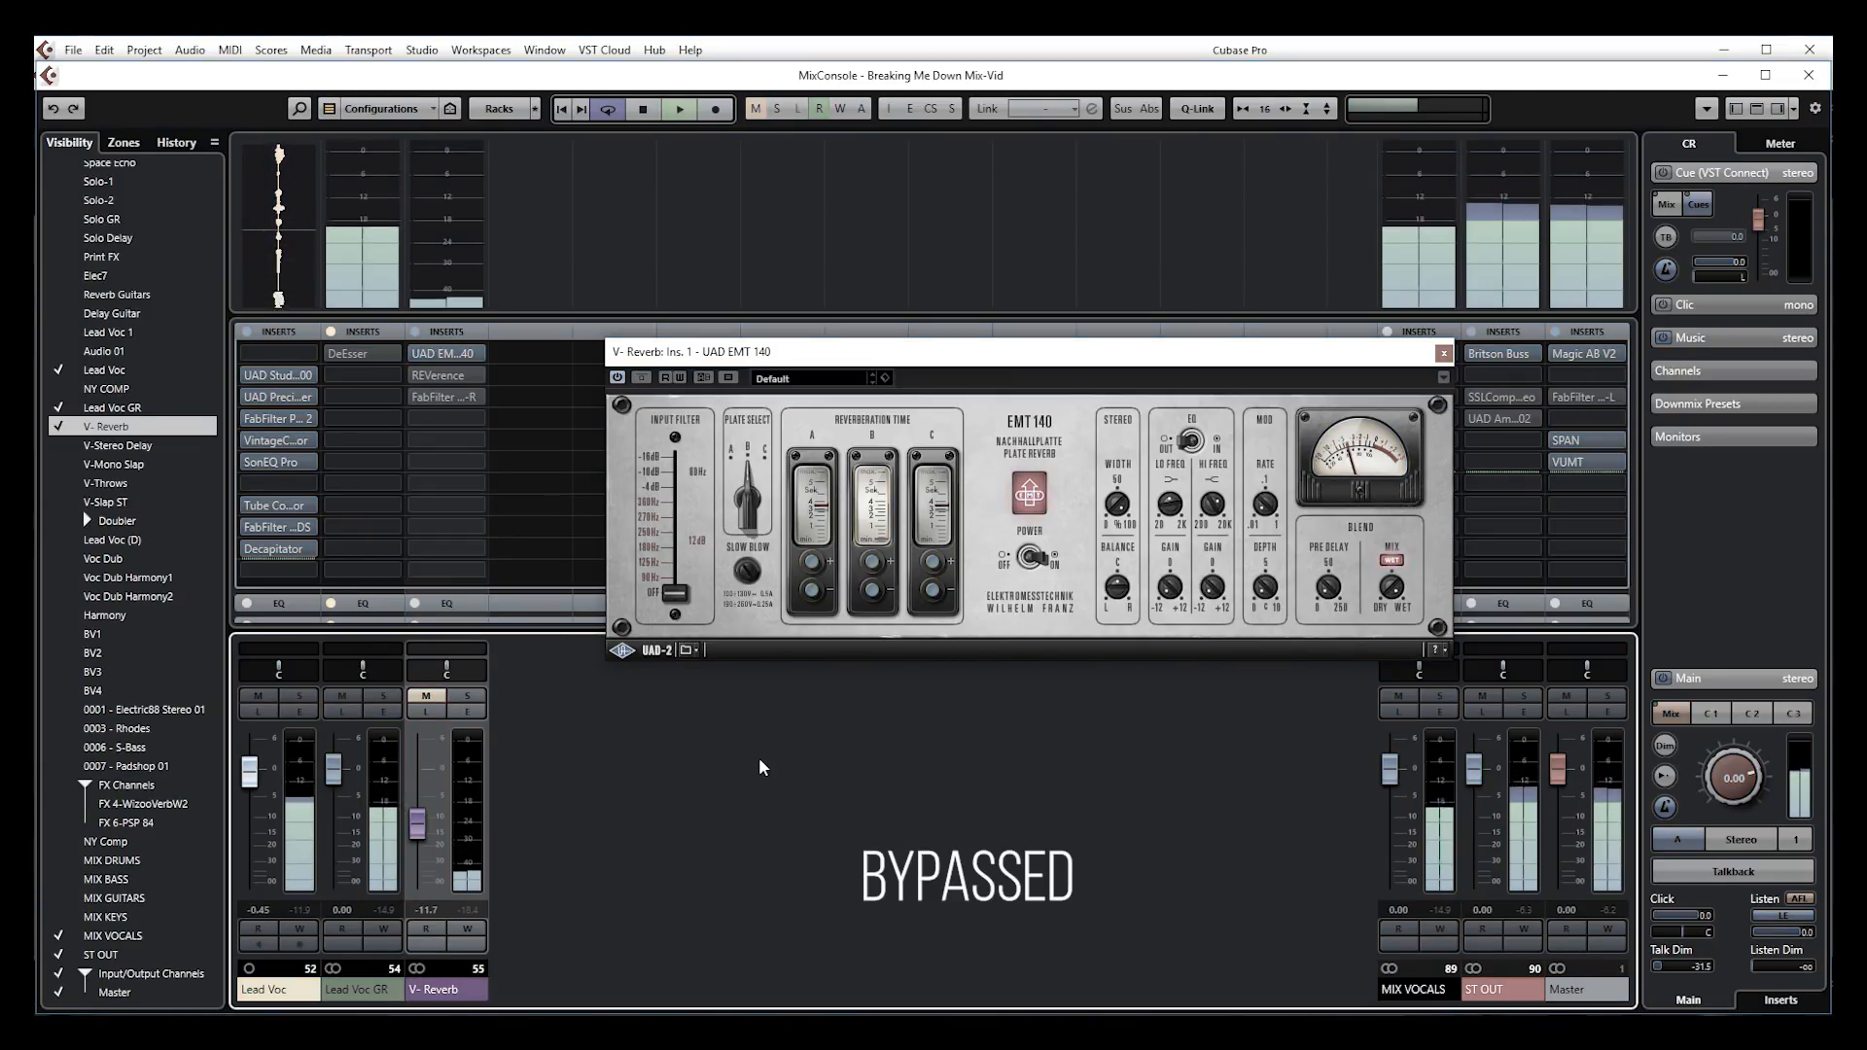
{"action": "left_click", "coordinate": [428, 695]}
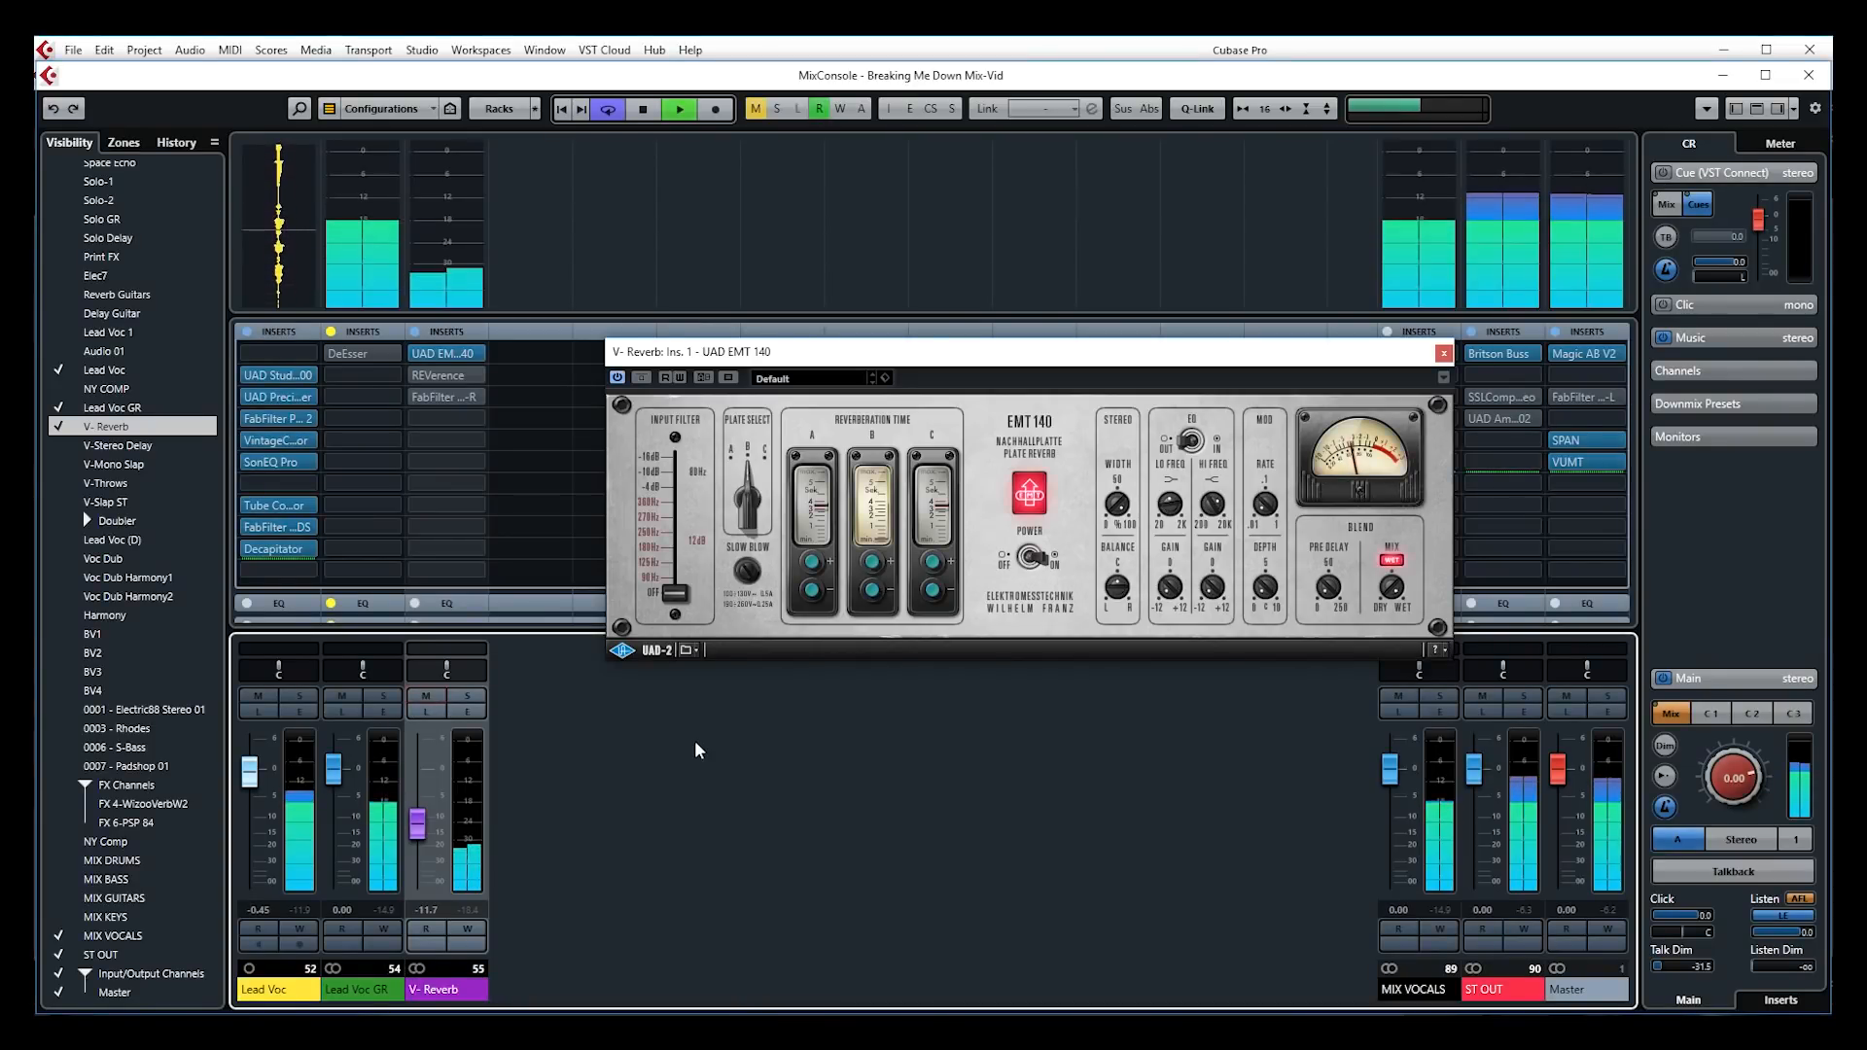
{"action": "key", "text": "space"}
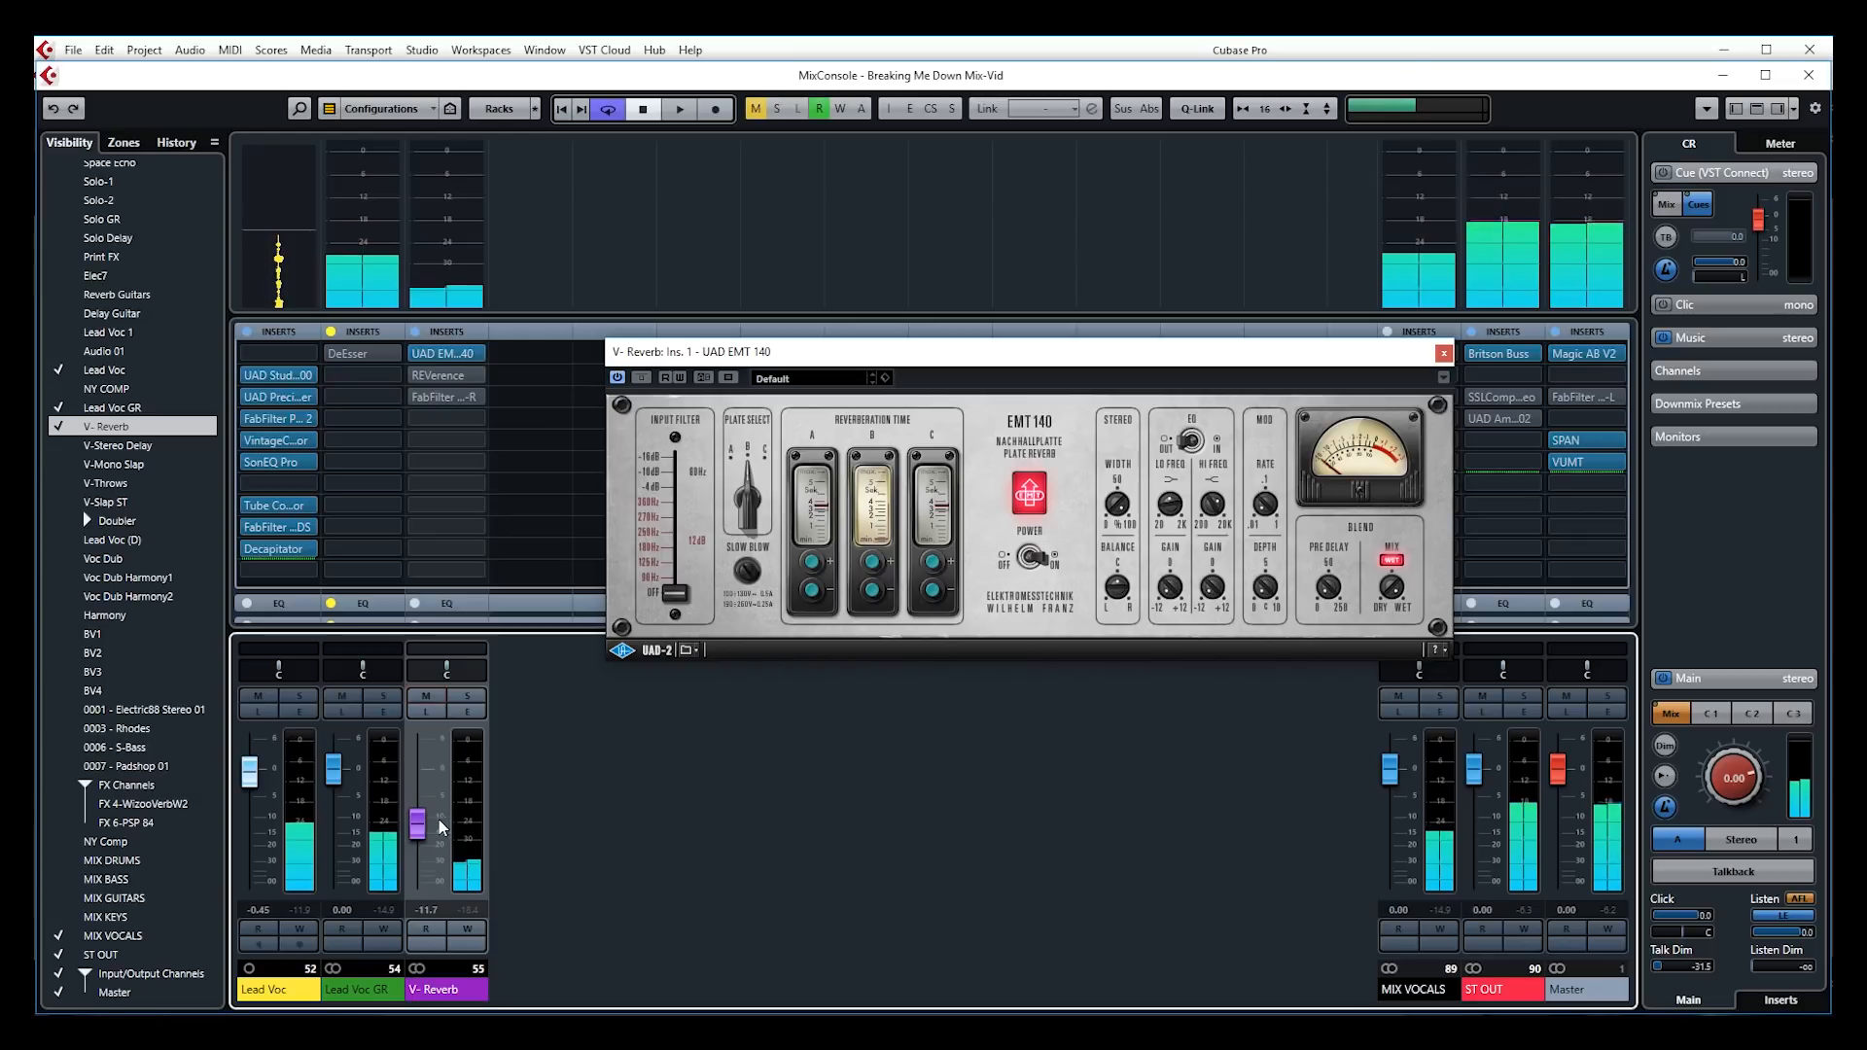
Lower the V-Reverb fader to -14.0 dB while auditioning, then stop playback
{"action": "left_click_drag", "start_coordinate": [423, 817], "coordinate": [423, 828]}
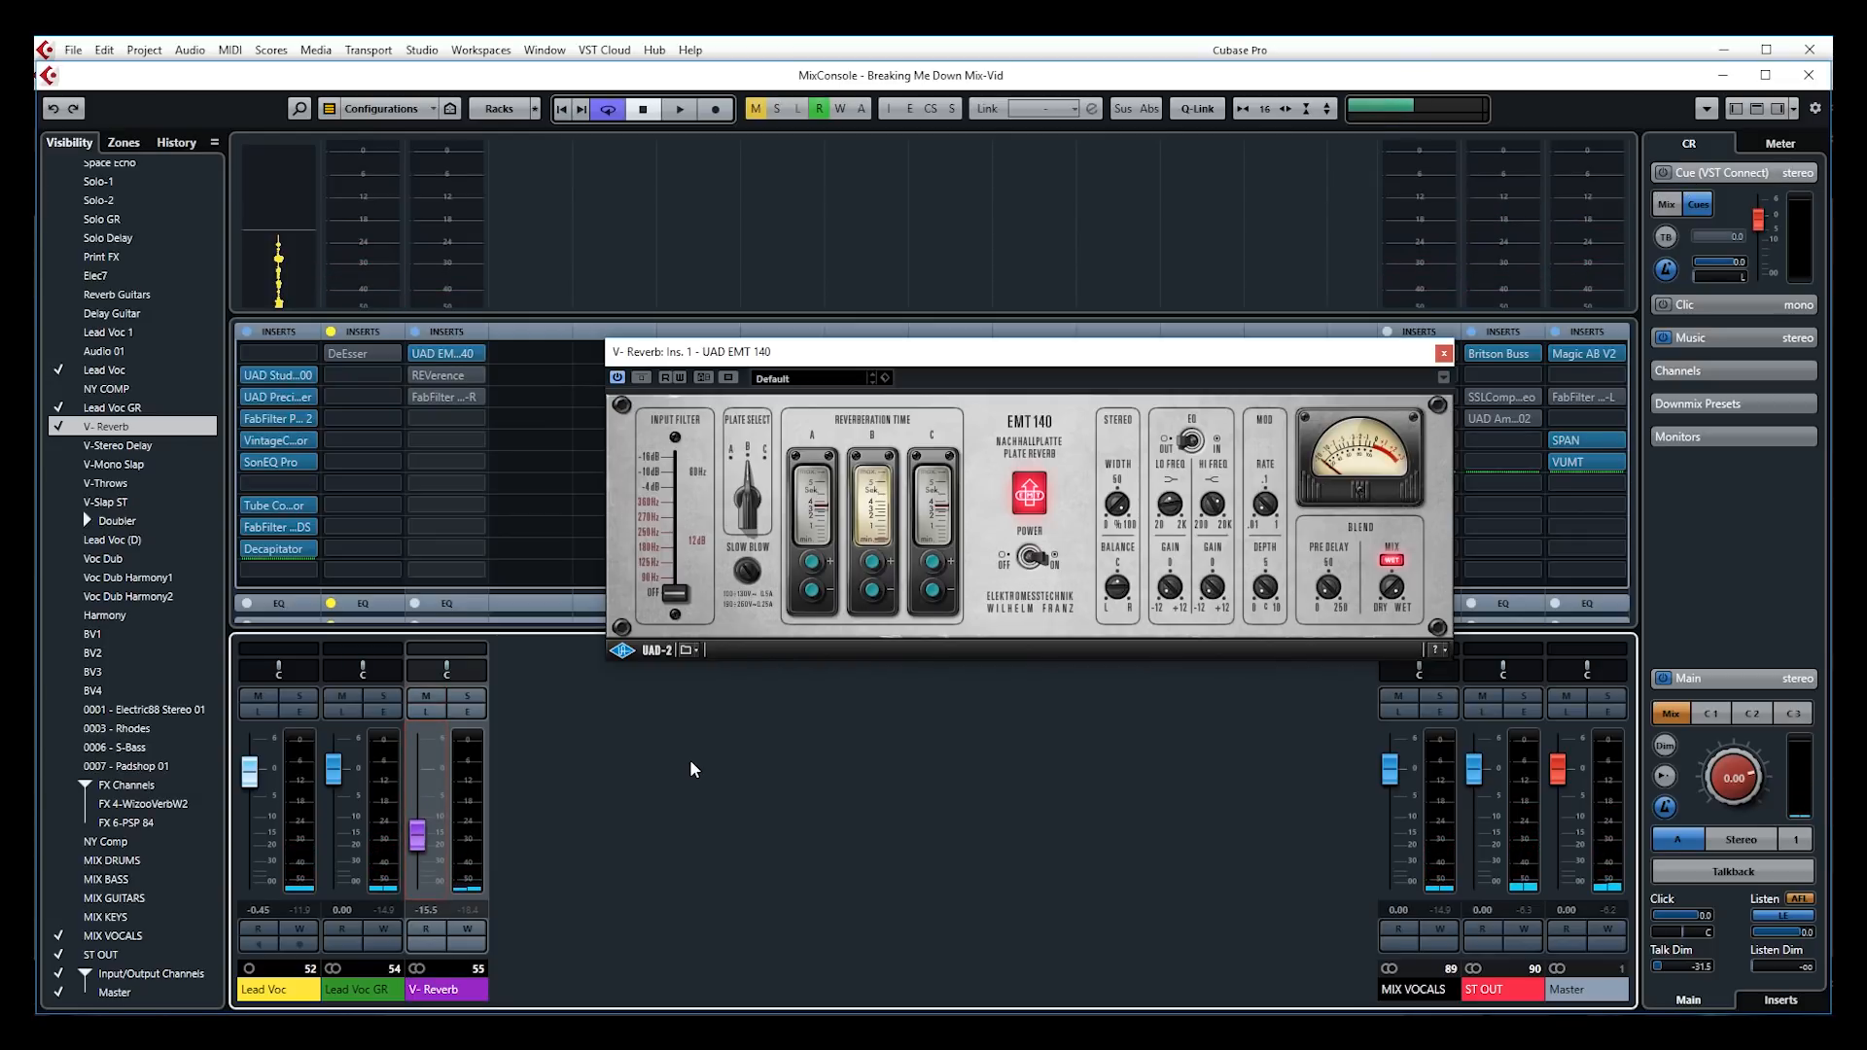
{"action": "key", "text": "space"}
{"action": "left_click_drag", "start_coordinate": [416, 834], "coordinate": [418, 831]}
{"action": "key", "text": "space"}
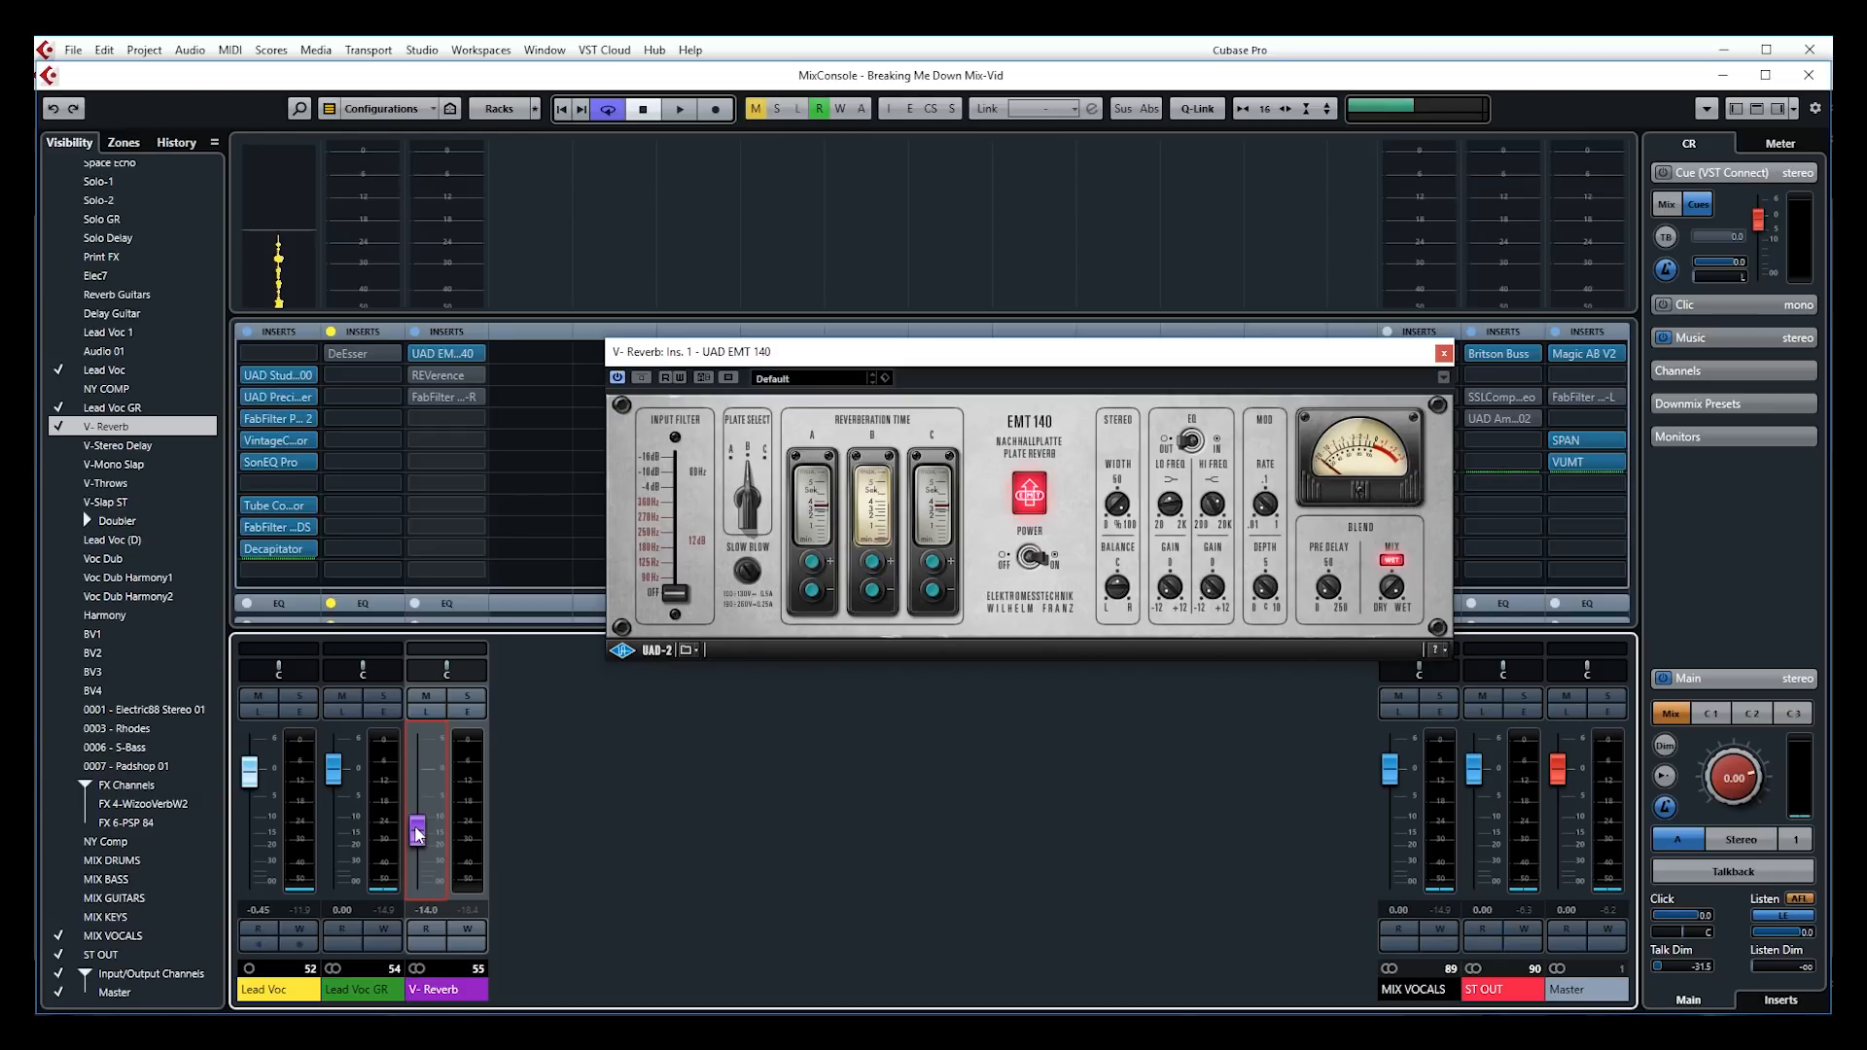
Show the Pre rack and enable V-Reverb's high-cut 3717 Hz and low-cut 582.0 Hz filters
{"action": "left_click", "coordinate": [445, 331]}
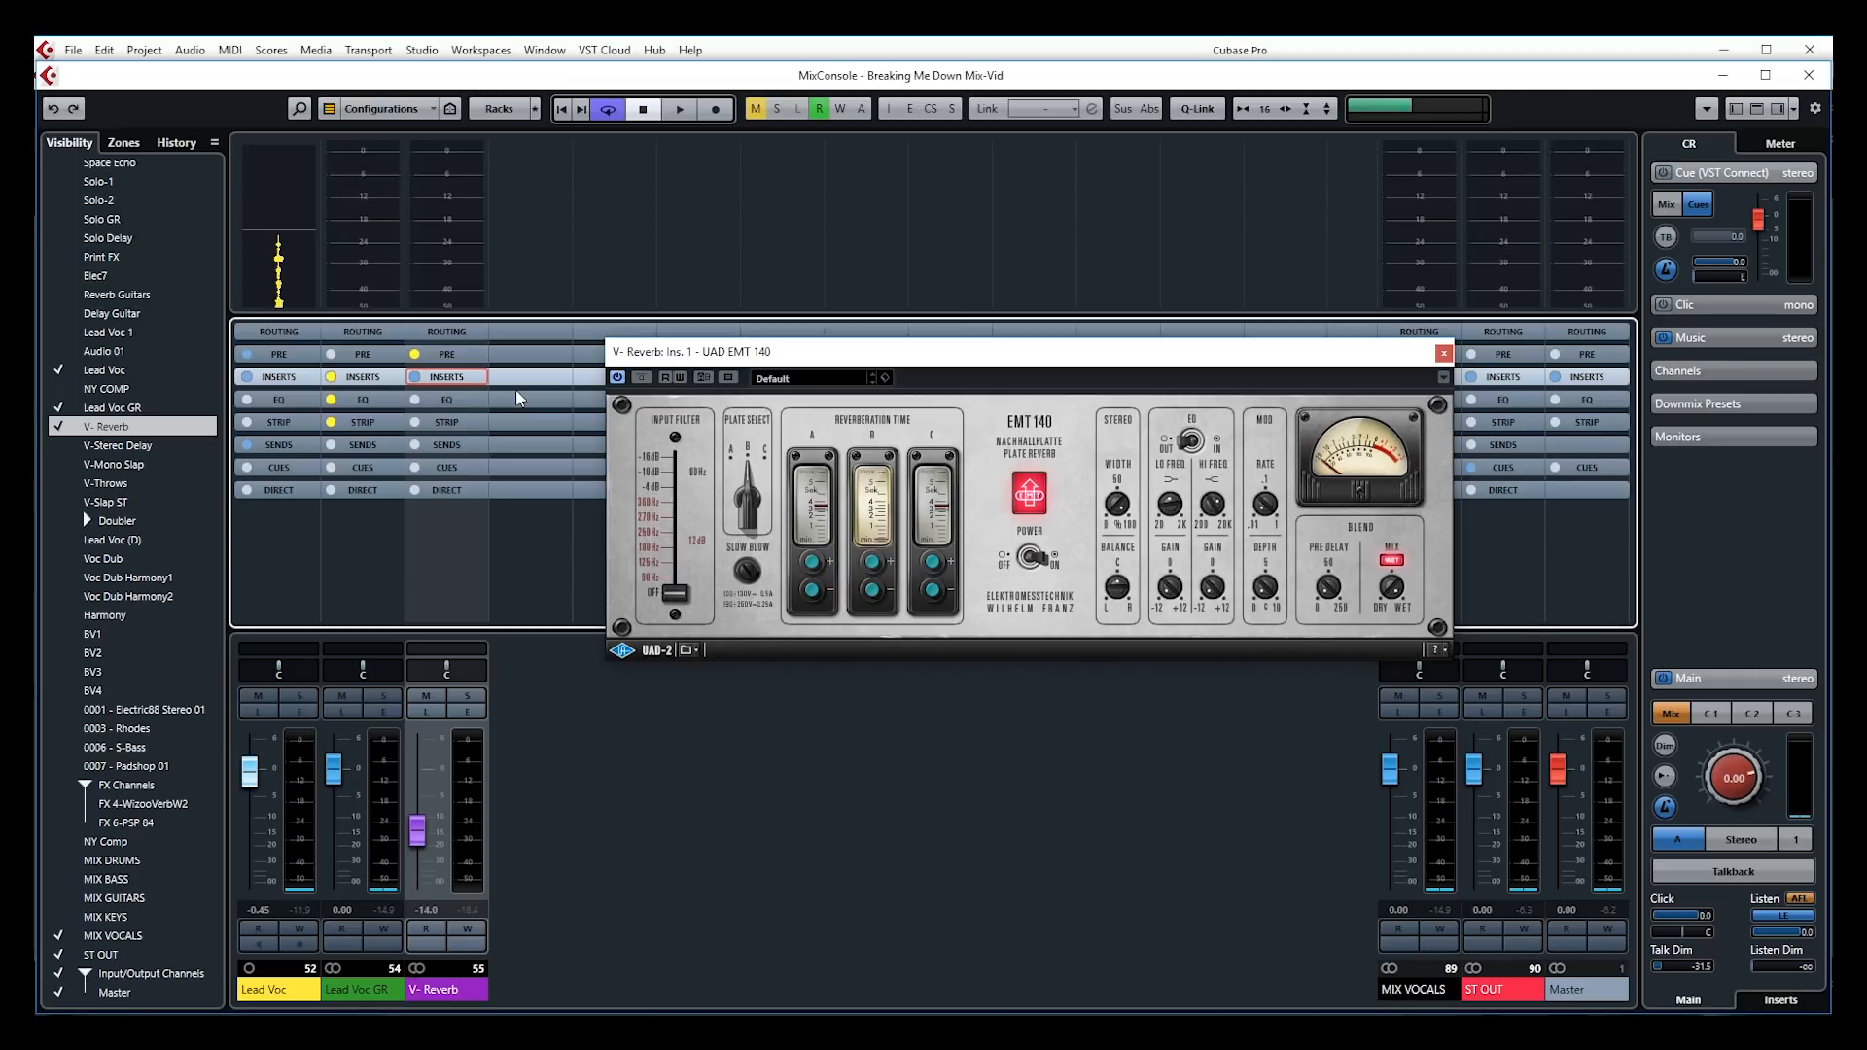
{"action": "left_click", "coordinate": [445, 356]}
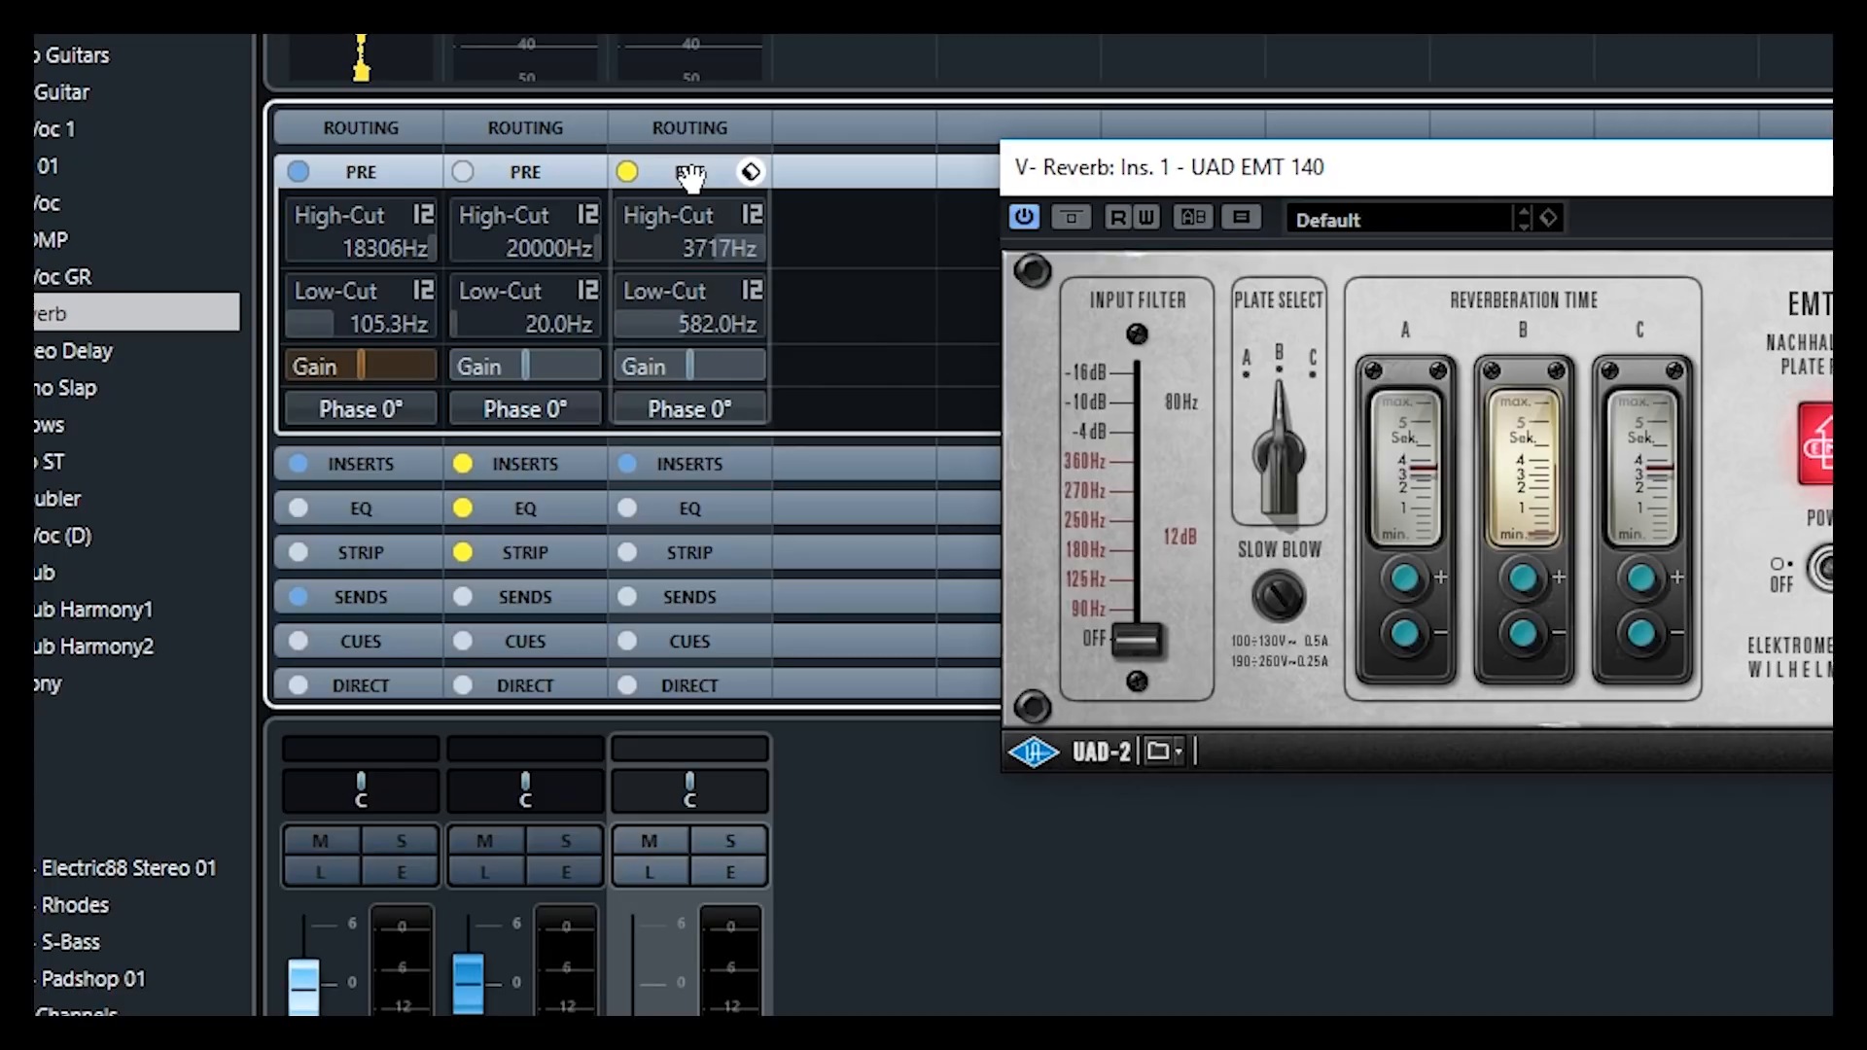
{"action": "left_click", "coordinate": [627, 171]}
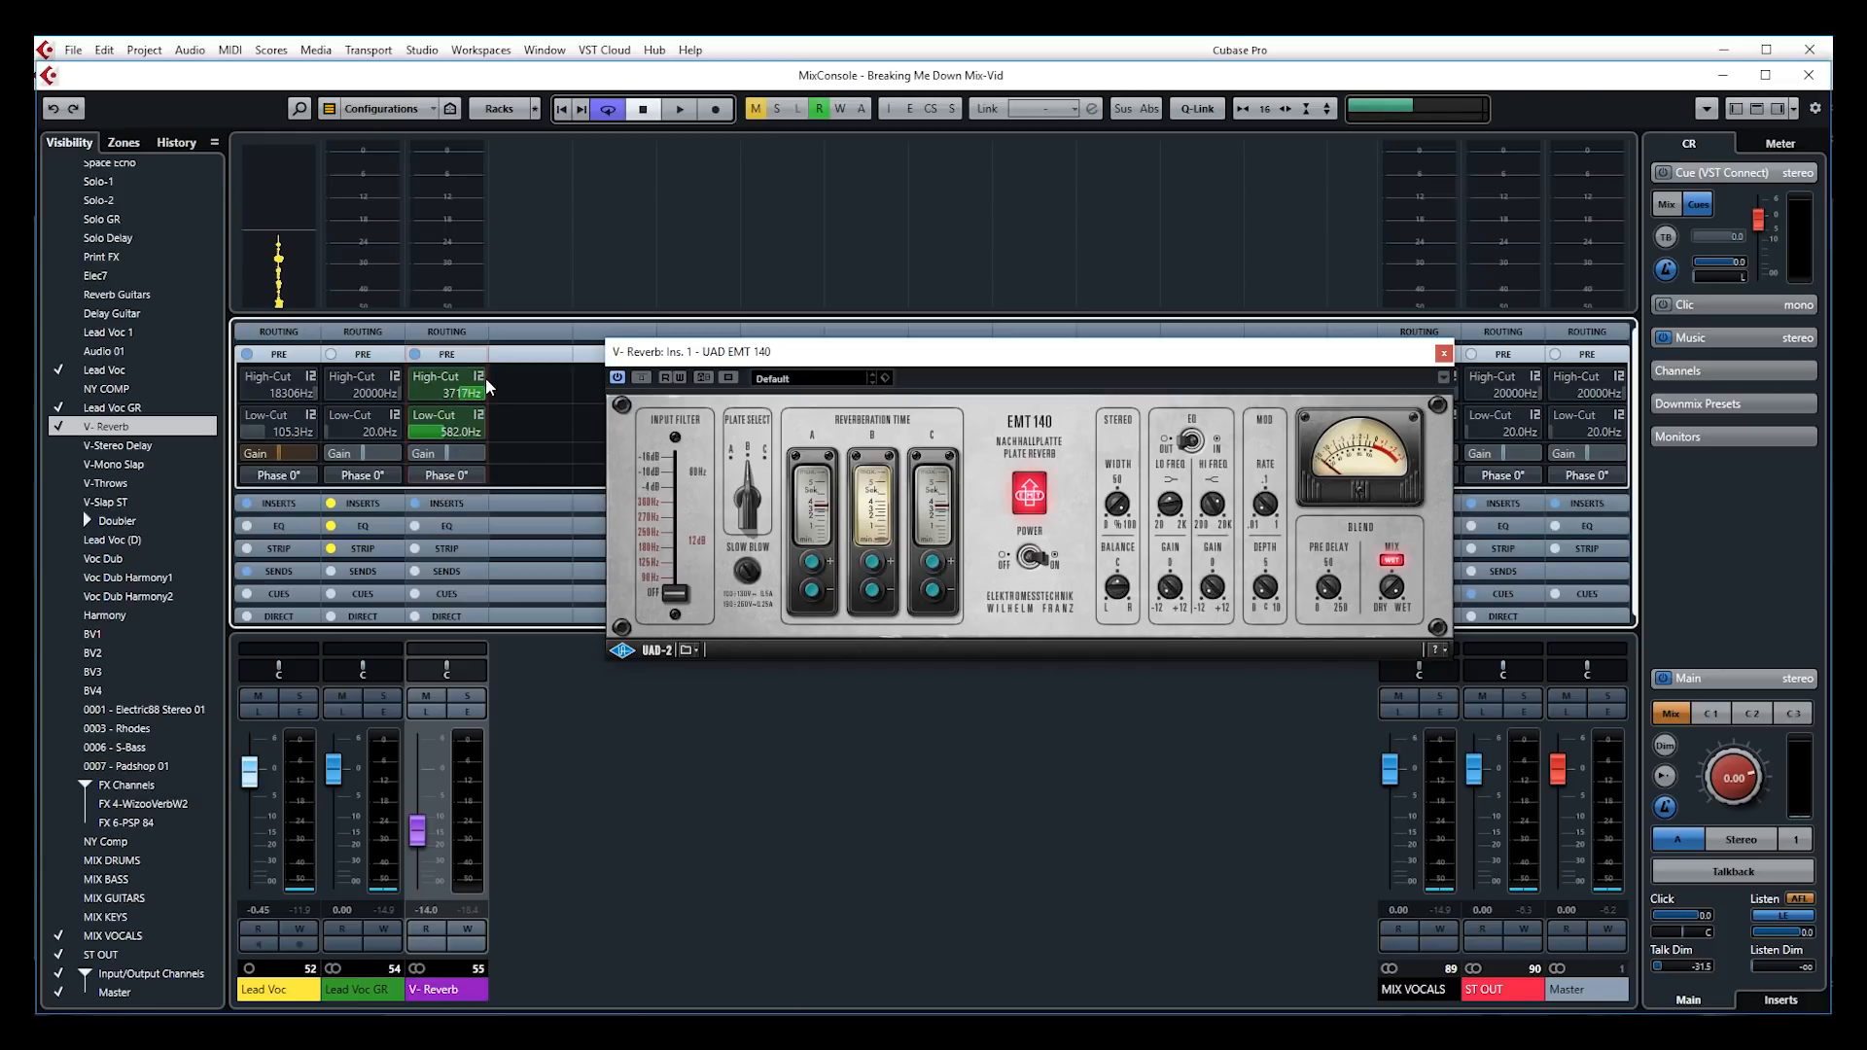
Listen to V-Reverb on its own and bypass its pre filters to compare
{"action": "left_click", "coordinate": [426, 711]}
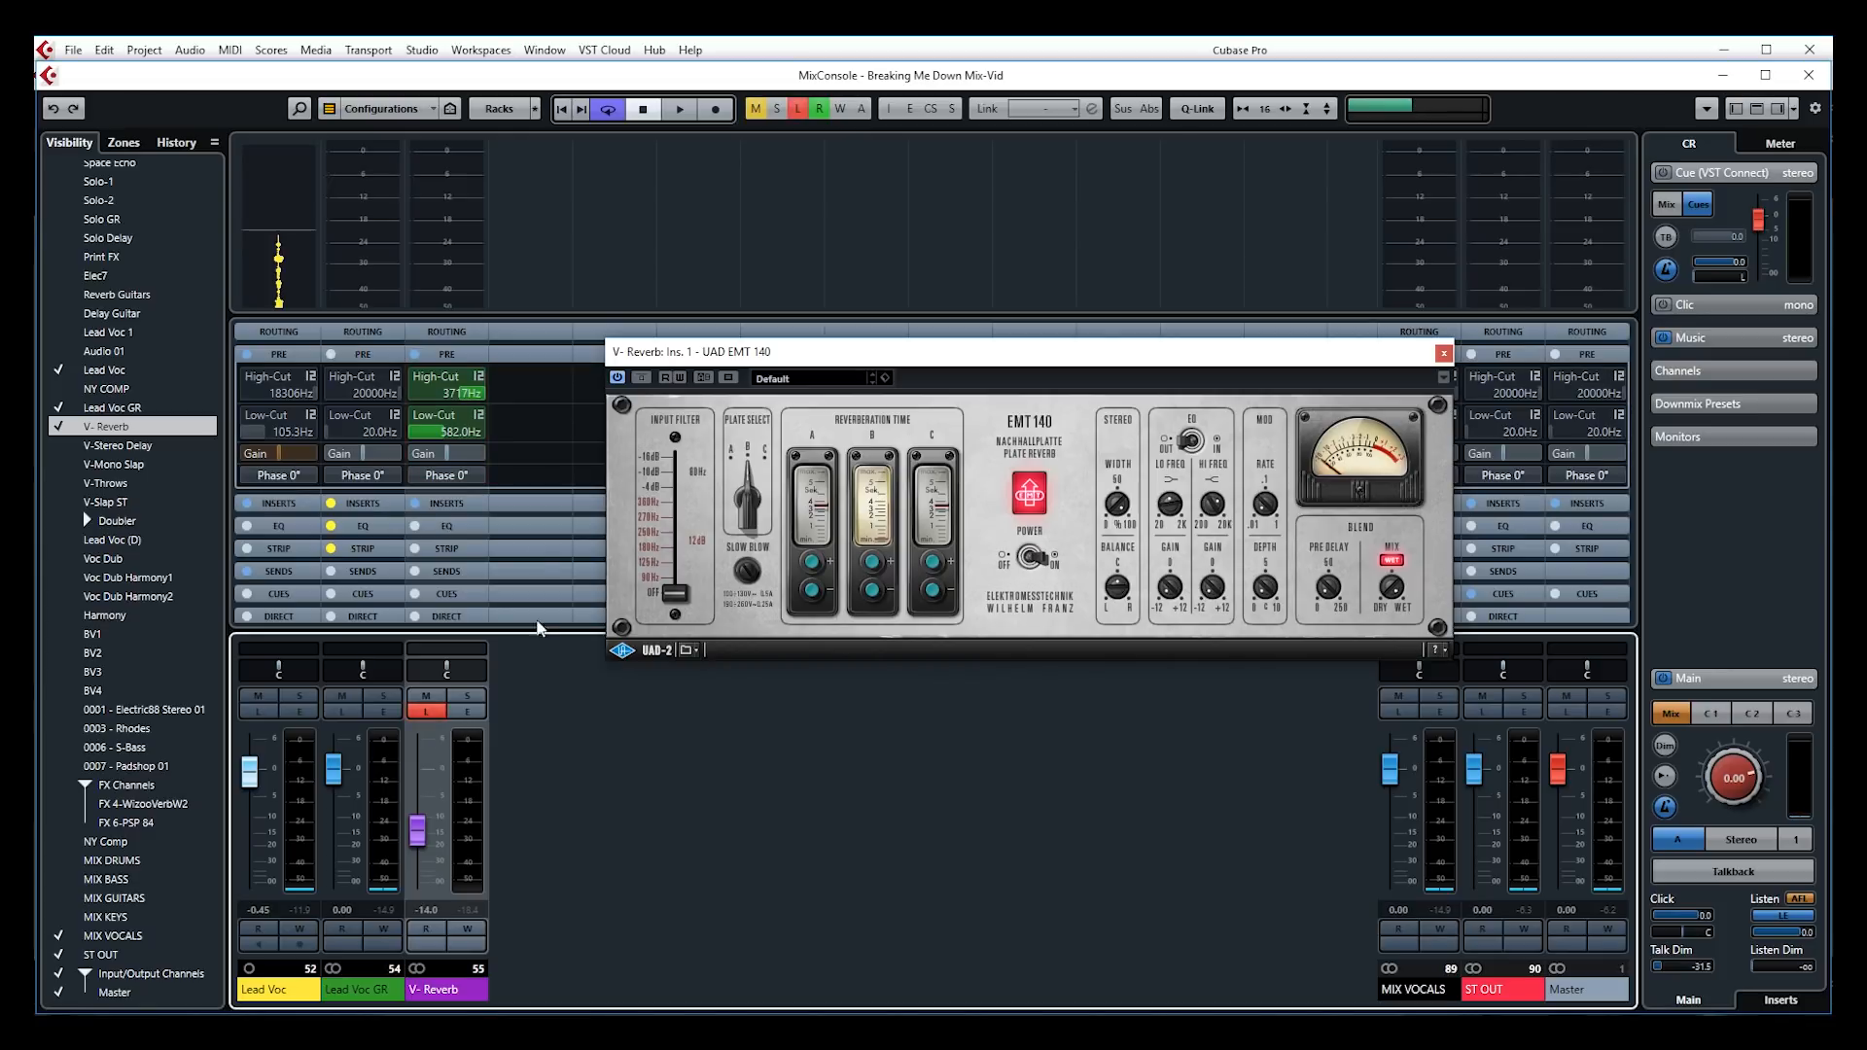
{"action": "left_click", "coordinate": [415, 355]}
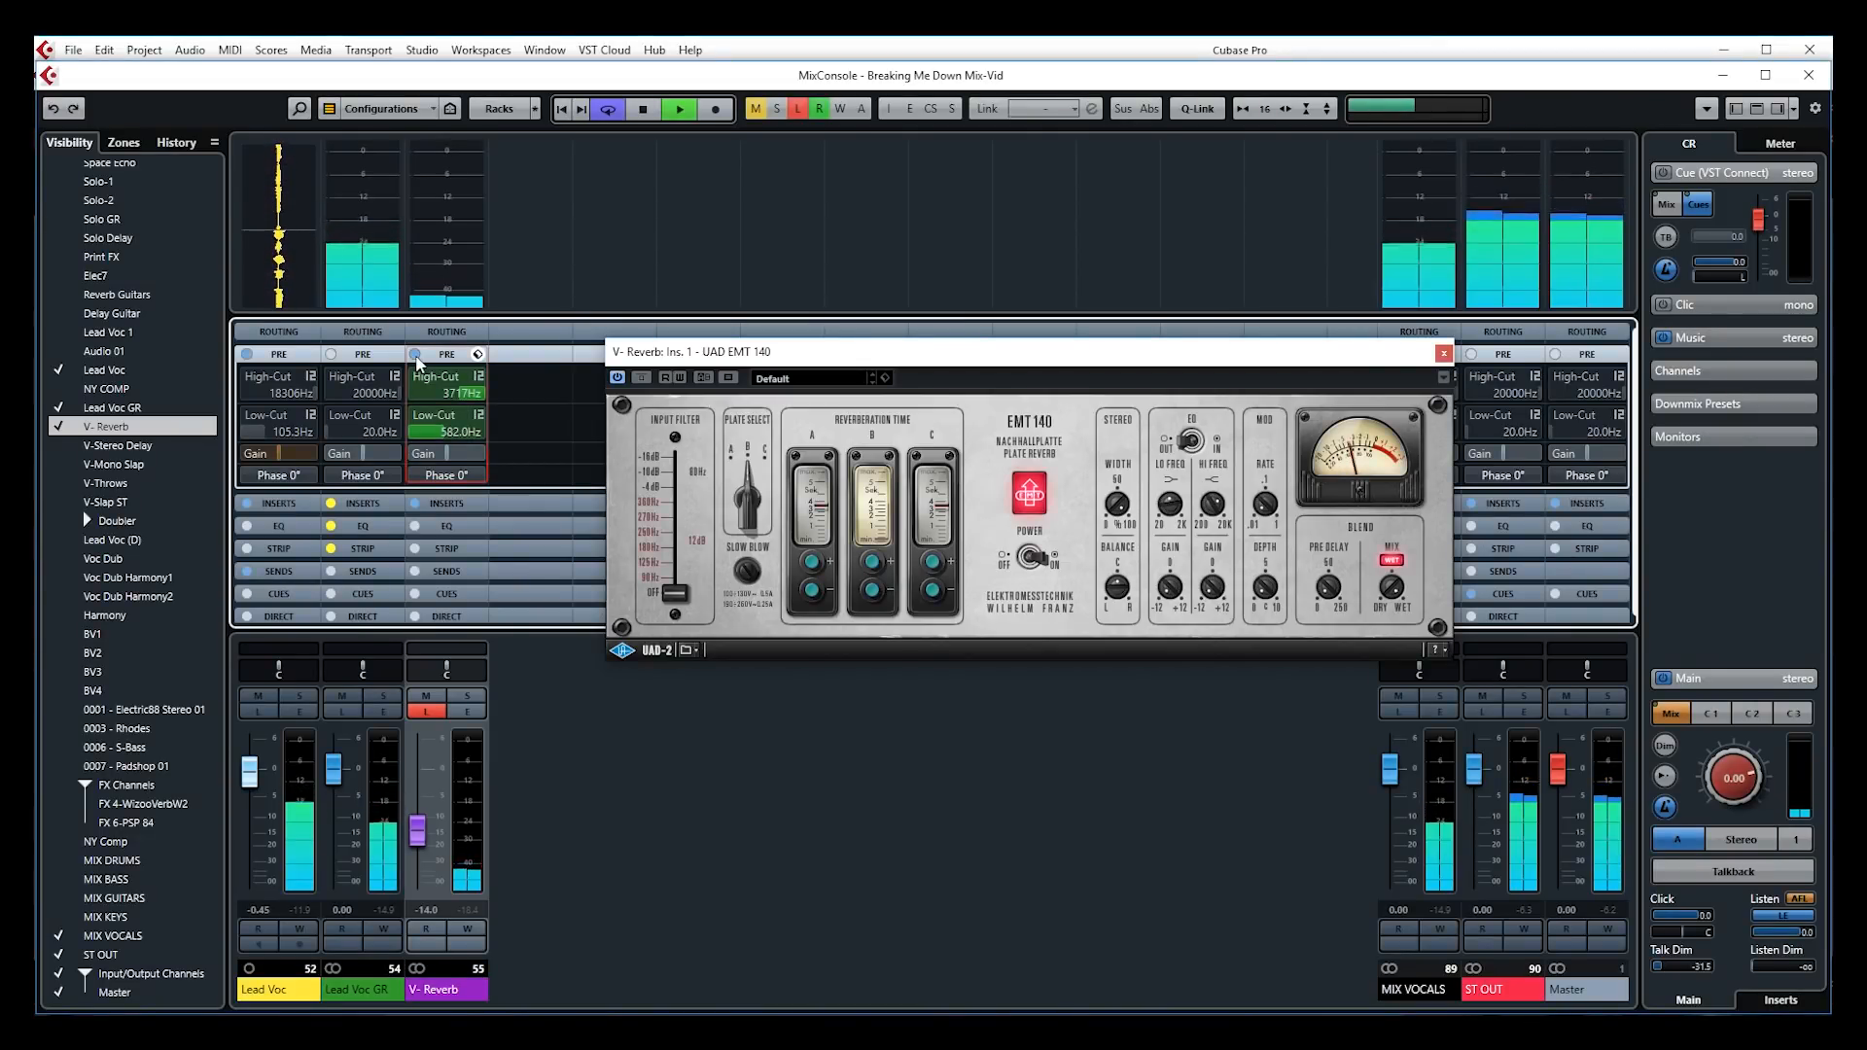
Turn off Listen, re-enable the pre filters, and raise the V-Reverb fader to -5.44
{"action": "key", "text": "space"}
{"action": "left_click", "coordinate": [415, 356]}
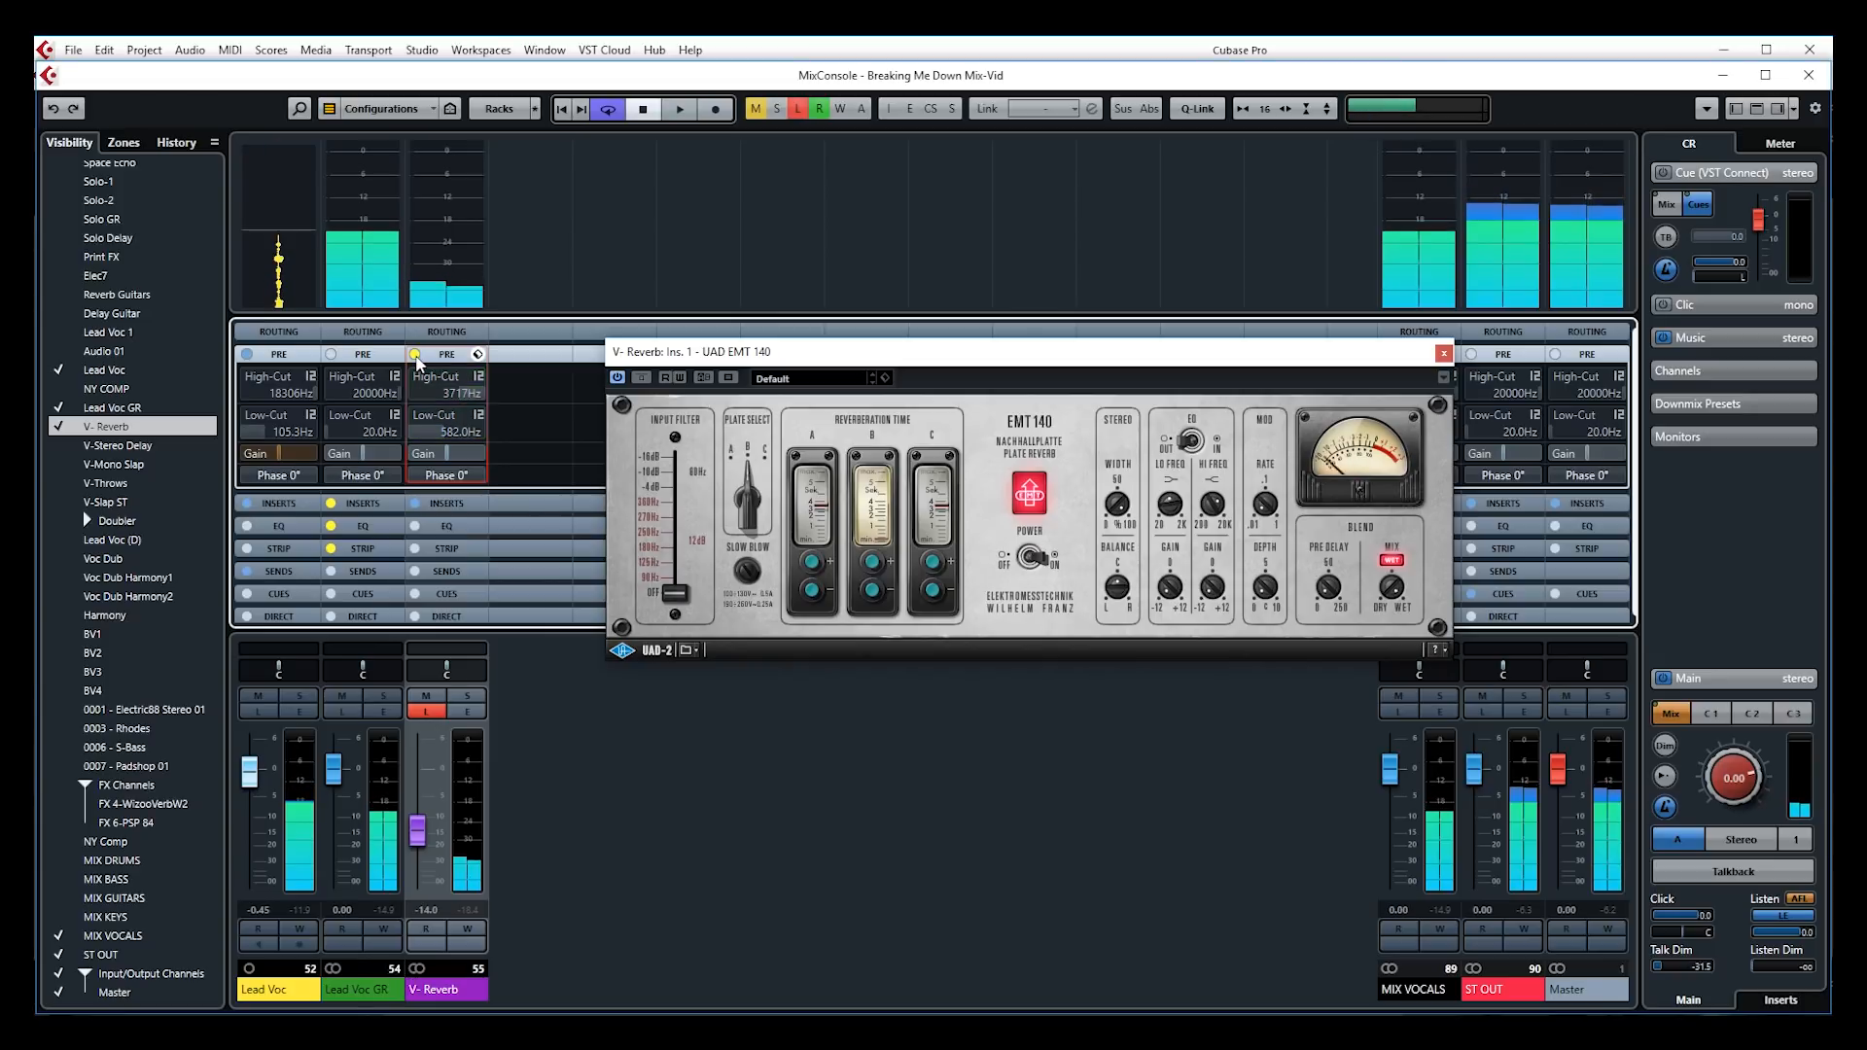
{"action": "left_click", "coordinate": [425, 712]}
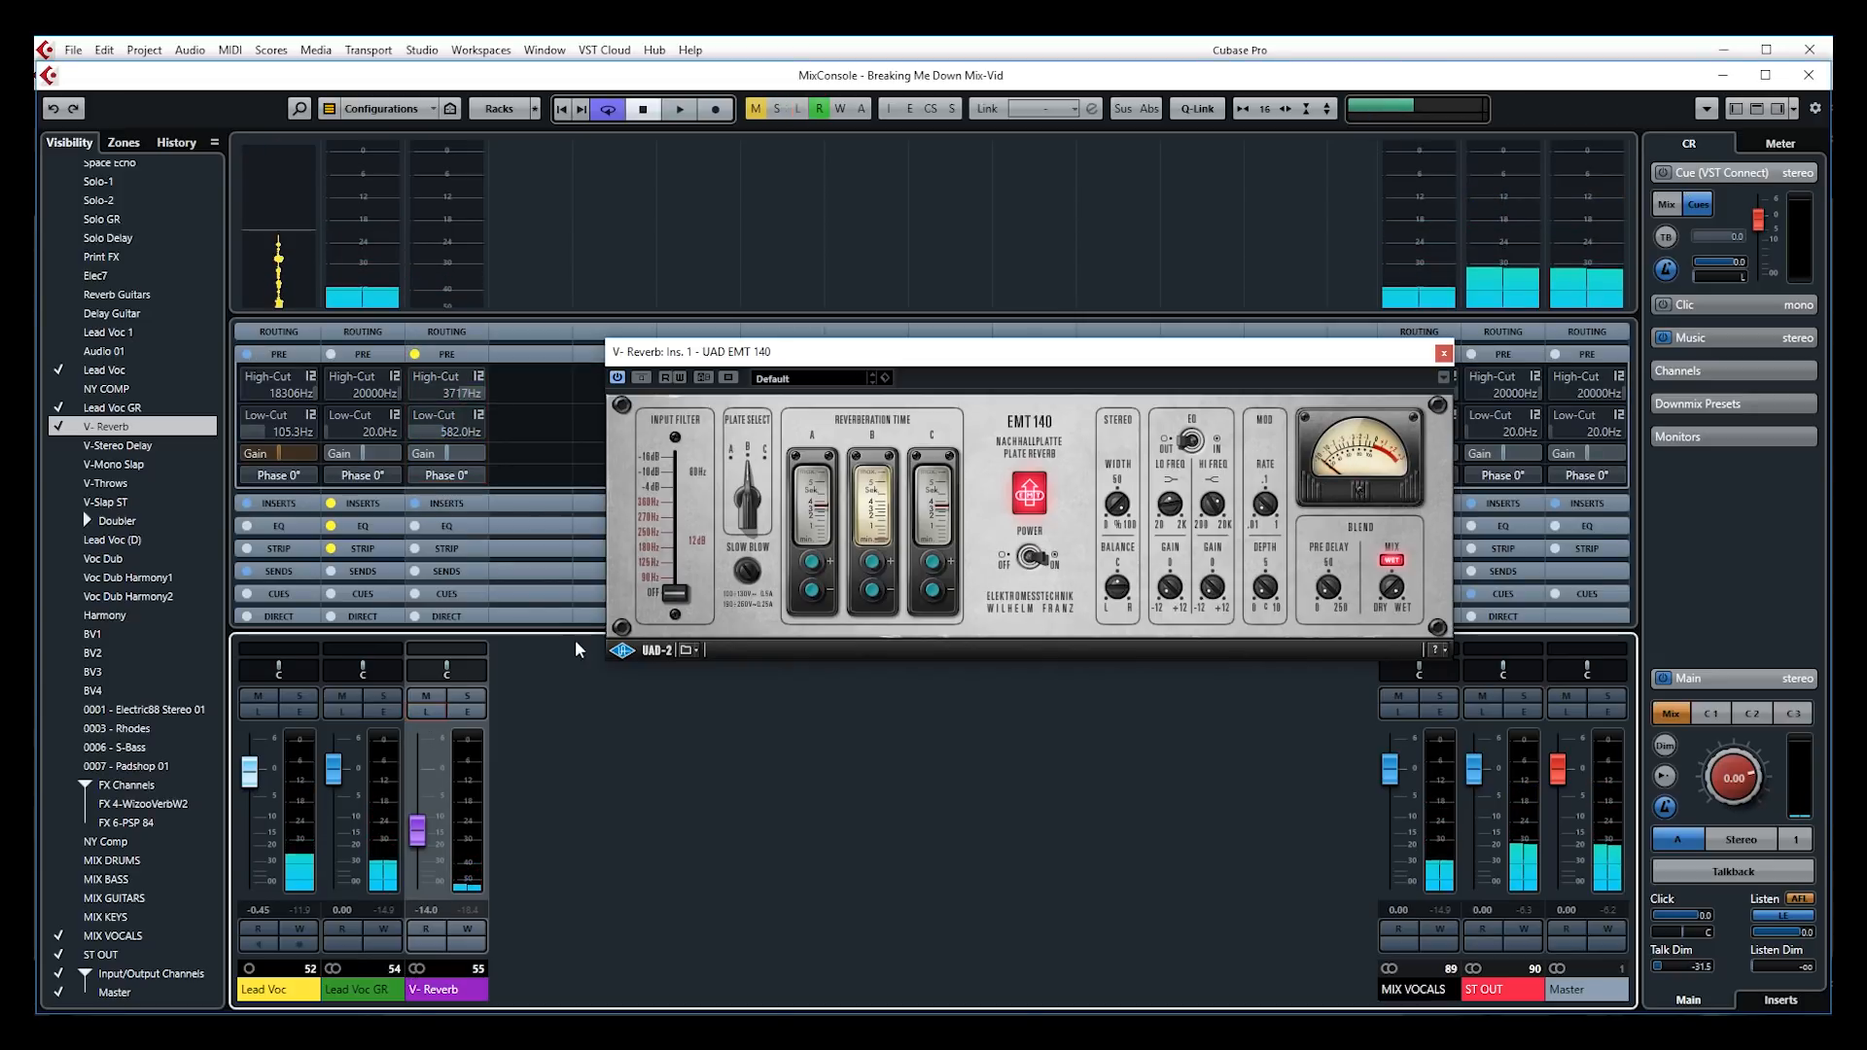
{"action": "left_click", "coordinate": [415, 356]}
{"action": "left_click_drag", "start_coordinate": [421, 834], "coordinate": [416, 798]}
A/B V-Reverb's pre filters twice during playback, leaving them on, then solo Lead Voc
{"action": "key", "text": "space"}
{"action": "left_click", "coordinate": [415, 354]}
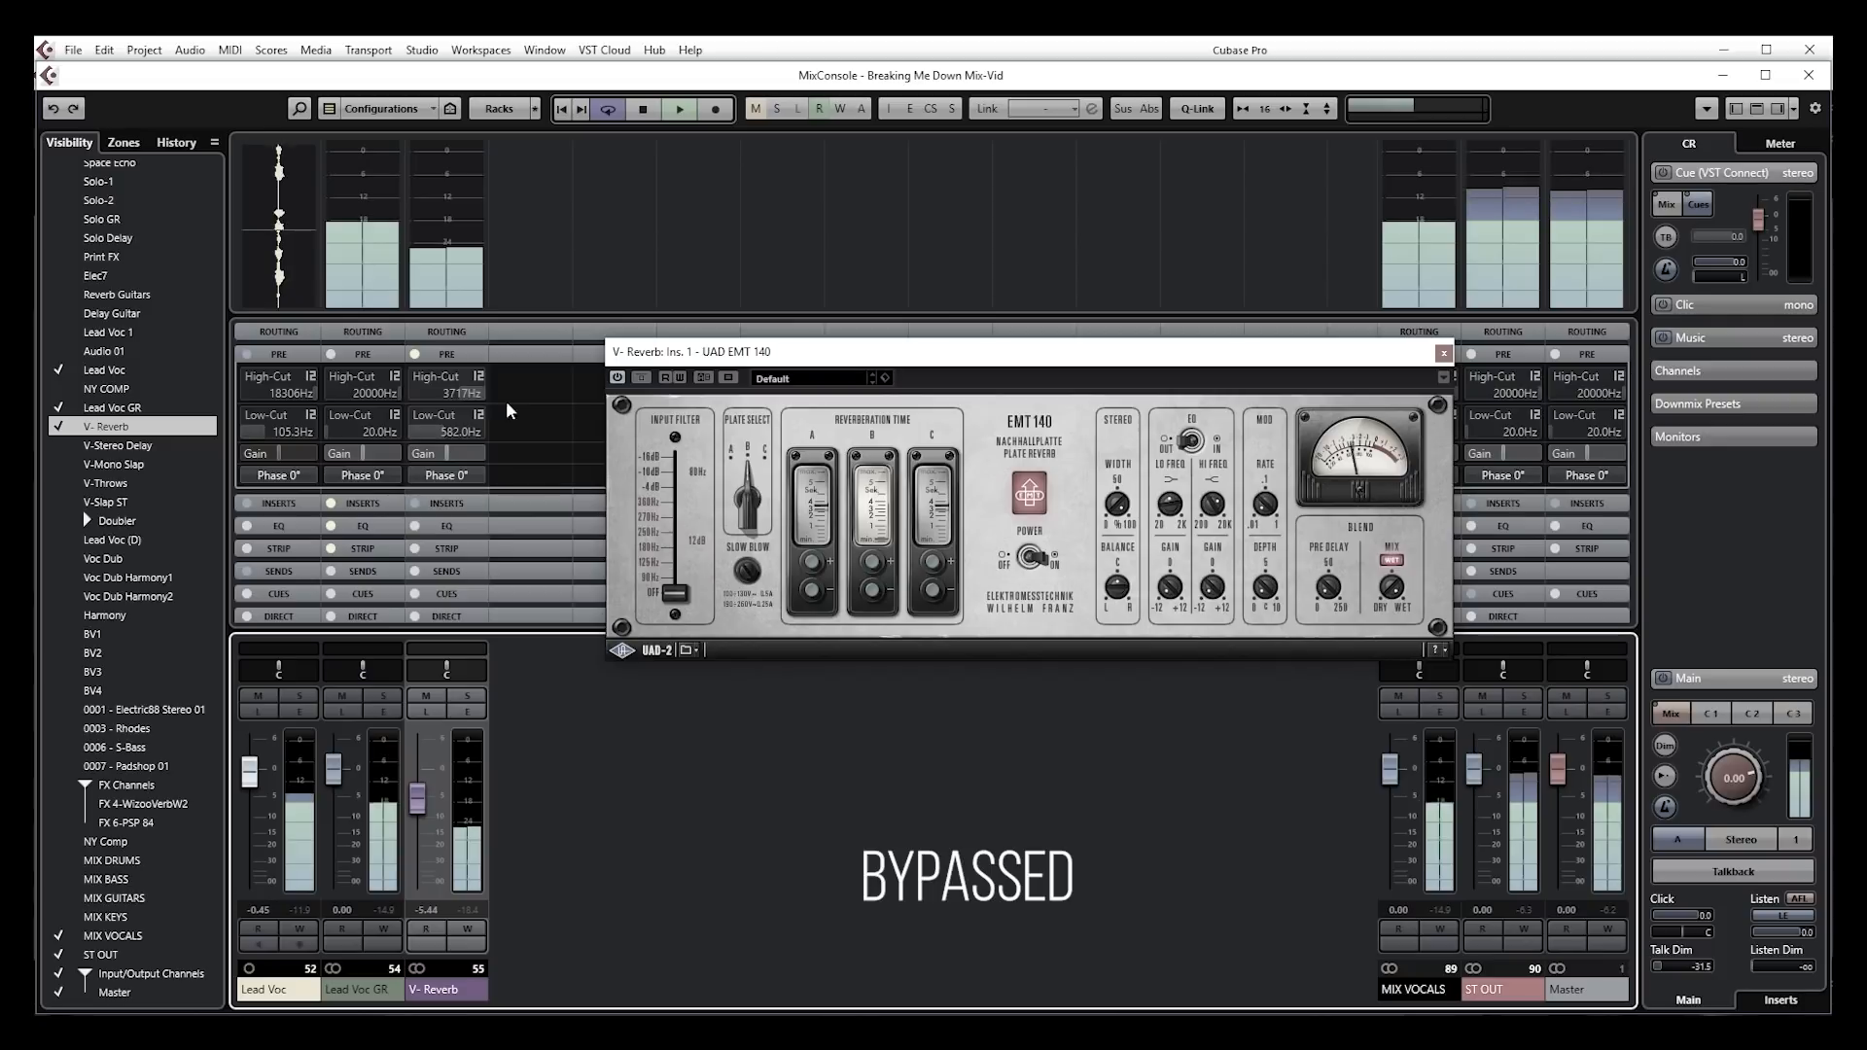
{"action": "left_click", "coordinate": [415, 354]}
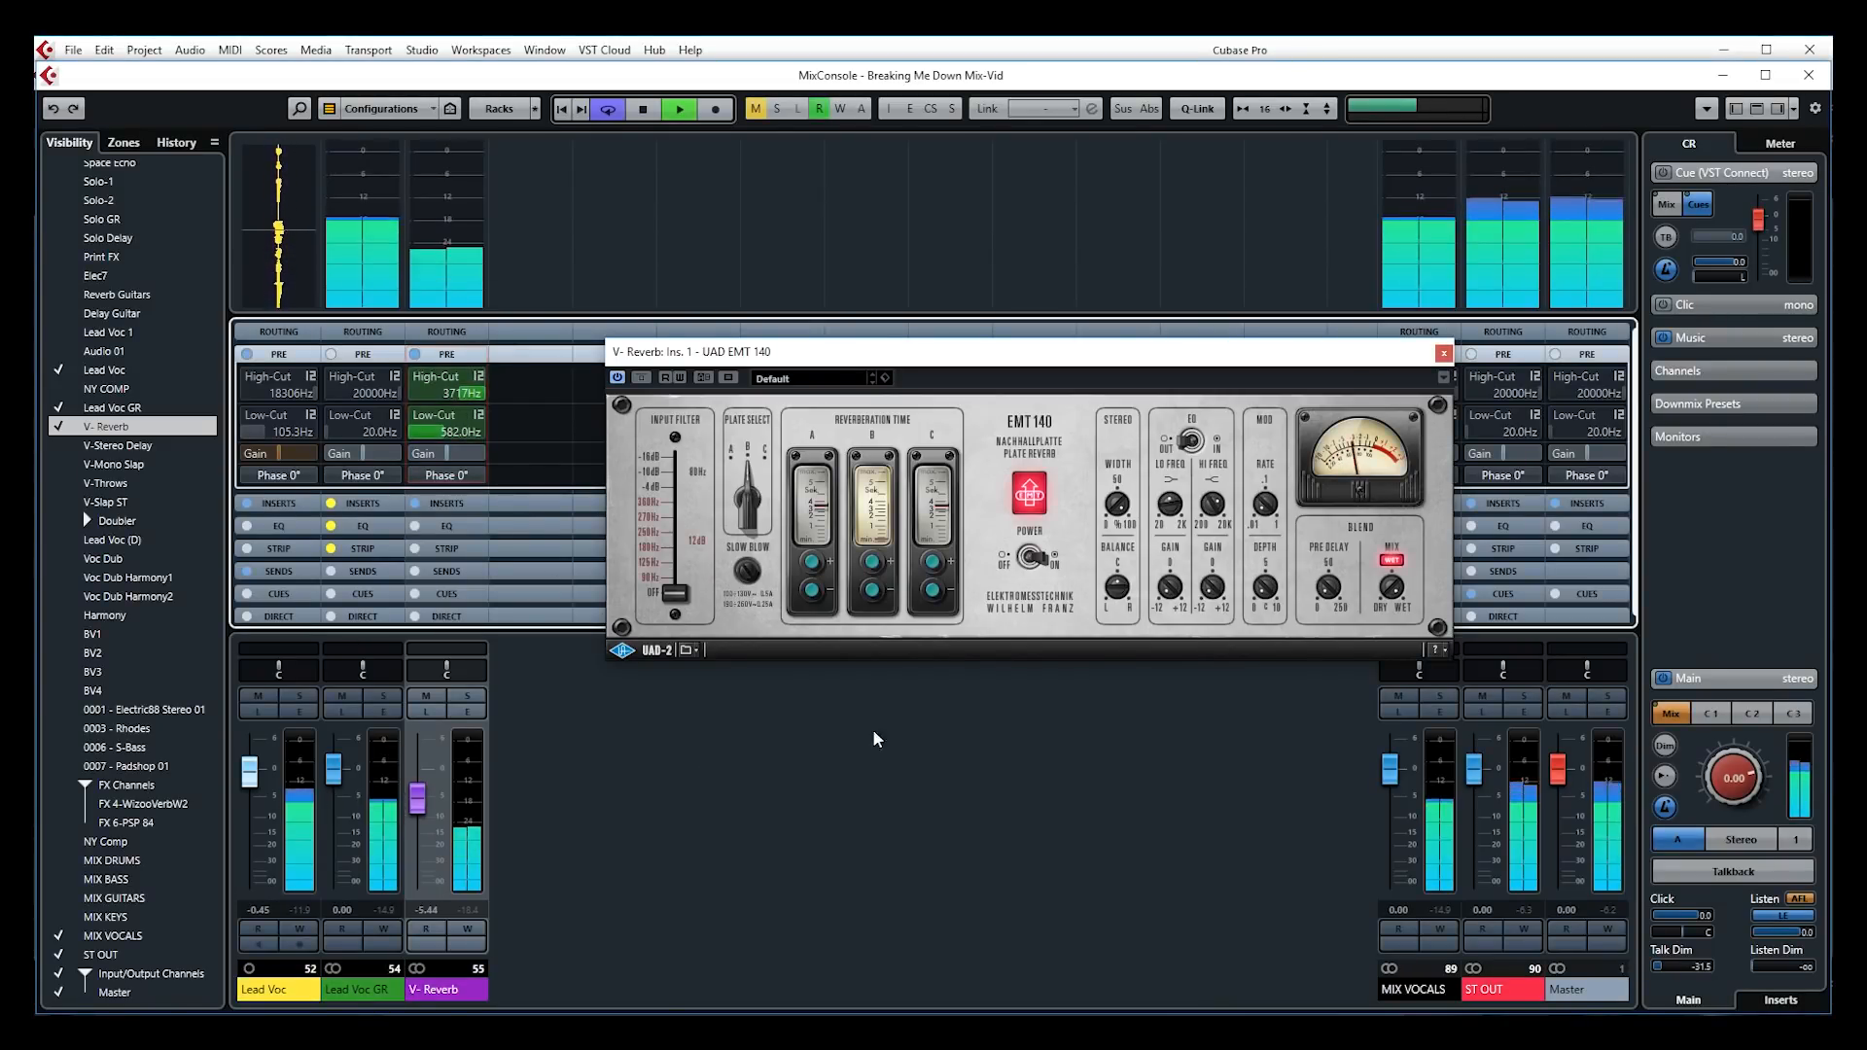
{"action": "left_click", "coordinate": [428, 356]}
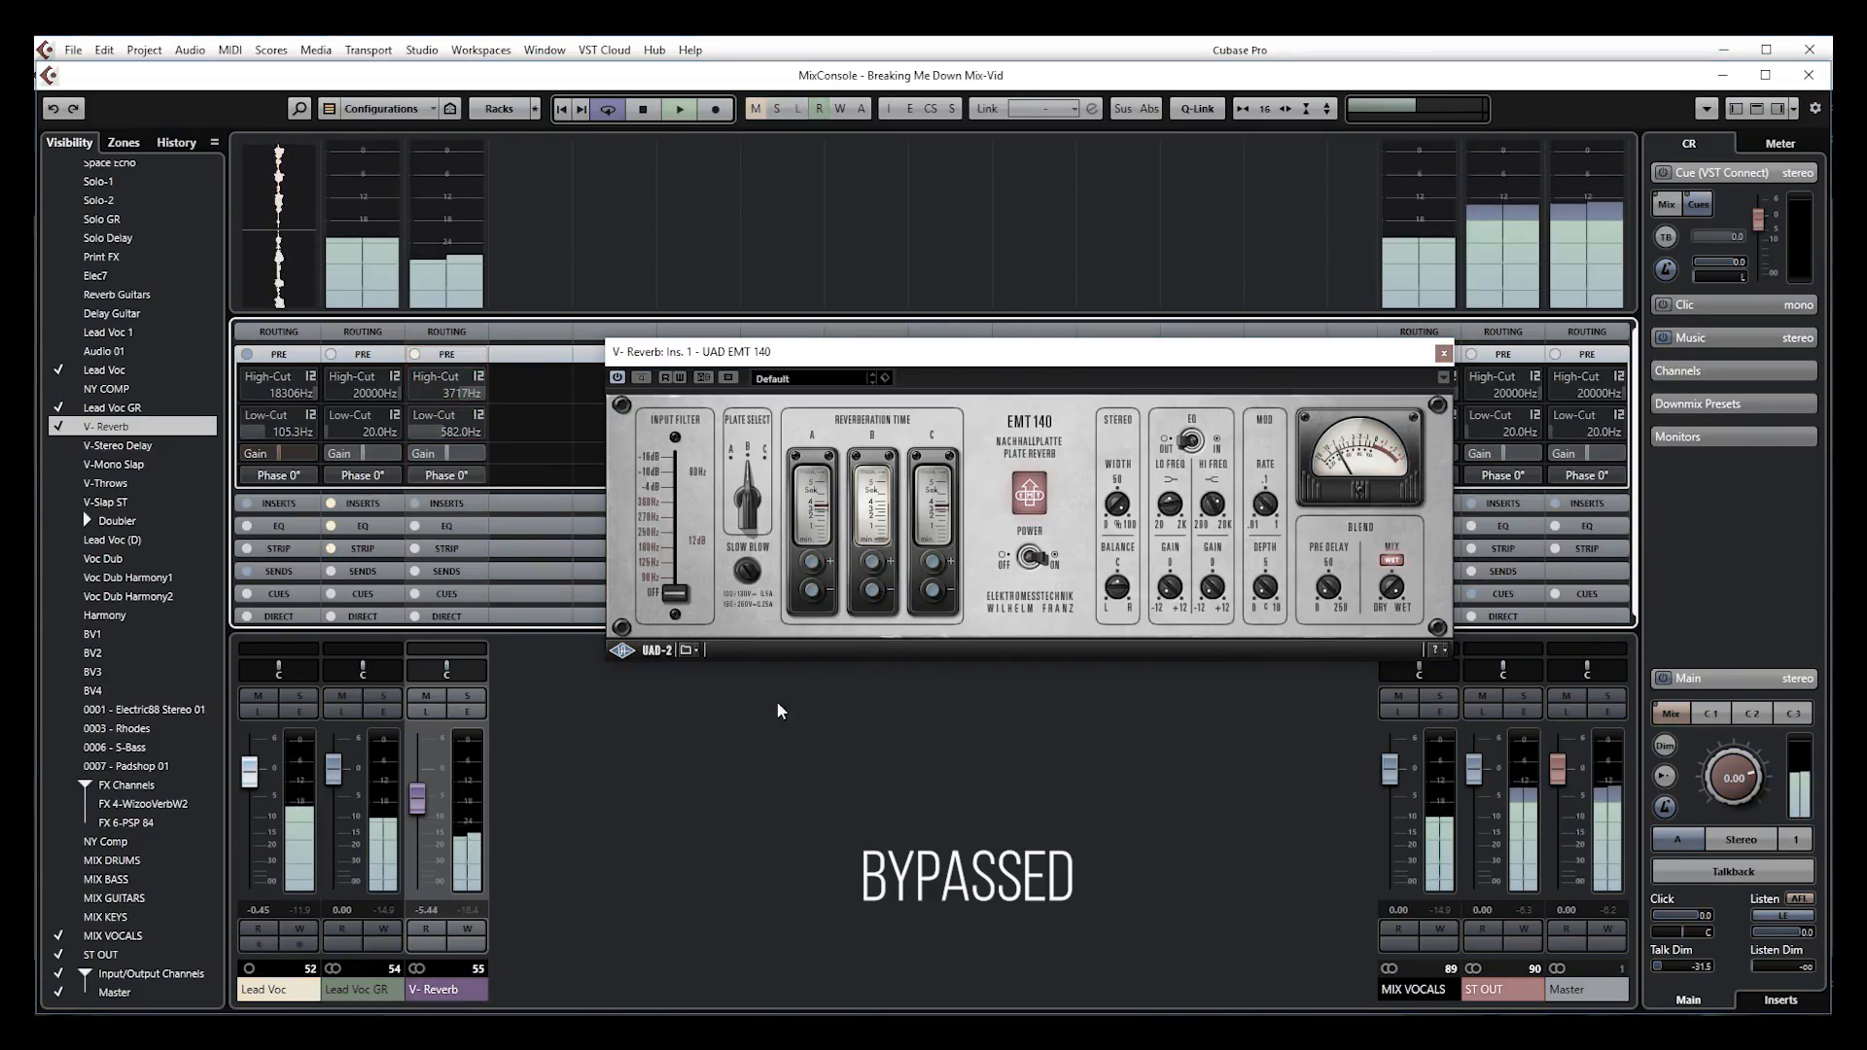
{"action": "left_click", "coordinate": [422, 354]}
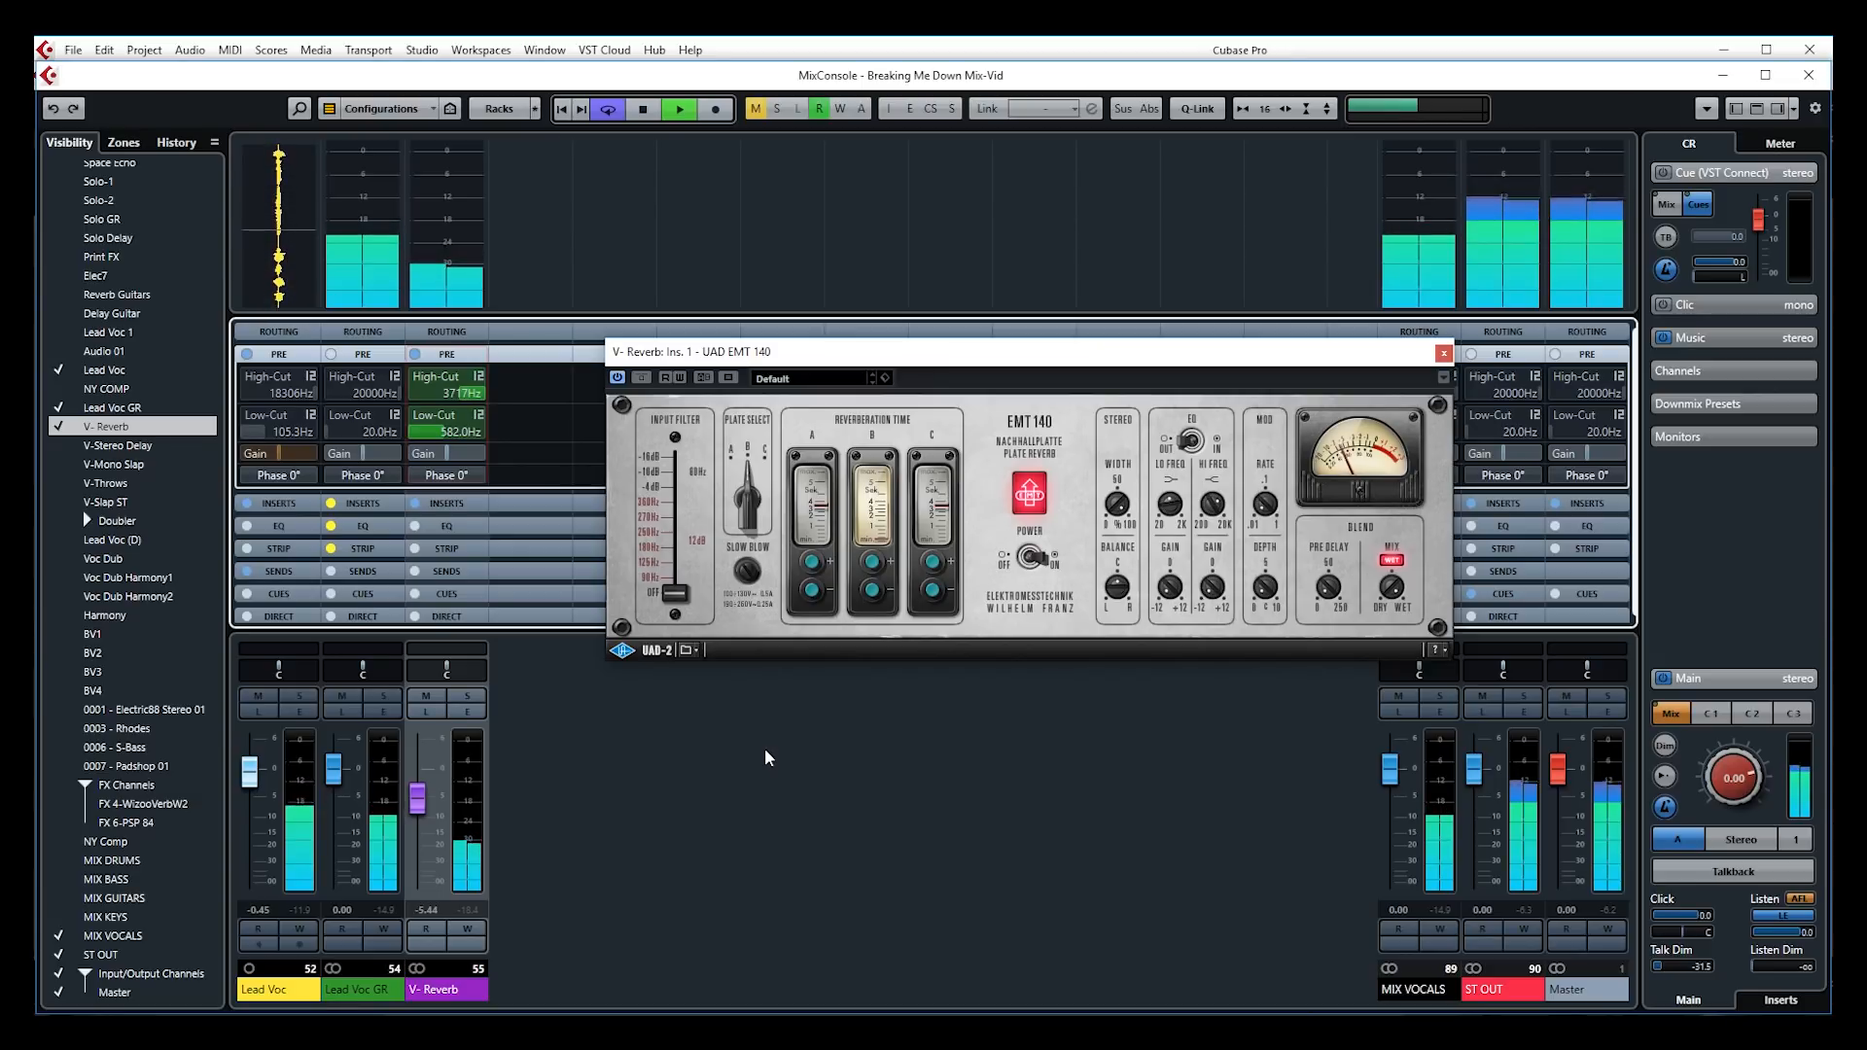
{"action": "key", "text": "space"}
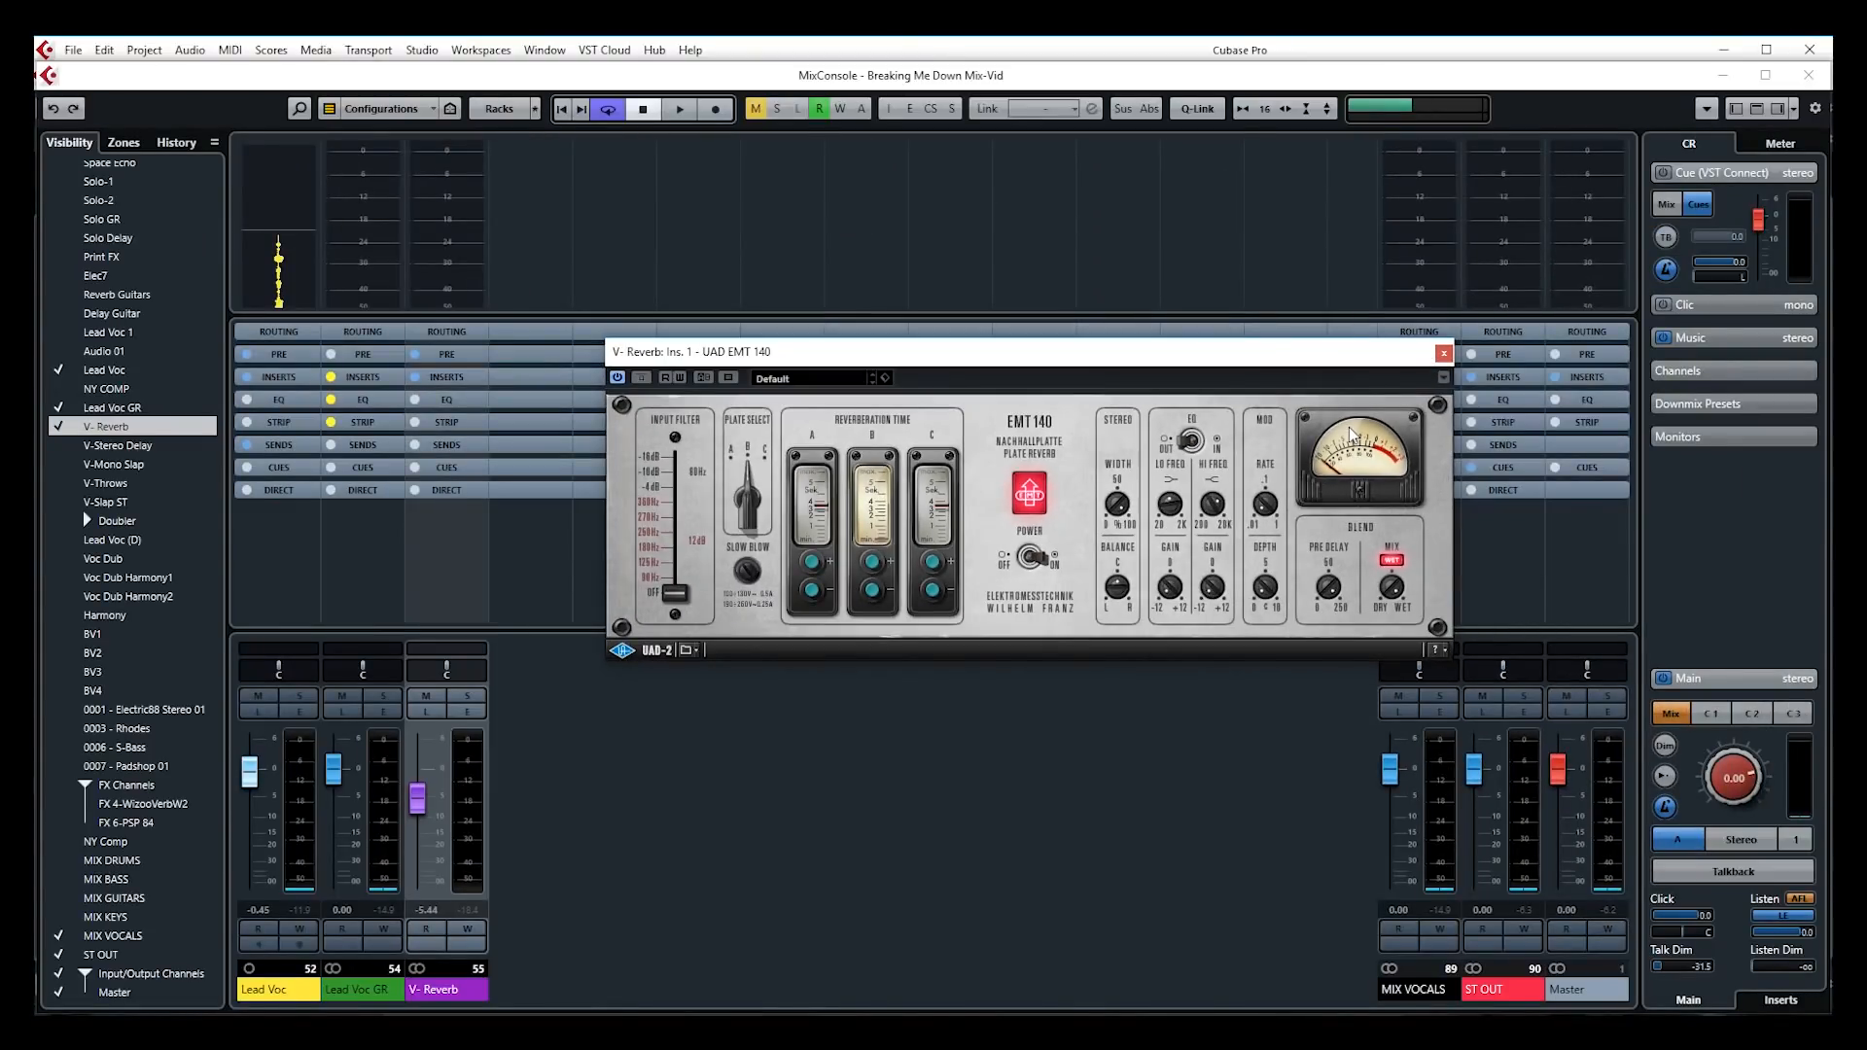
{"action": "left_click", "coordinate": [301, 696]}
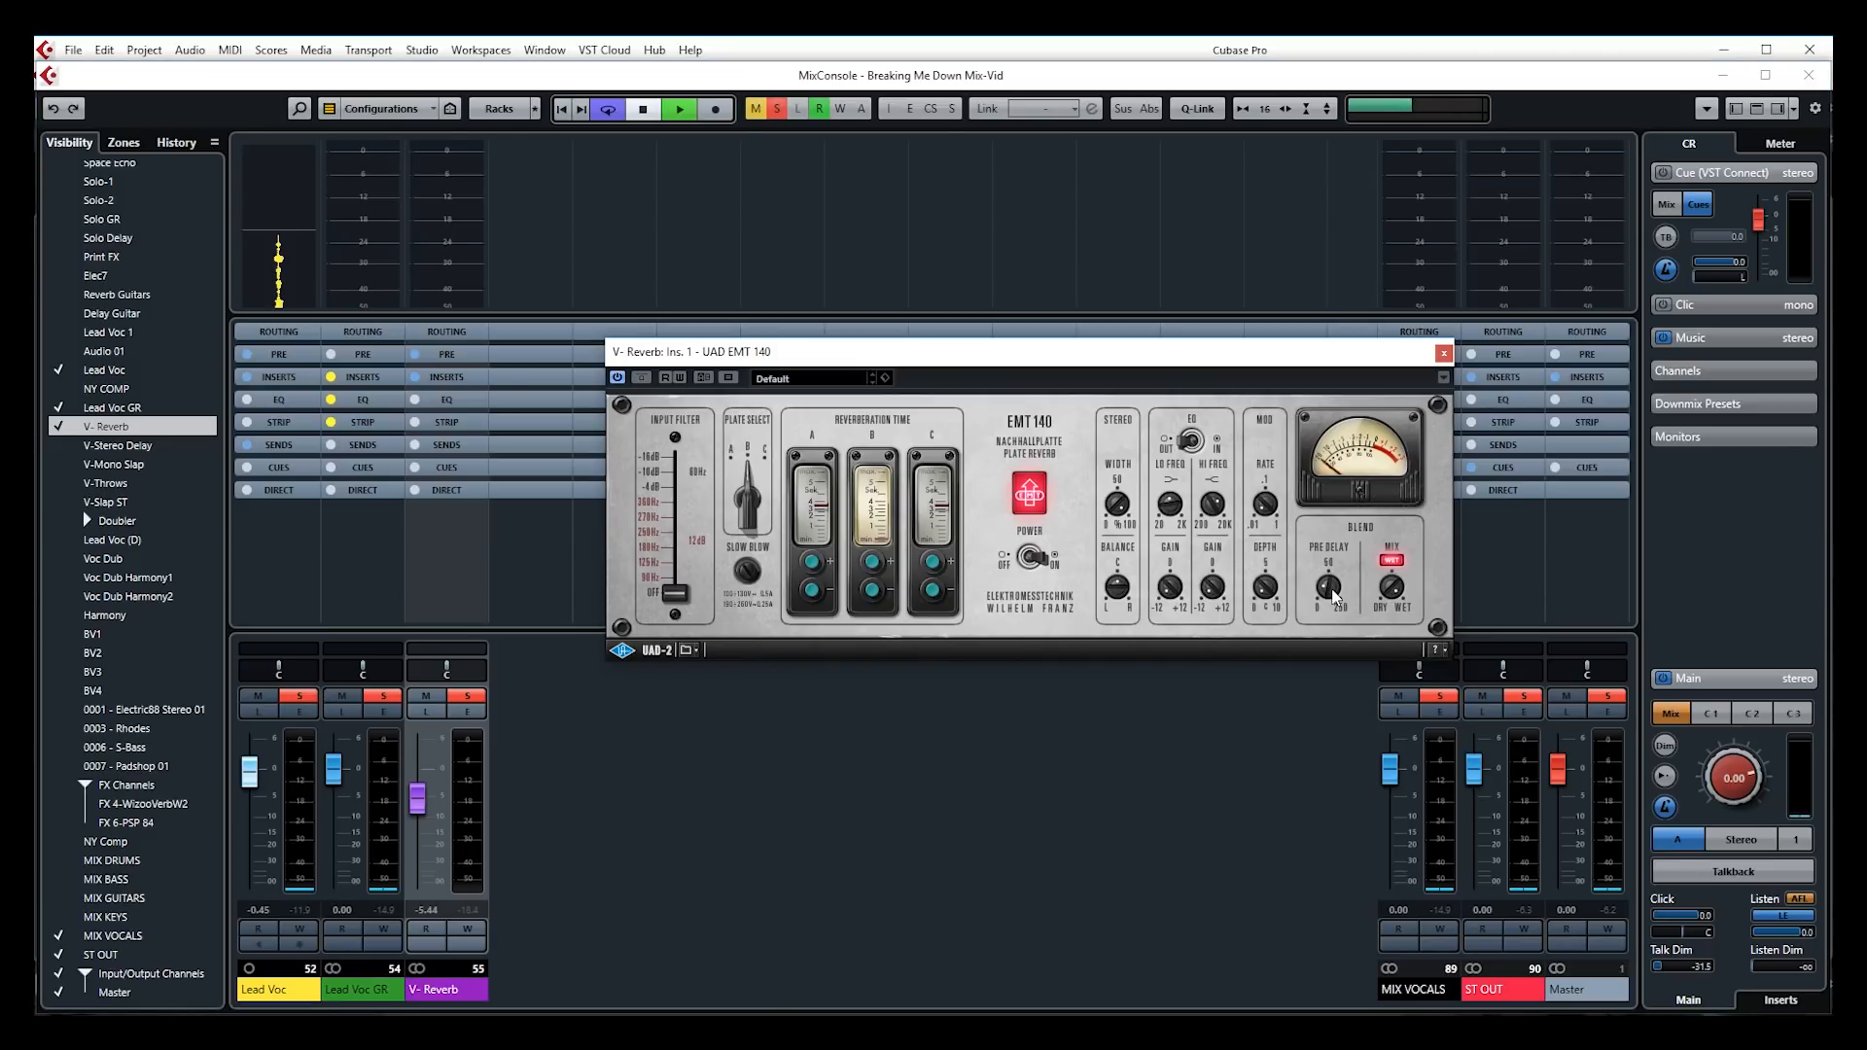
{"action": "key", "text": "space"}
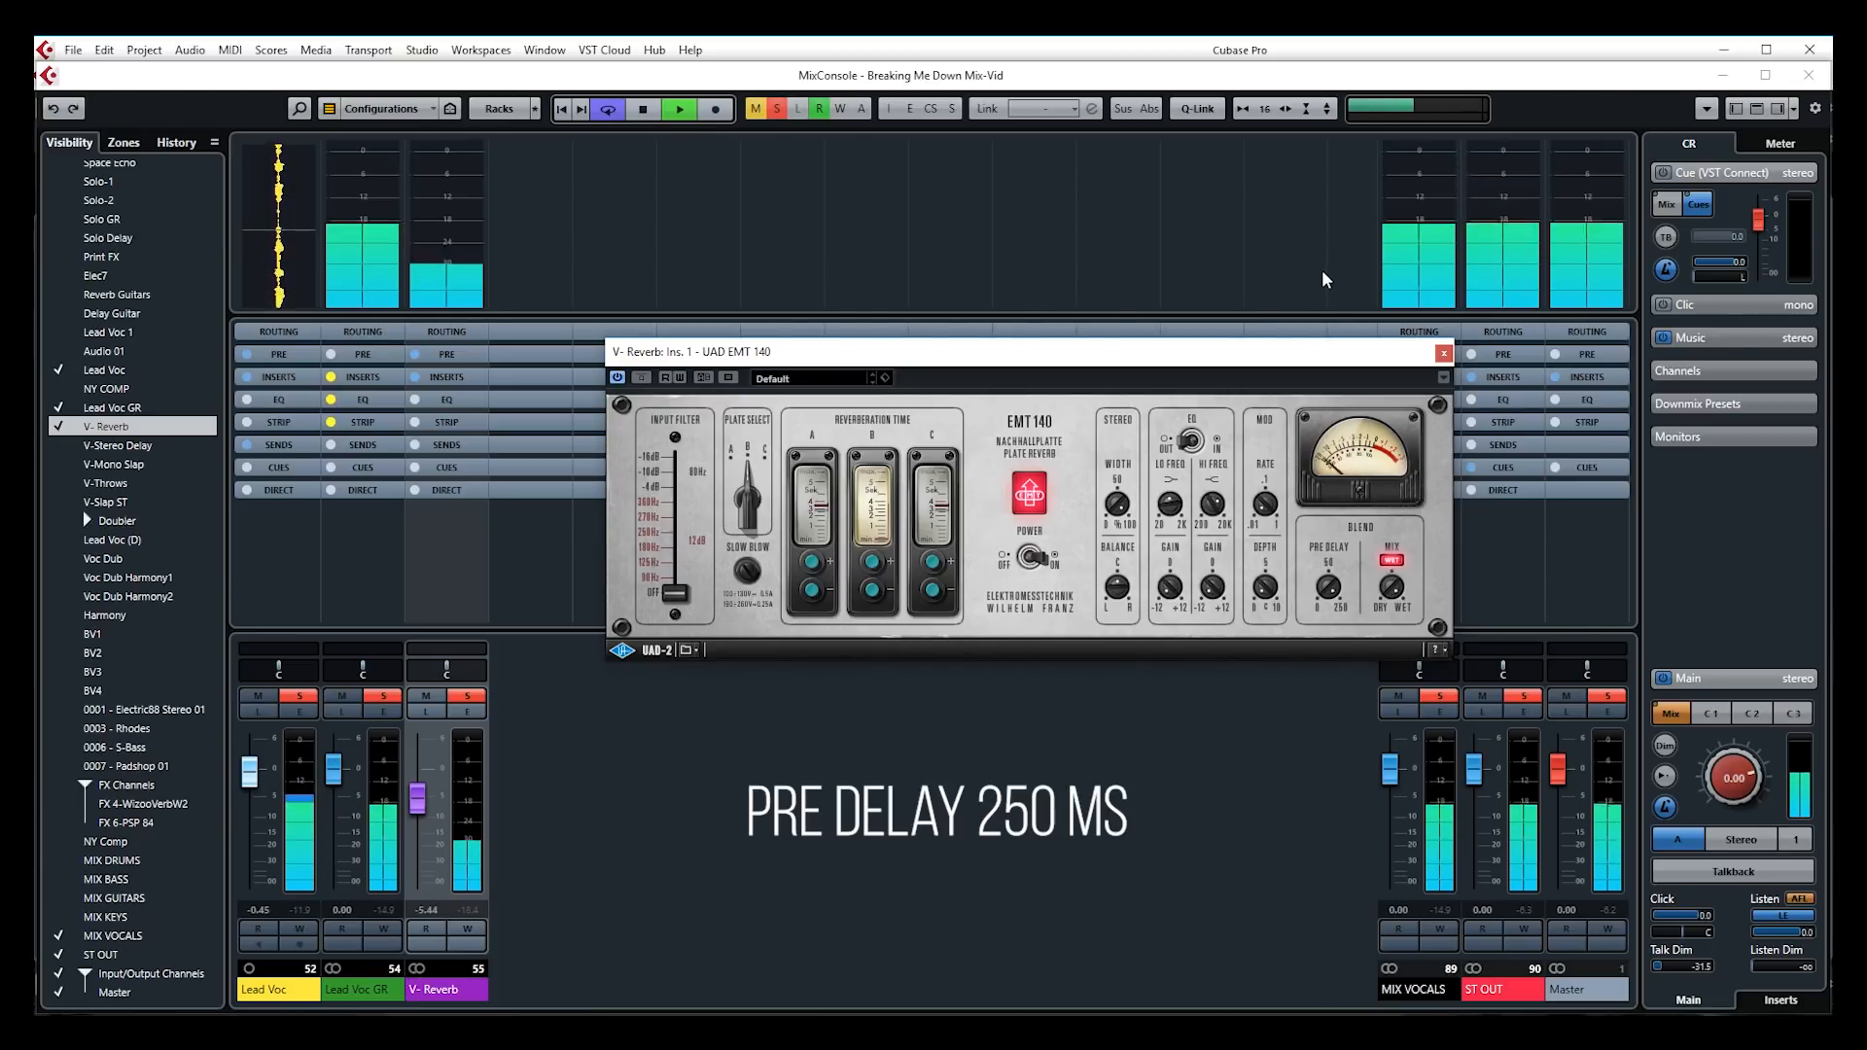
{"action": "key", "text": "space"}
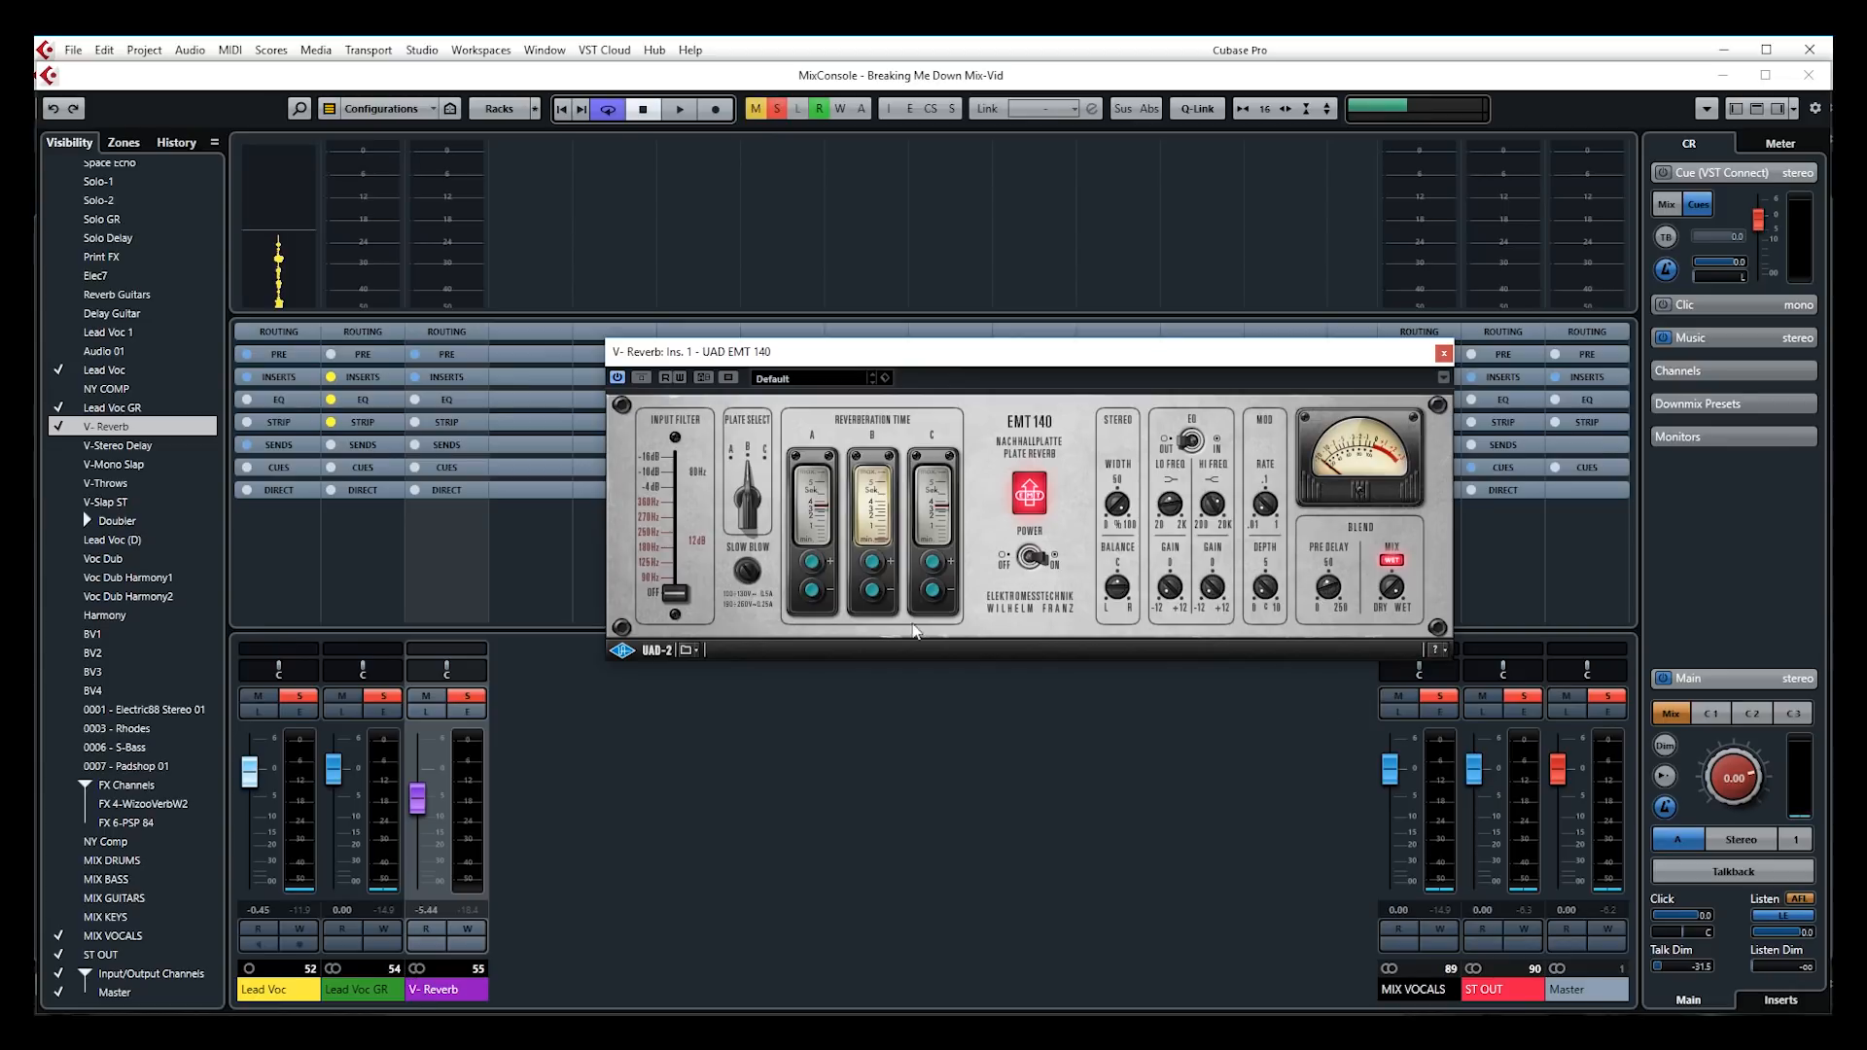
Clear the Lead Voc solo and pull the V-Reverb fader down to about -11 dB
{"action": "left_click", "coordinate": [302, 697]}
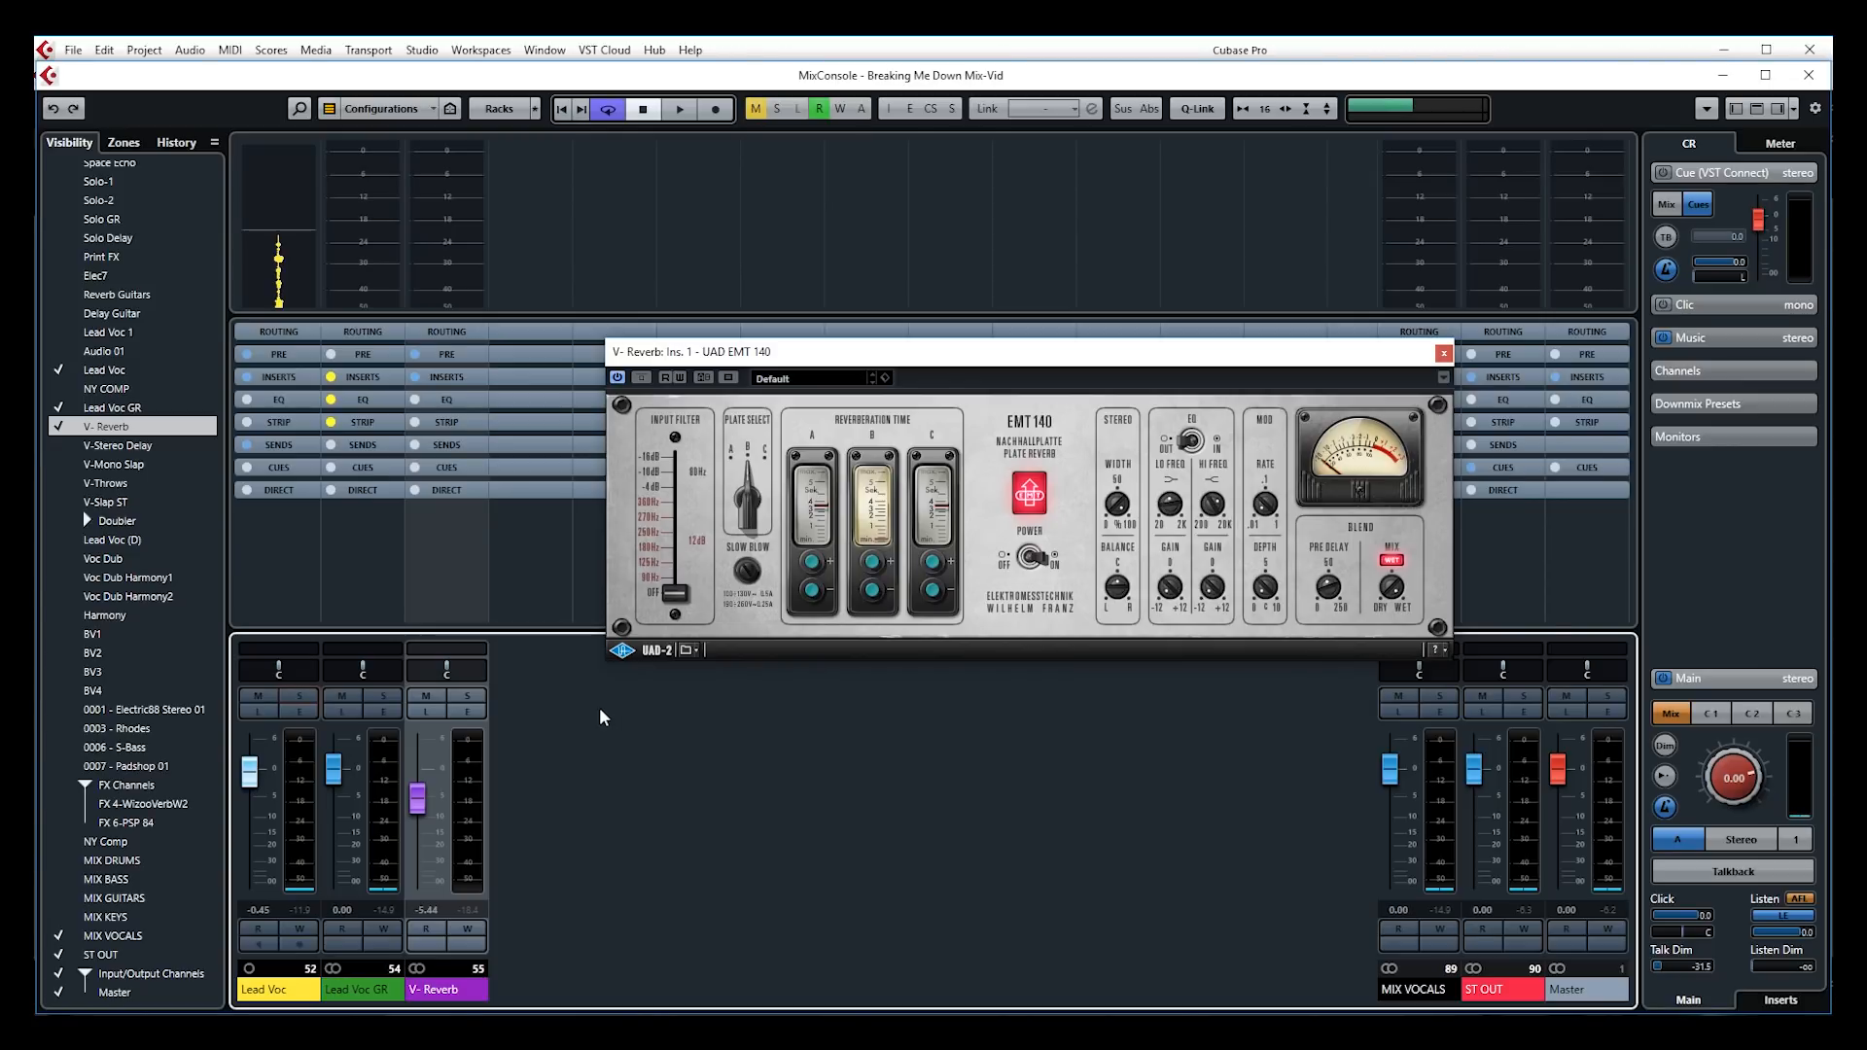
{"action": "key", "text": "space"}
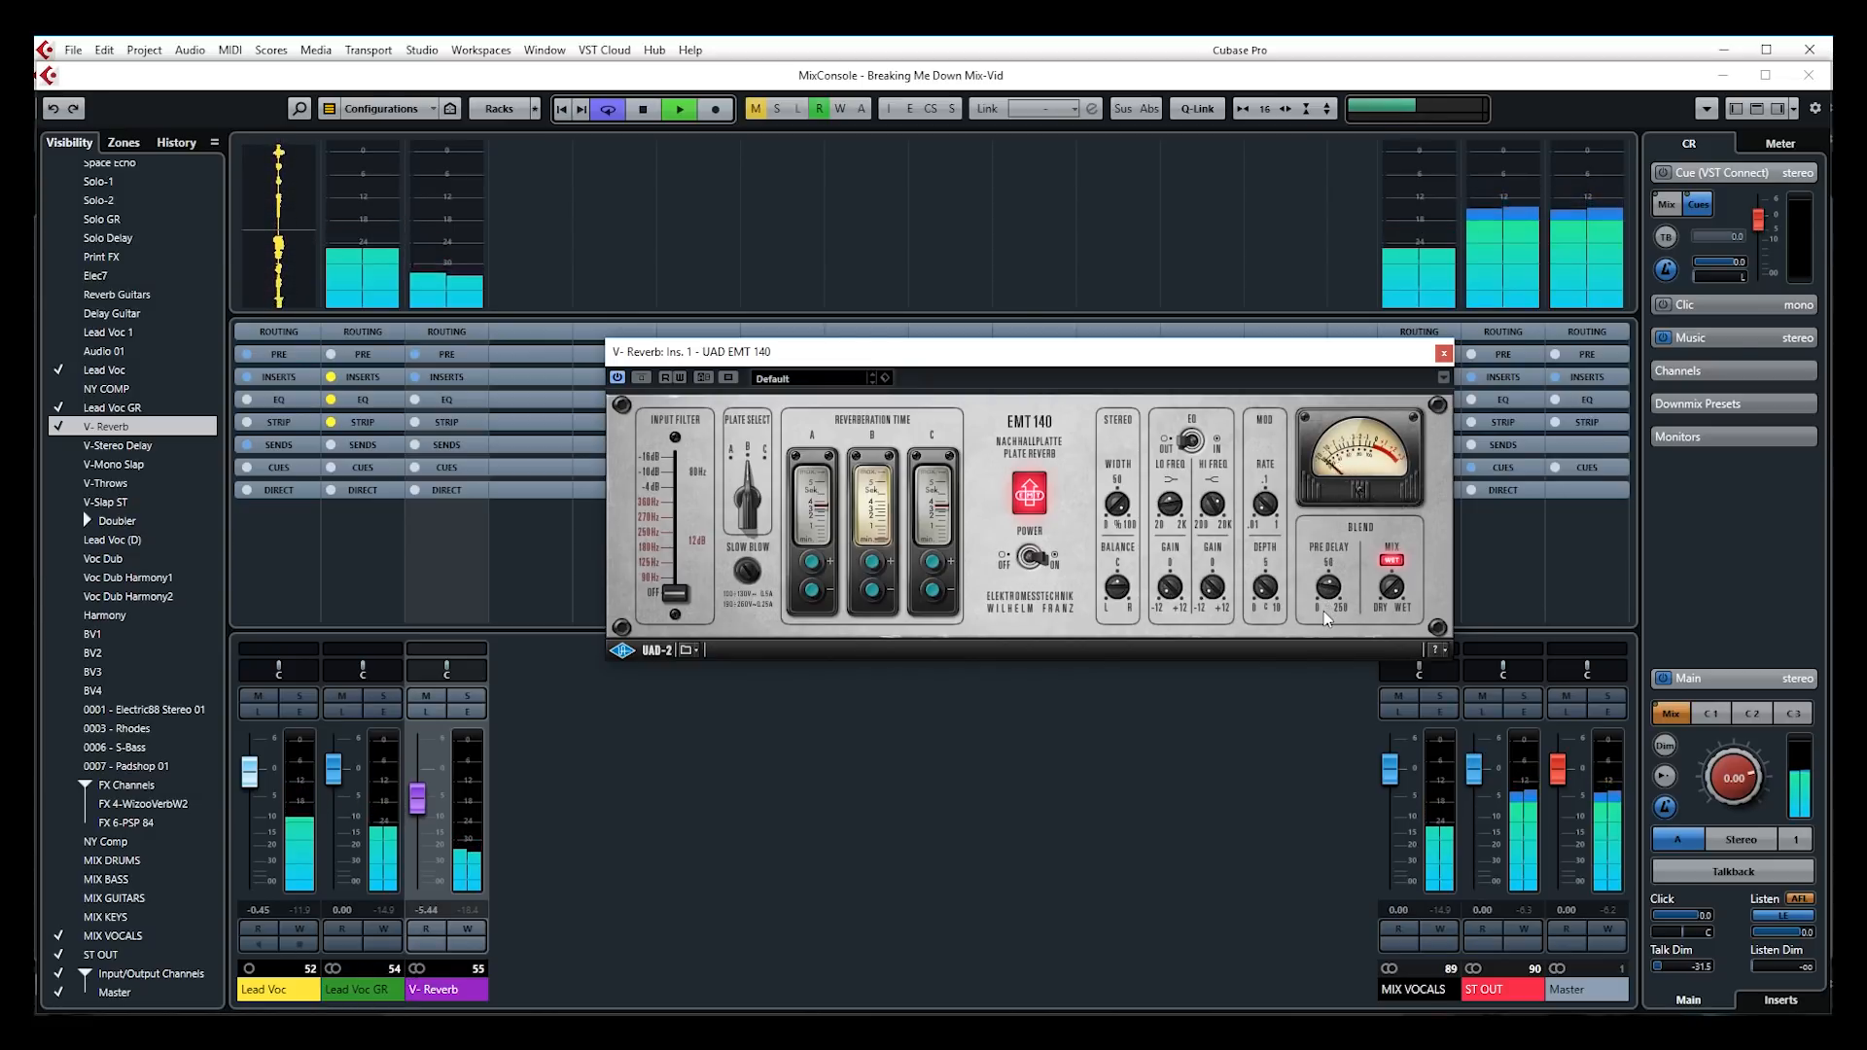
{"action": "left_click_drag", "start_coordinate": [424, 794], "coordinate": [423, 825]}
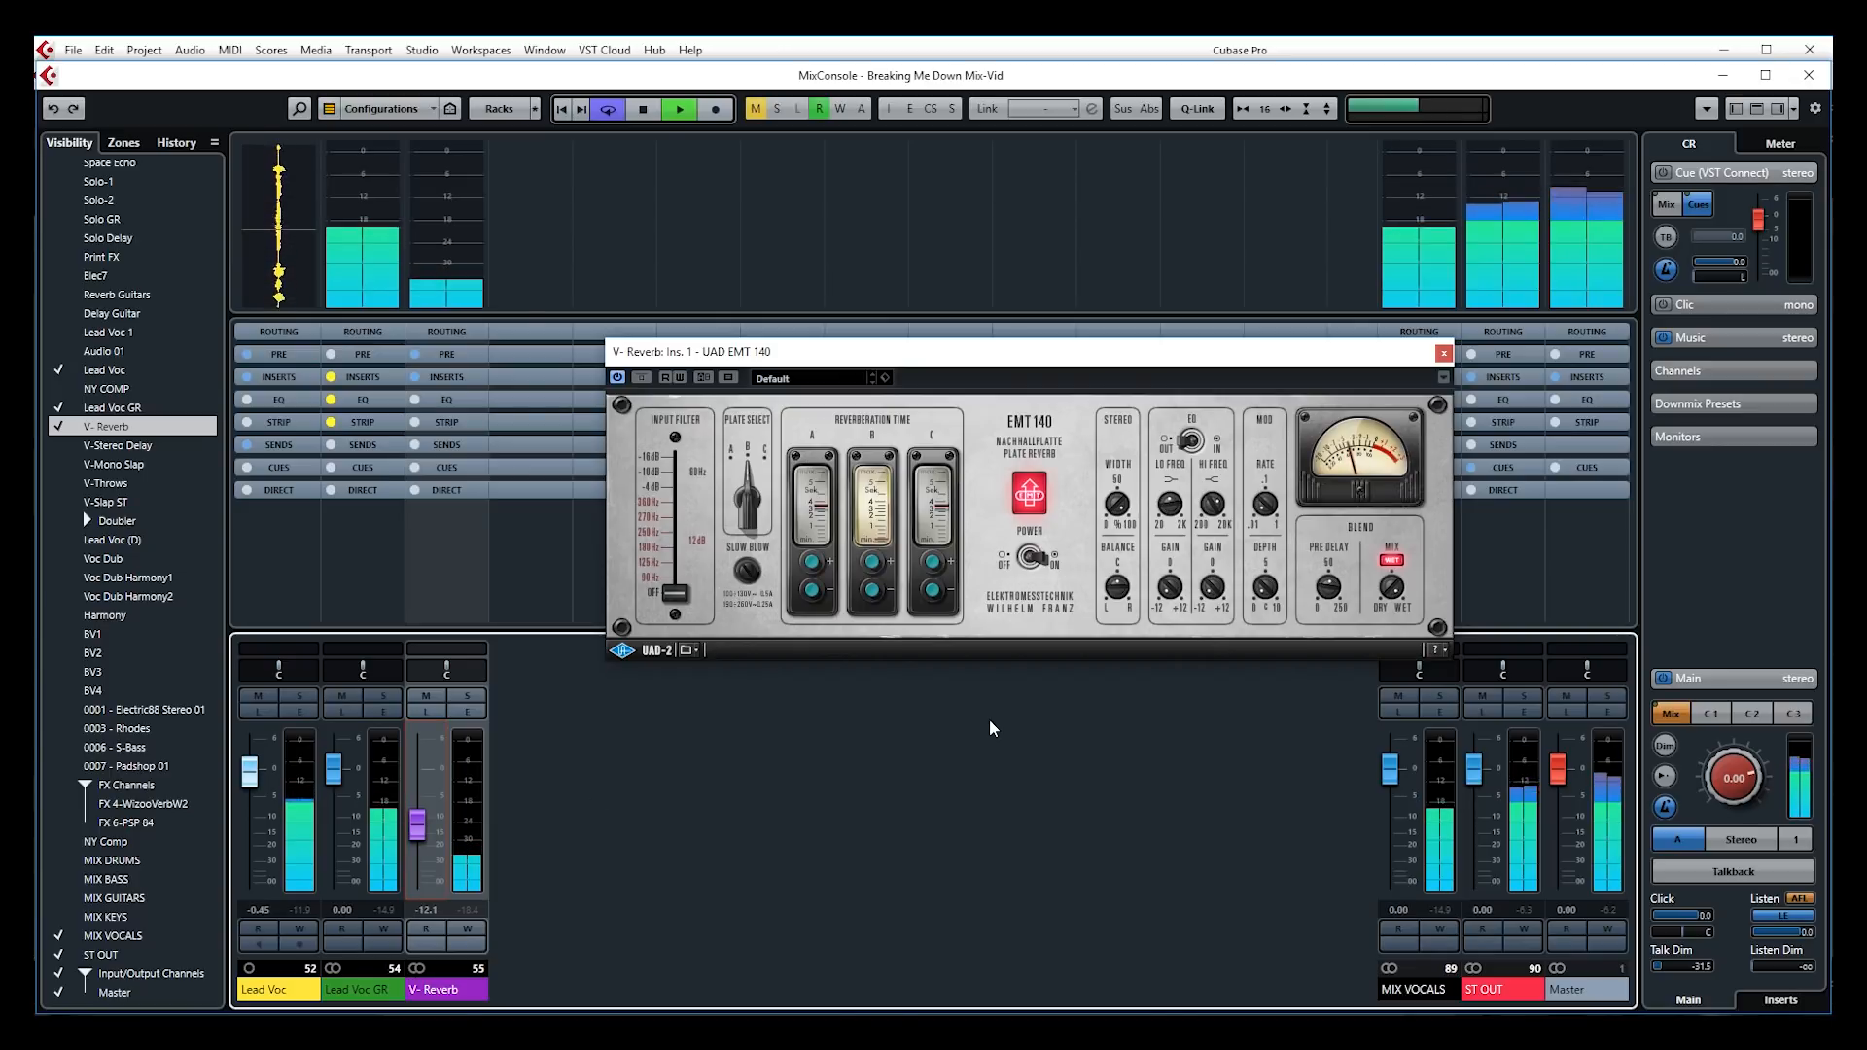
{"action": "key", "text": "space"}
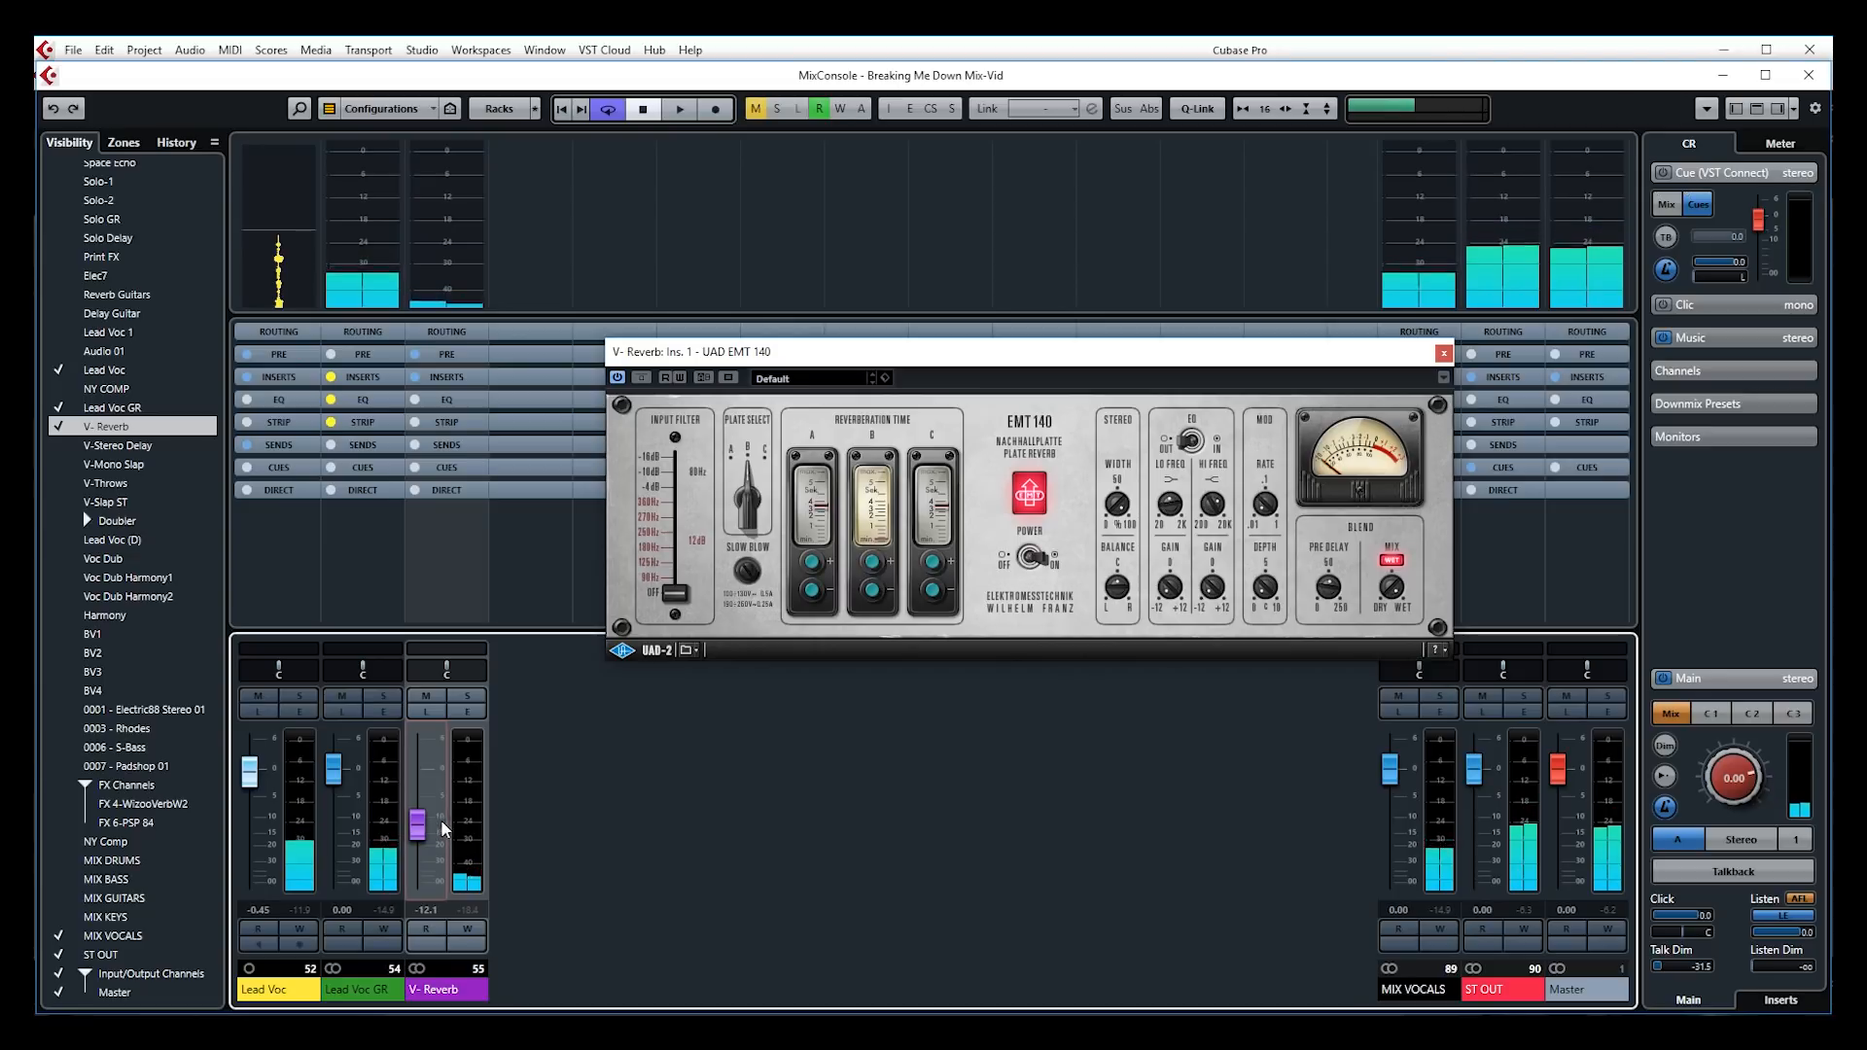
{"action": "left_click_drag", "start_coordinate": [418, 820], "coordinate": [420, 824]}
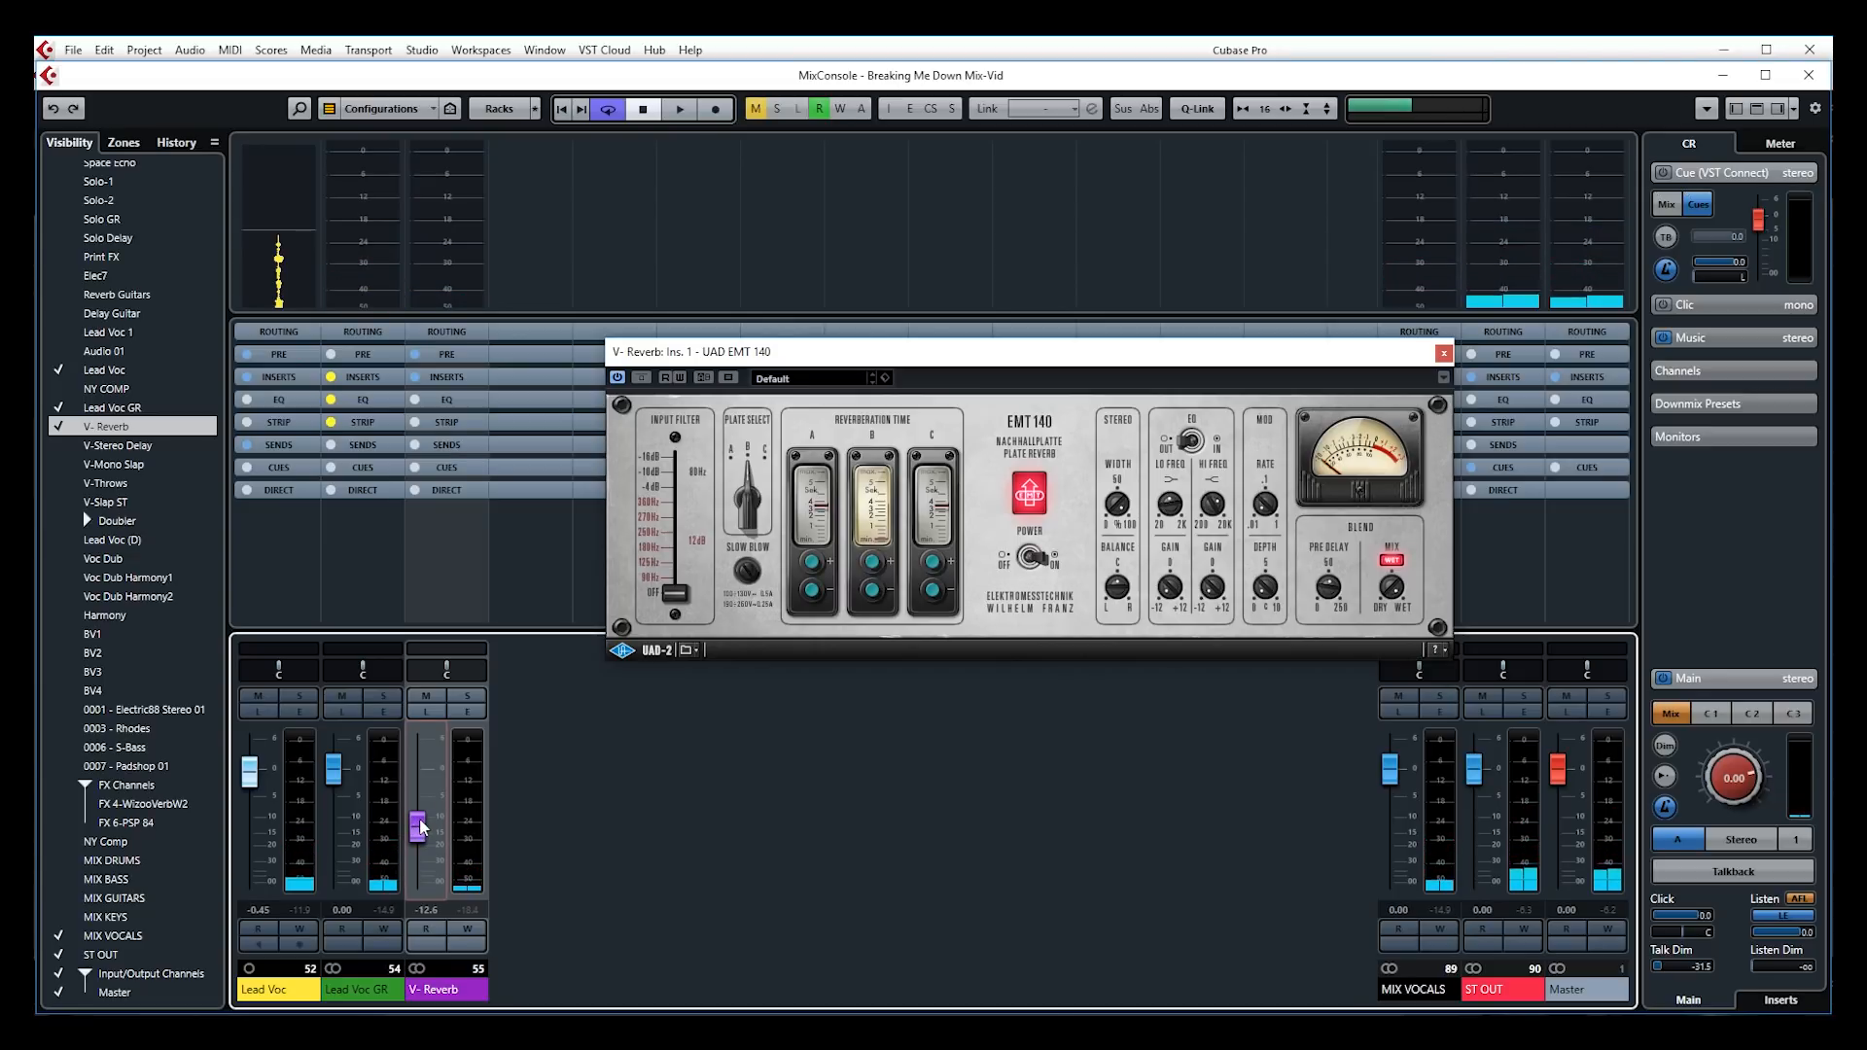
During playback, mute and unmute V-Reverb twice to compare the vocal with and without reverb
{"action": "key", "text": "space"}
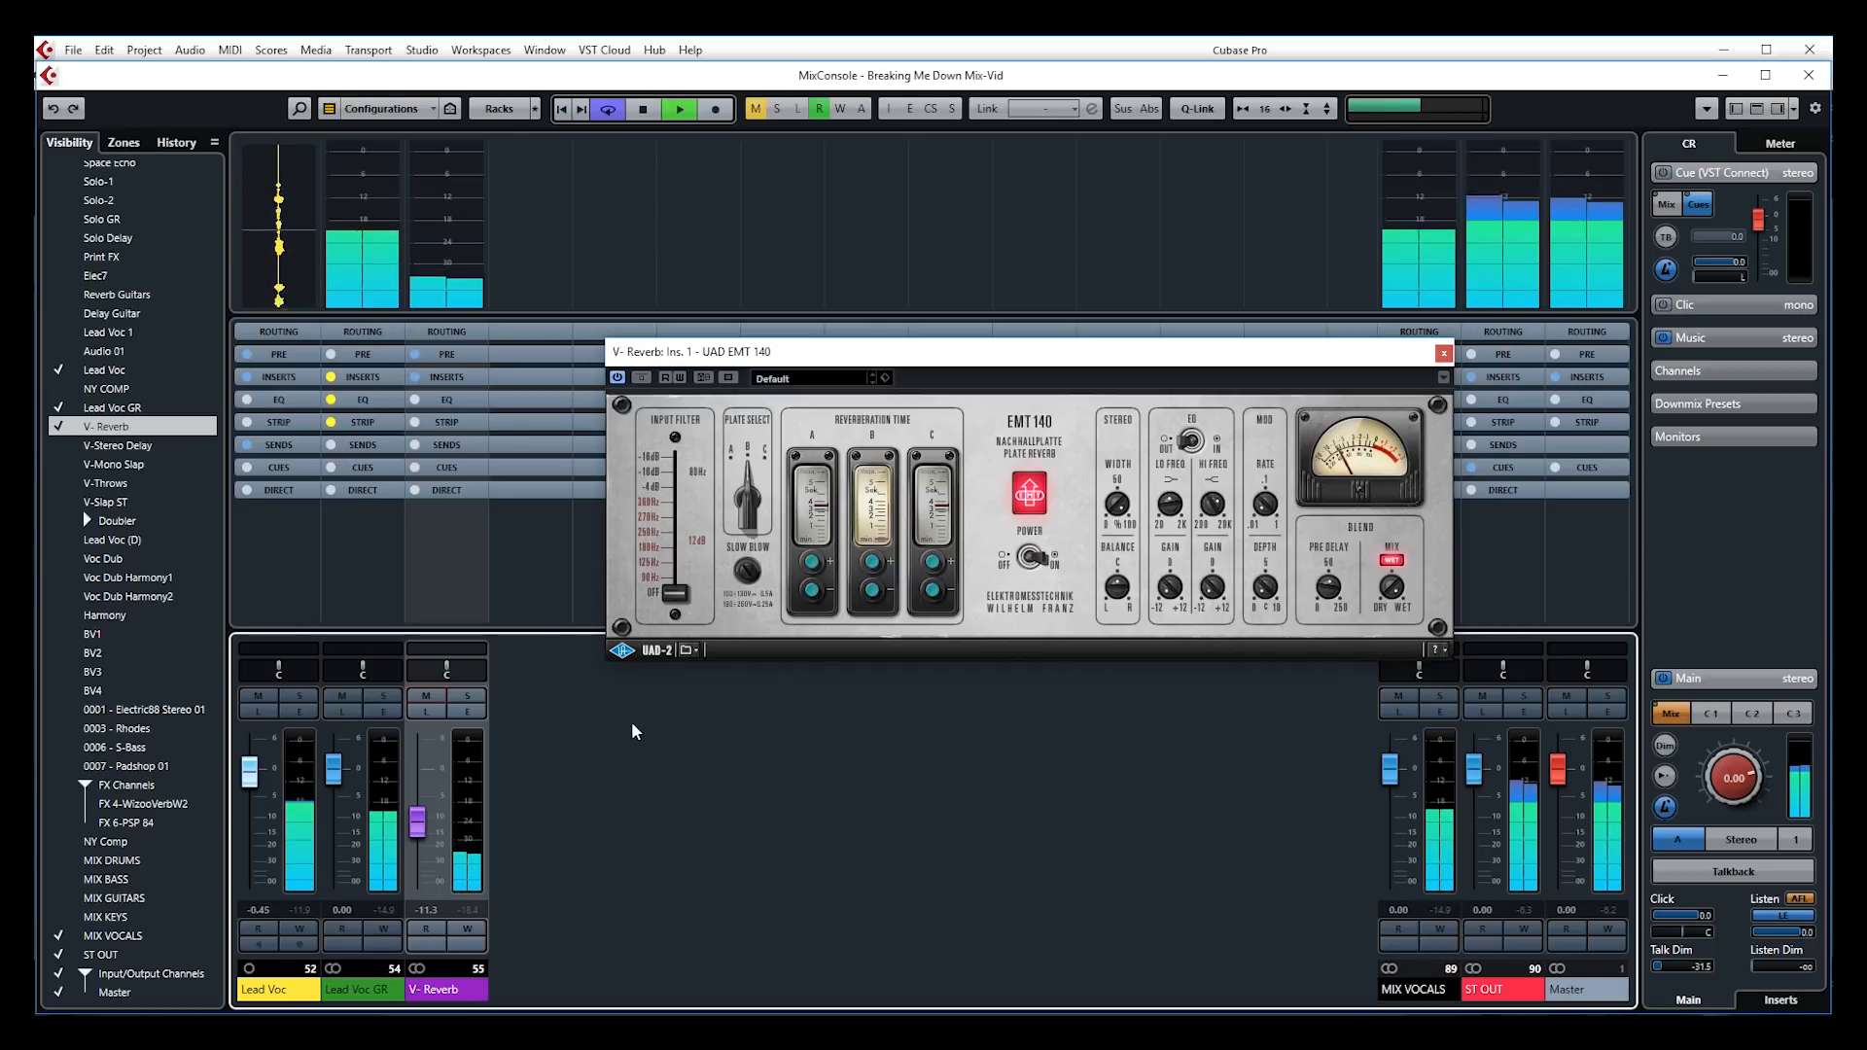
{"action": "left_click", "coordinate": [426, 696]}
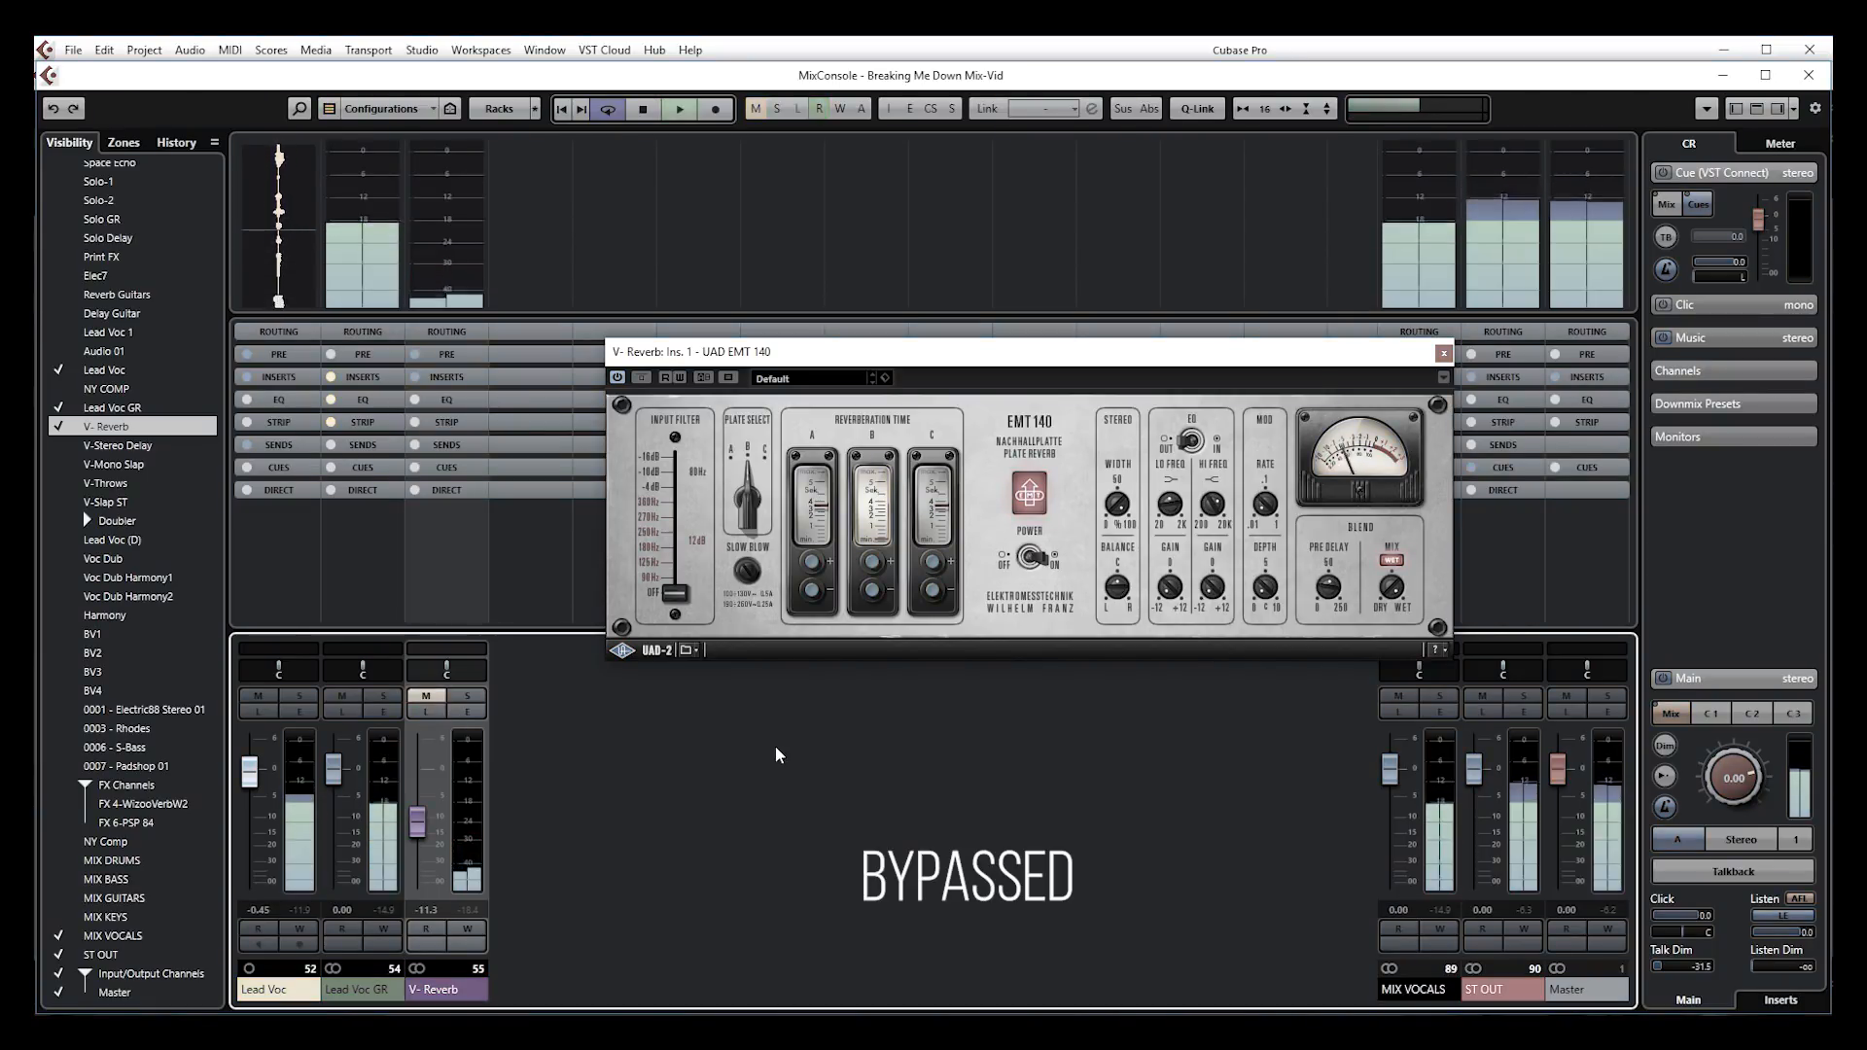
{"action": "left_click", "coordinate": [426, 696]}
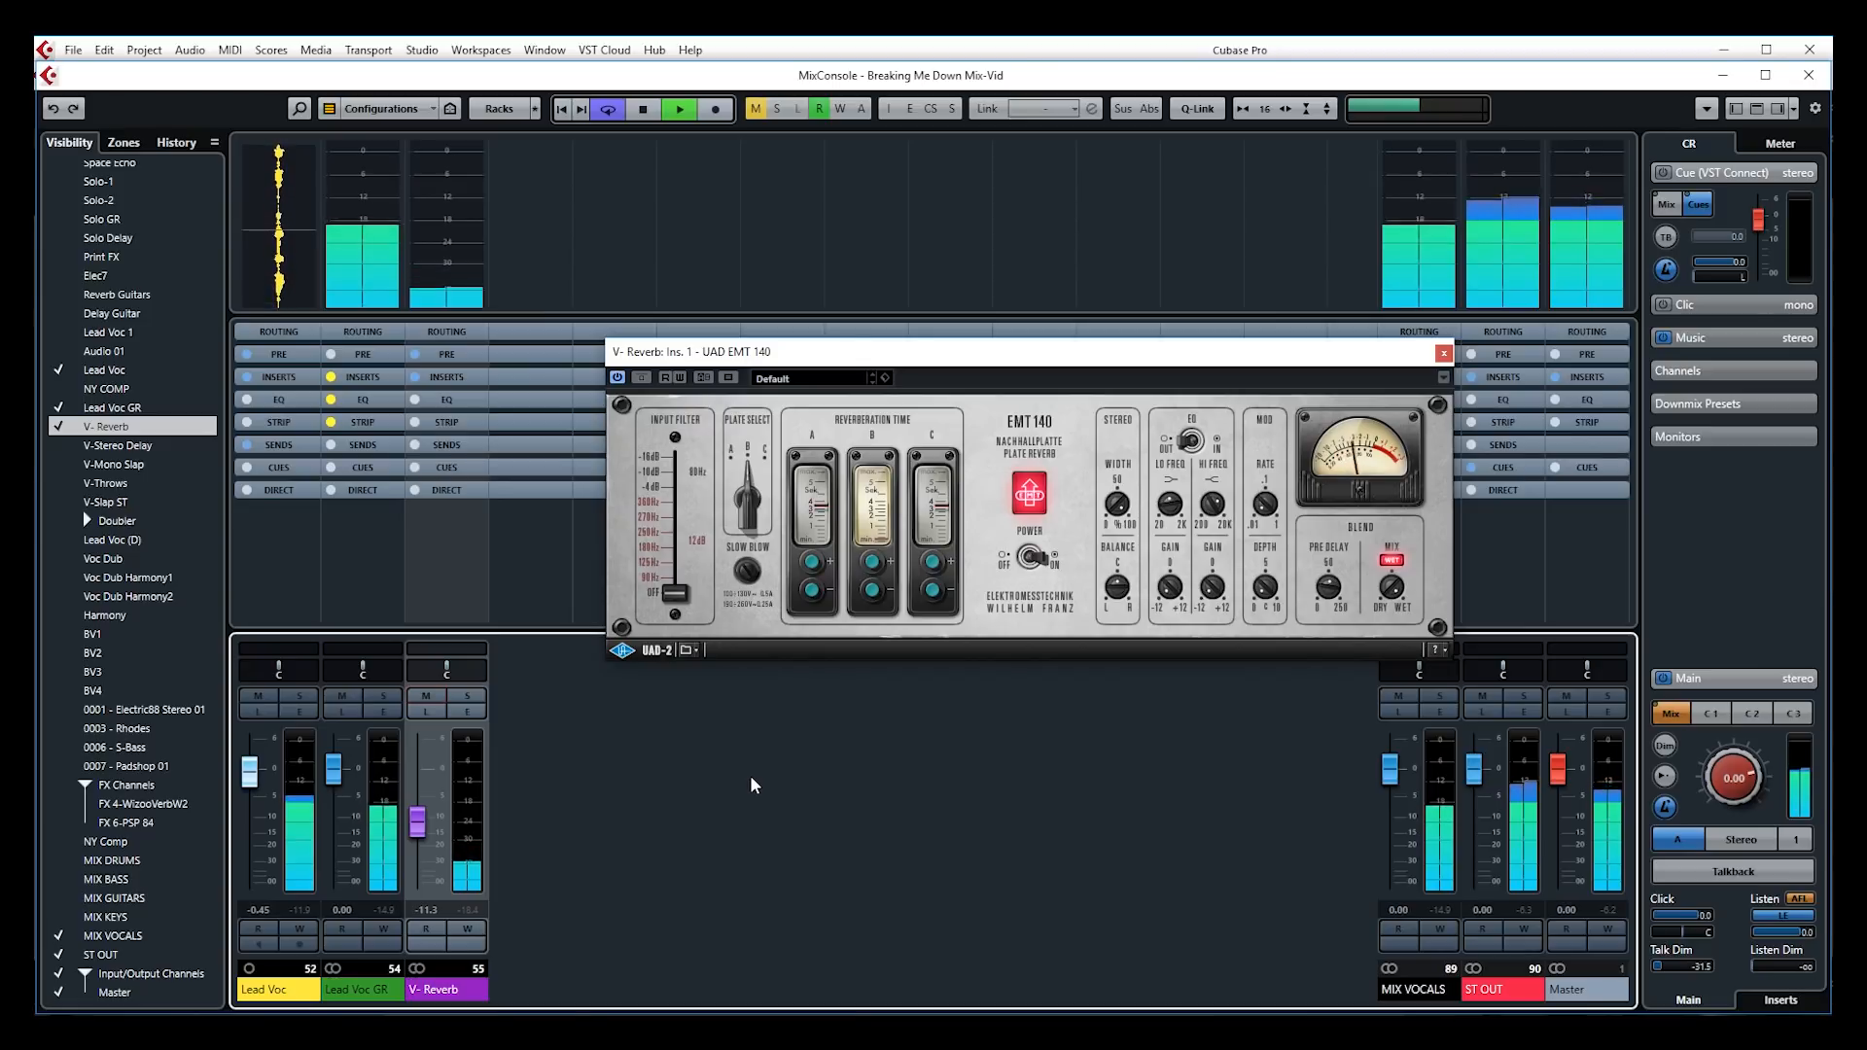
{"action": "left_click", "coordinate": [424, 696]}
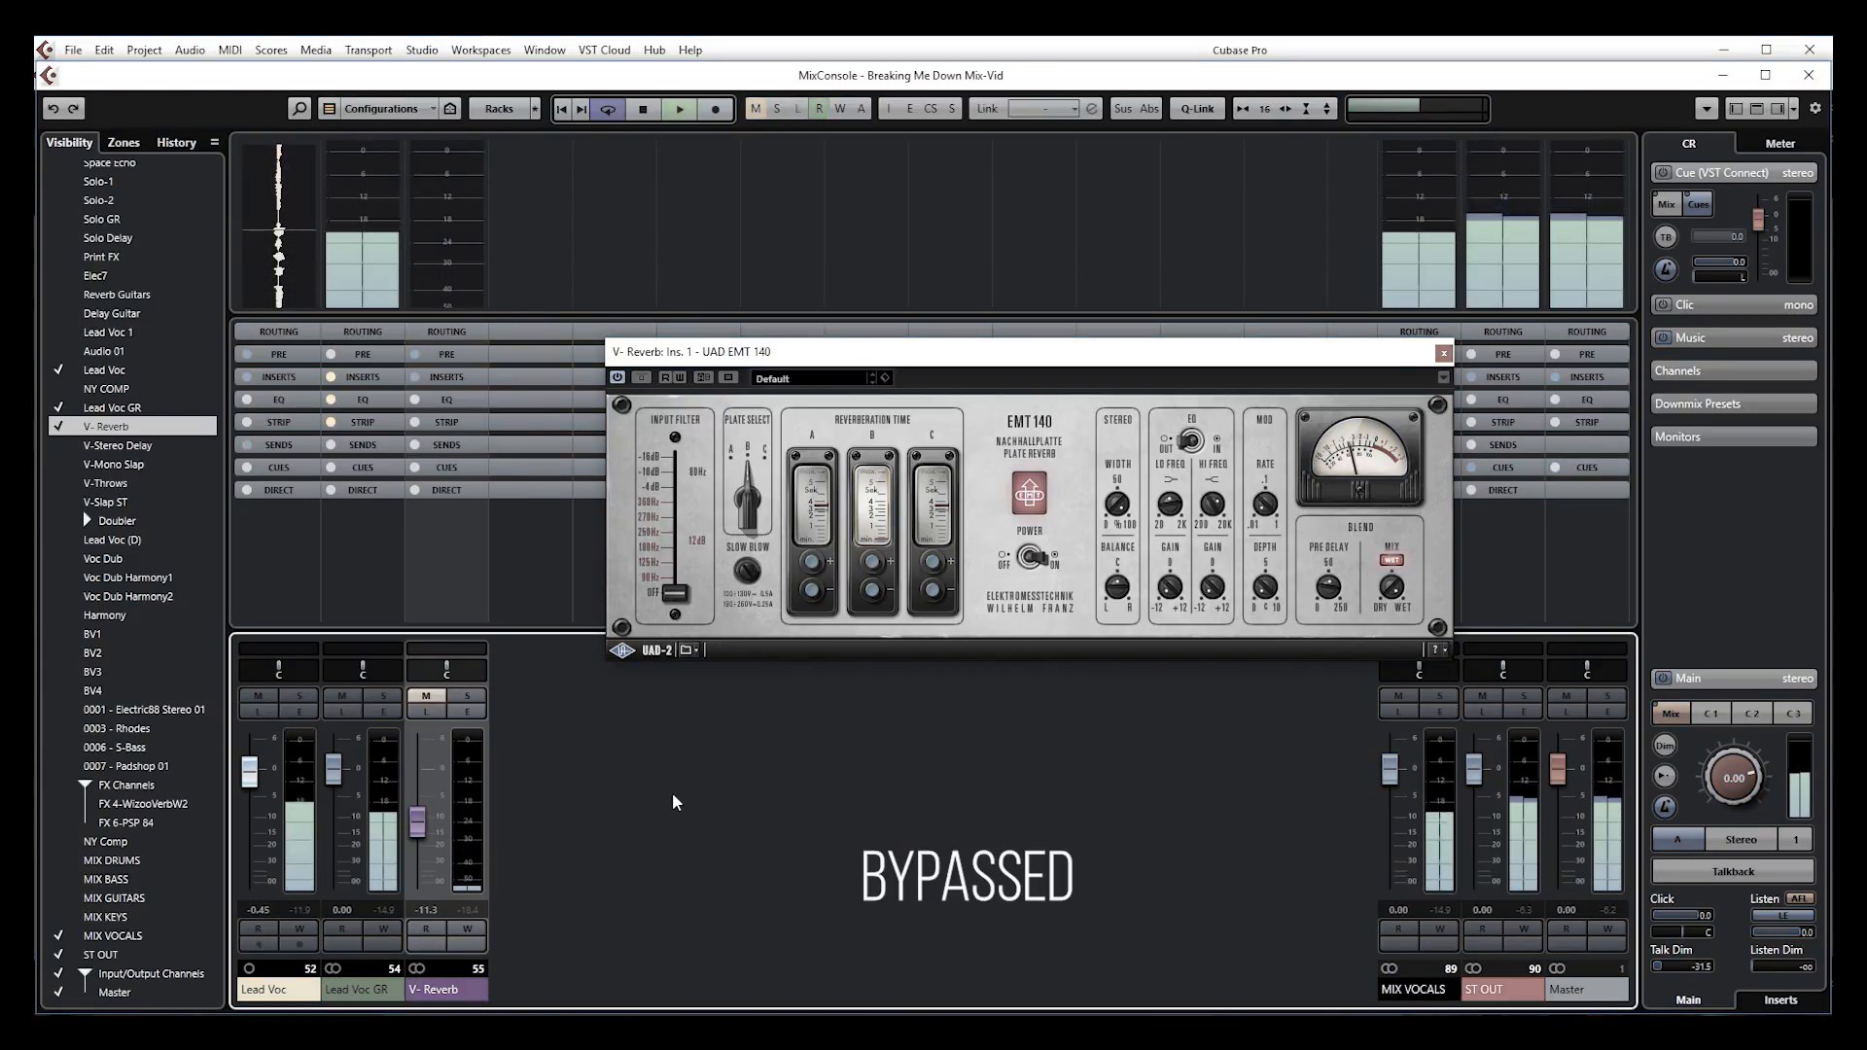
{"action": "left_click", "coordinate": [431, 697]}
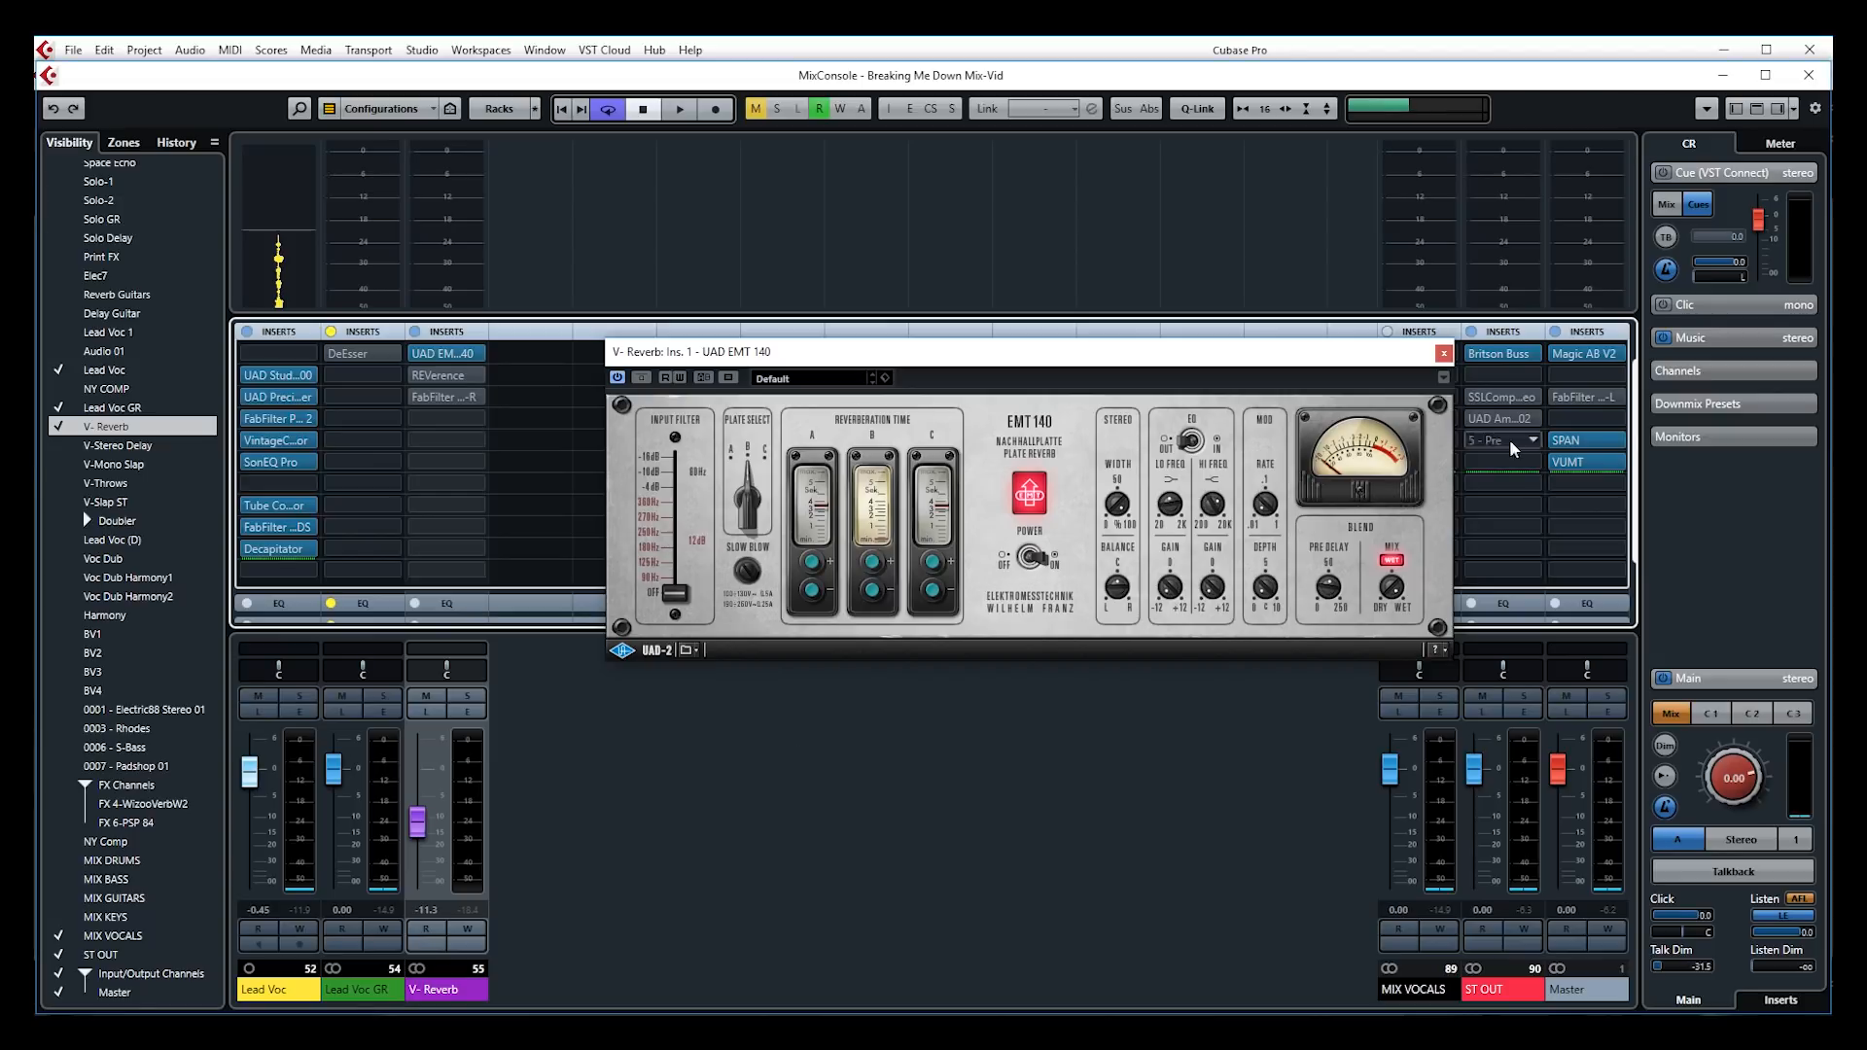
Bypass the EMT 140 insert and open V-Reverb's REVerence, which shows its LA Studio preset
{"action": "left_click", "coordinate": [417, 353]}
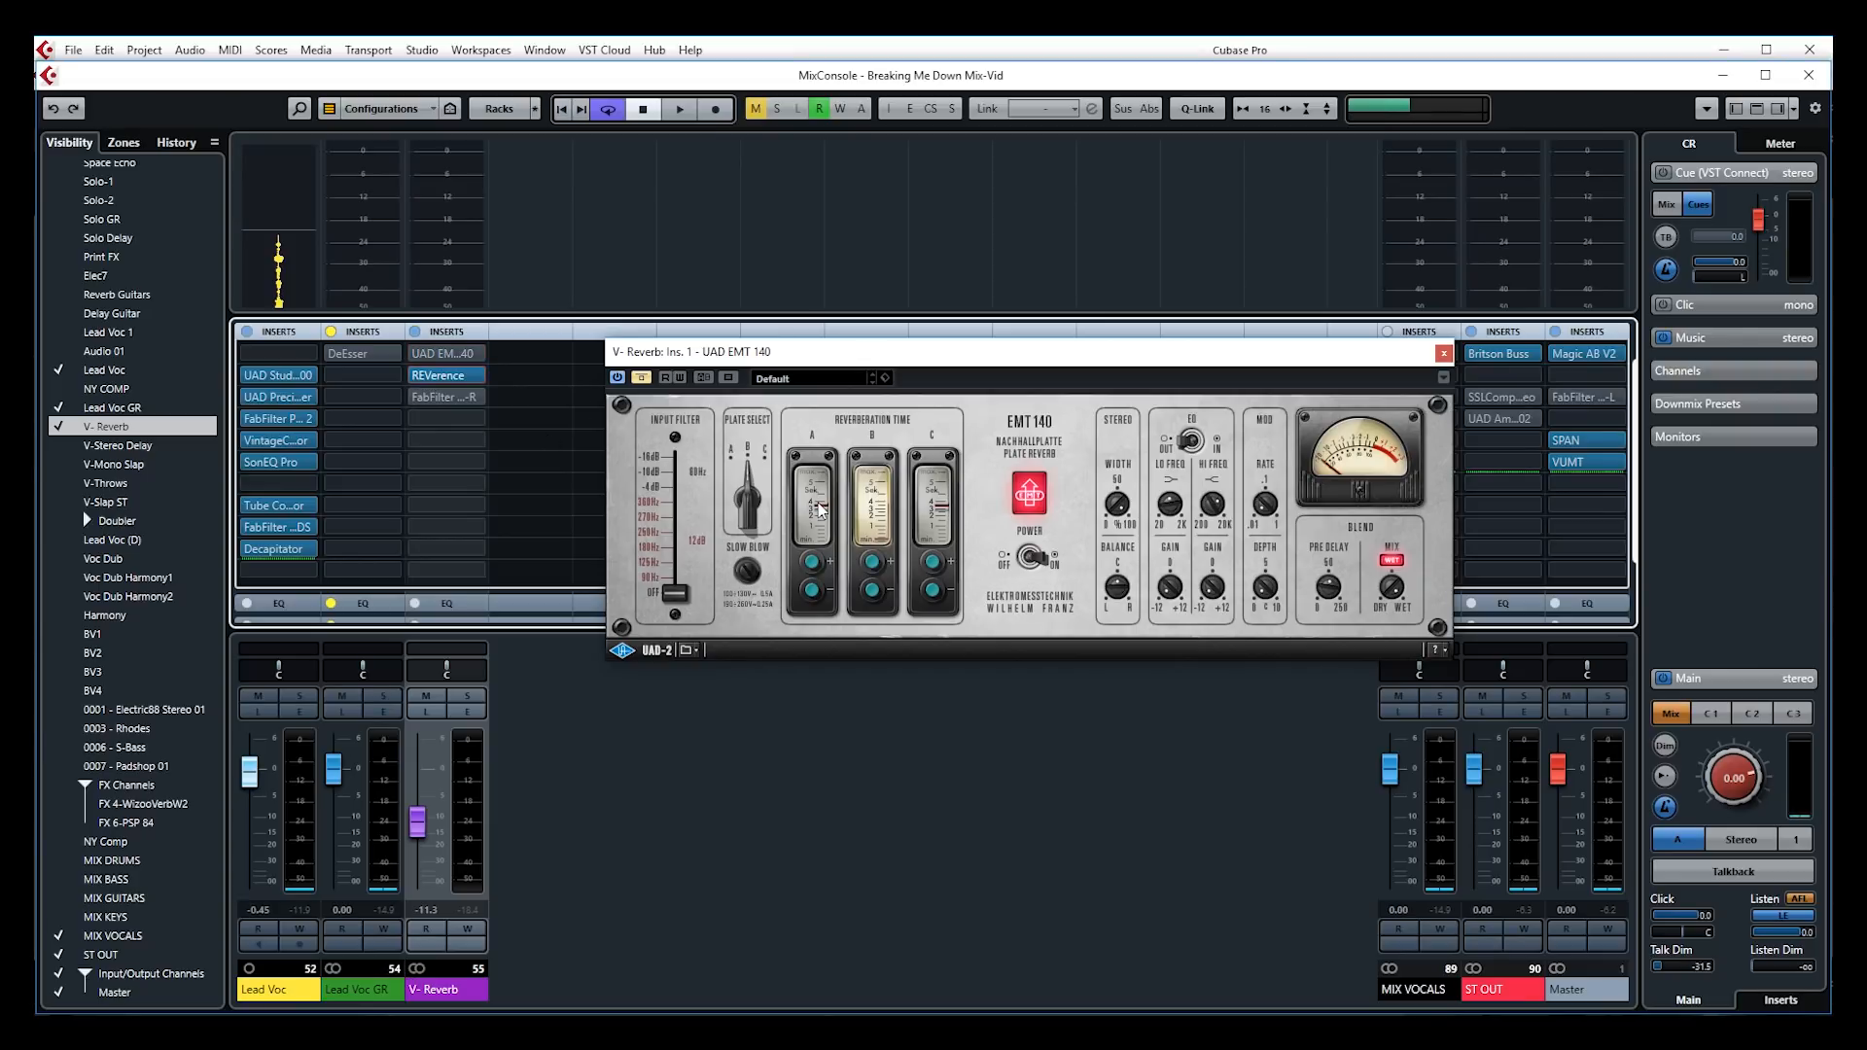
{"action": "left_click", "coordinate": [442, 376]}
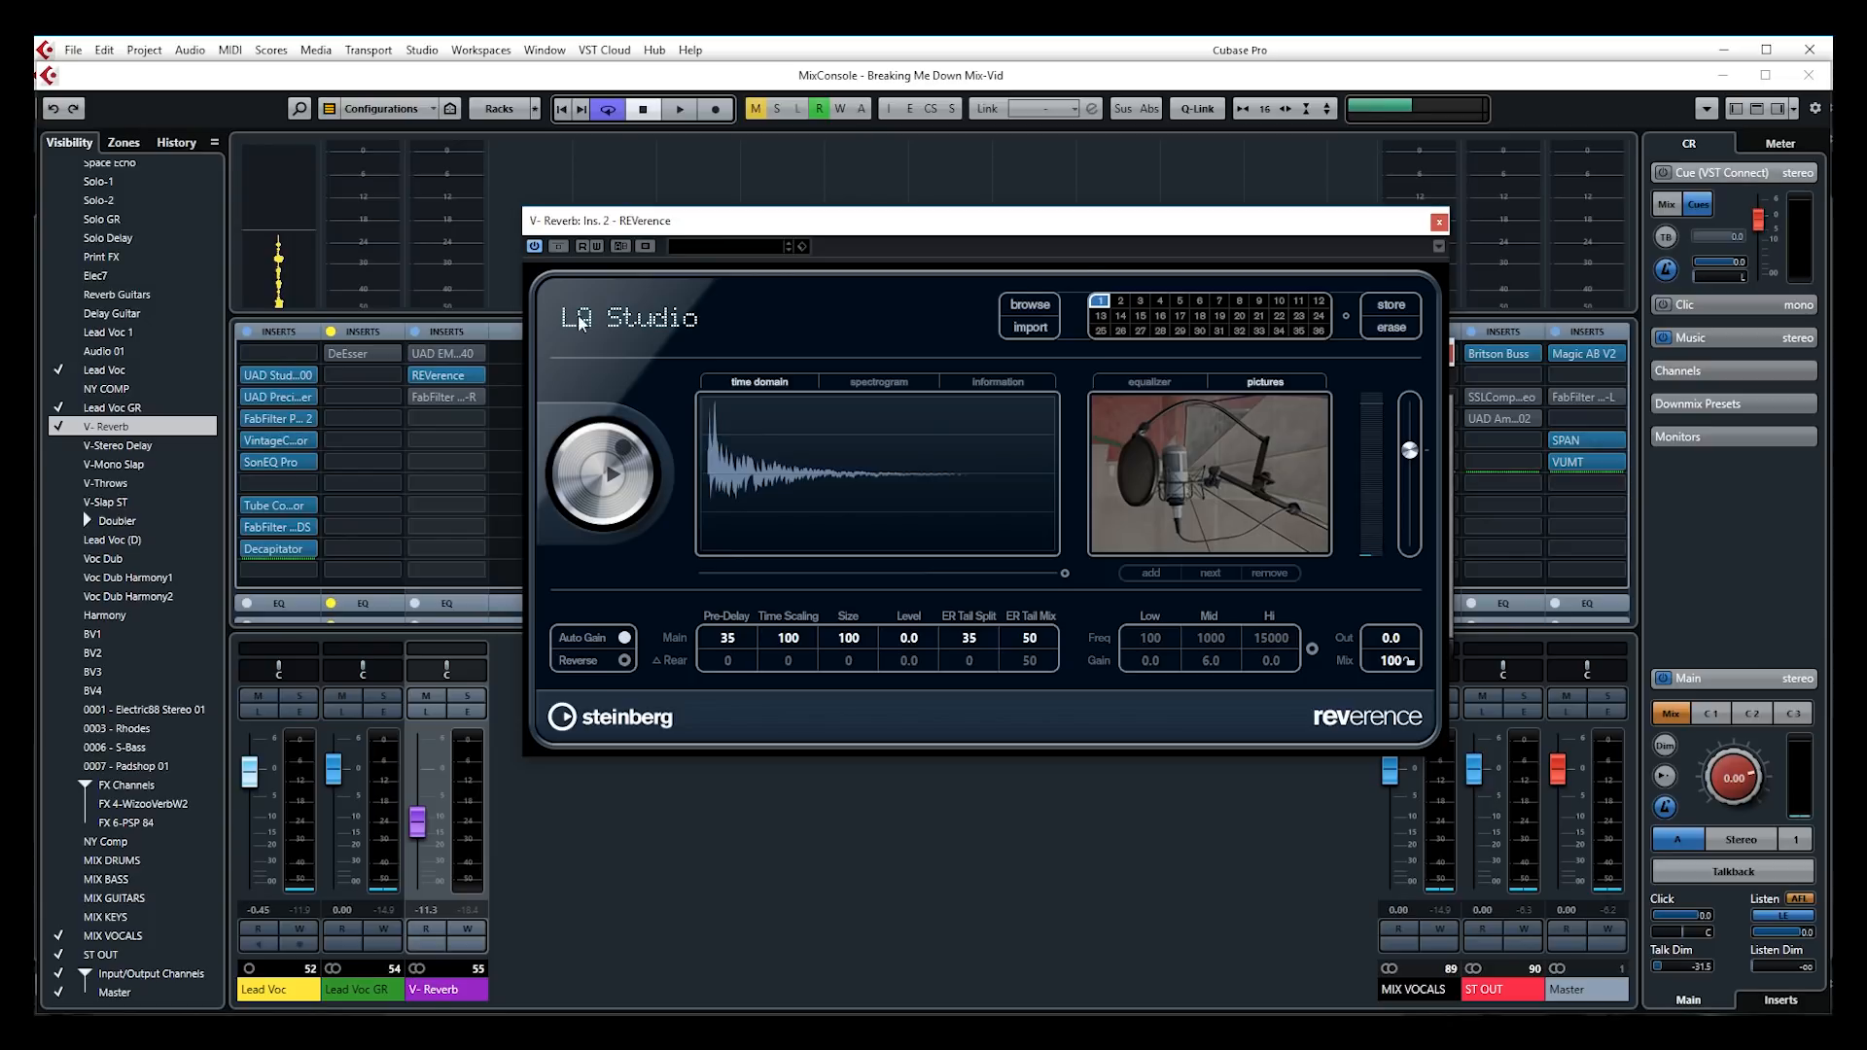
Browse REVerence's preset list, keep LA Studio loaded, and close the REVerence editor
{"action": "left_click", "coordinate": [1030, 308]}
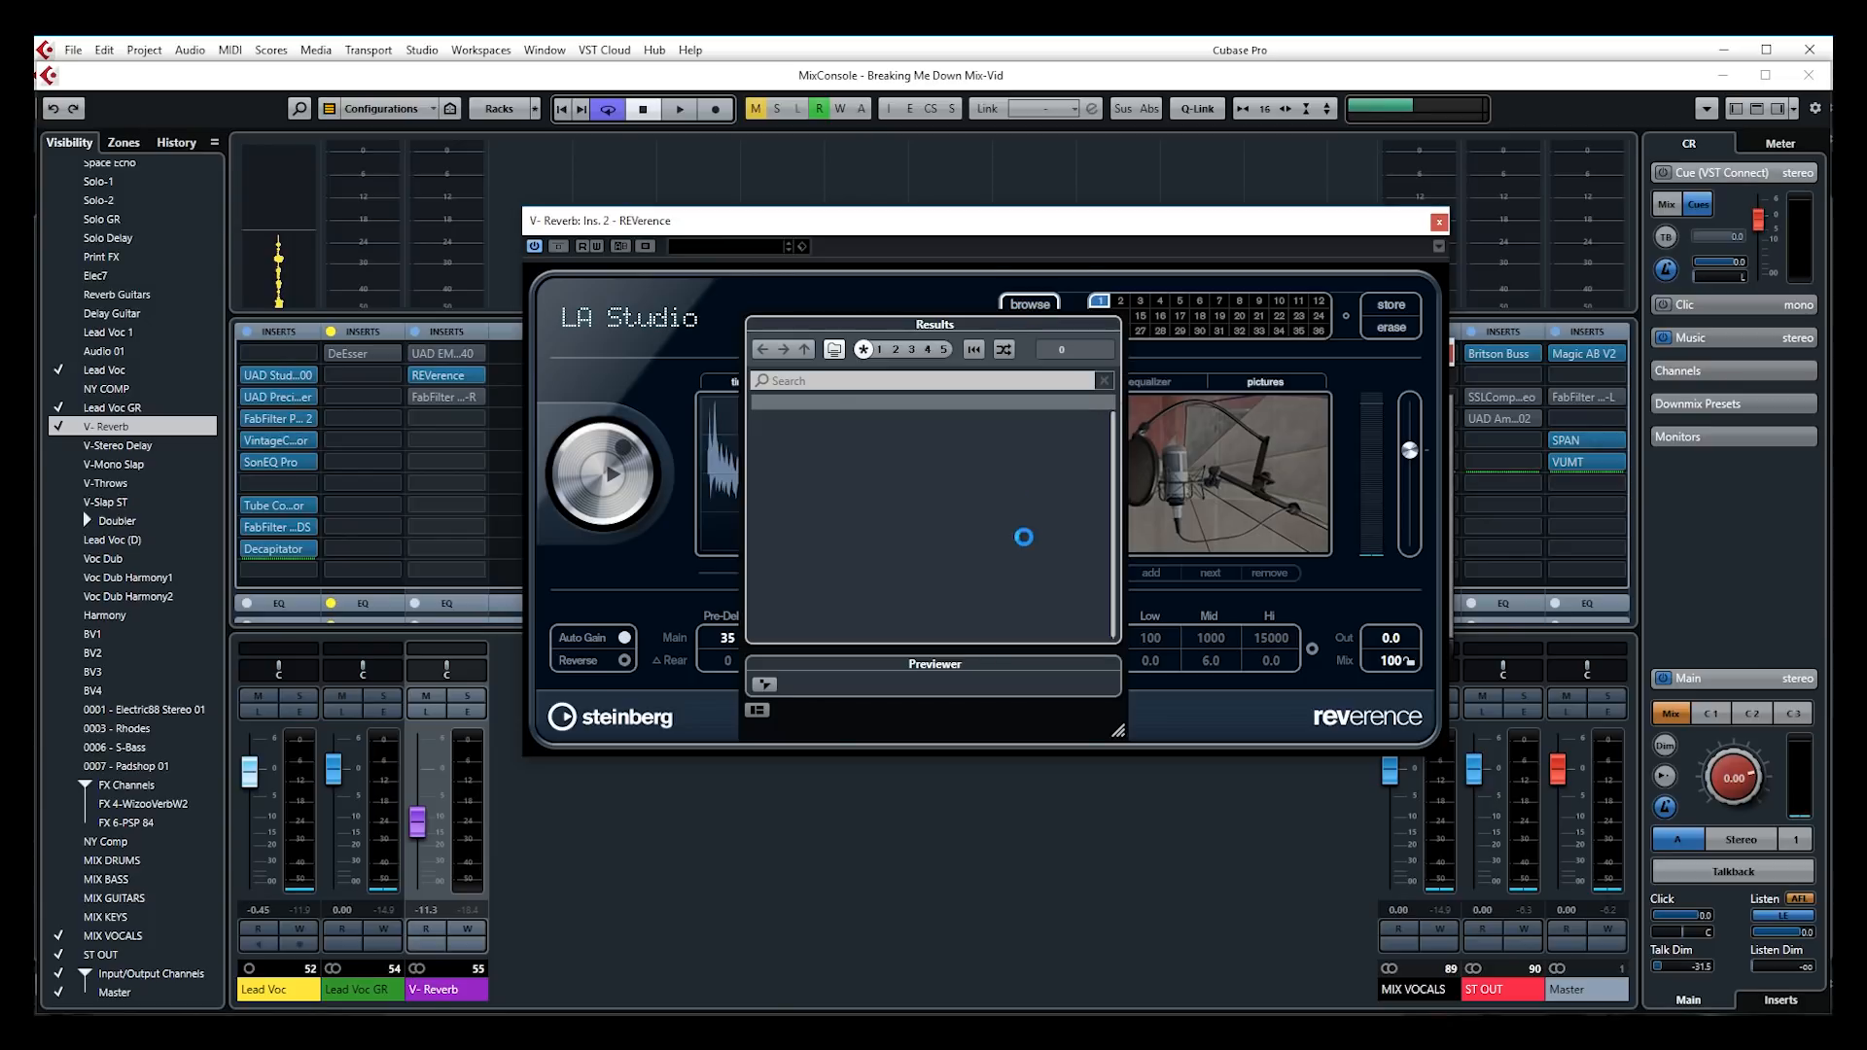
{"action": "scroll", "coordinate": [1047, 561], "scroll_direction": "up", "scroll_amount": 10}
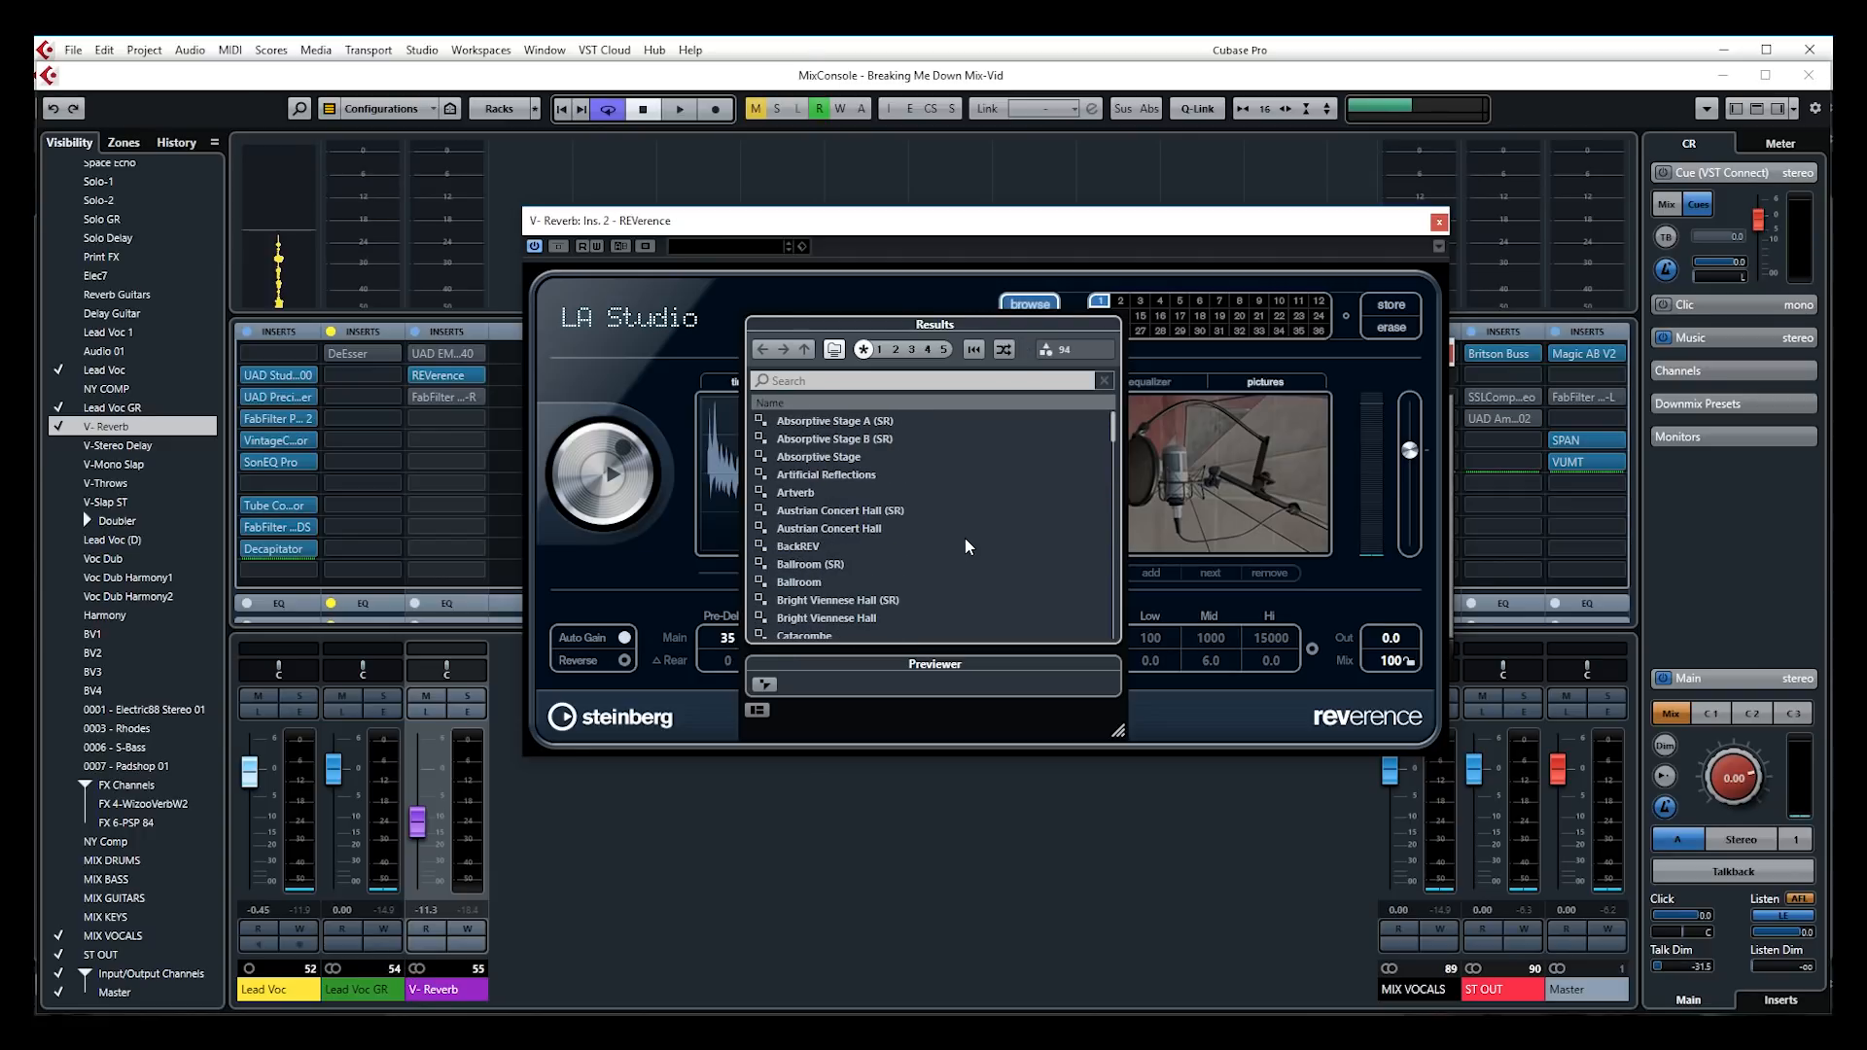
{"action": "scroll", "coordinate": [966, 537], "scroll_direction": "down", "scroll_amount": 12}
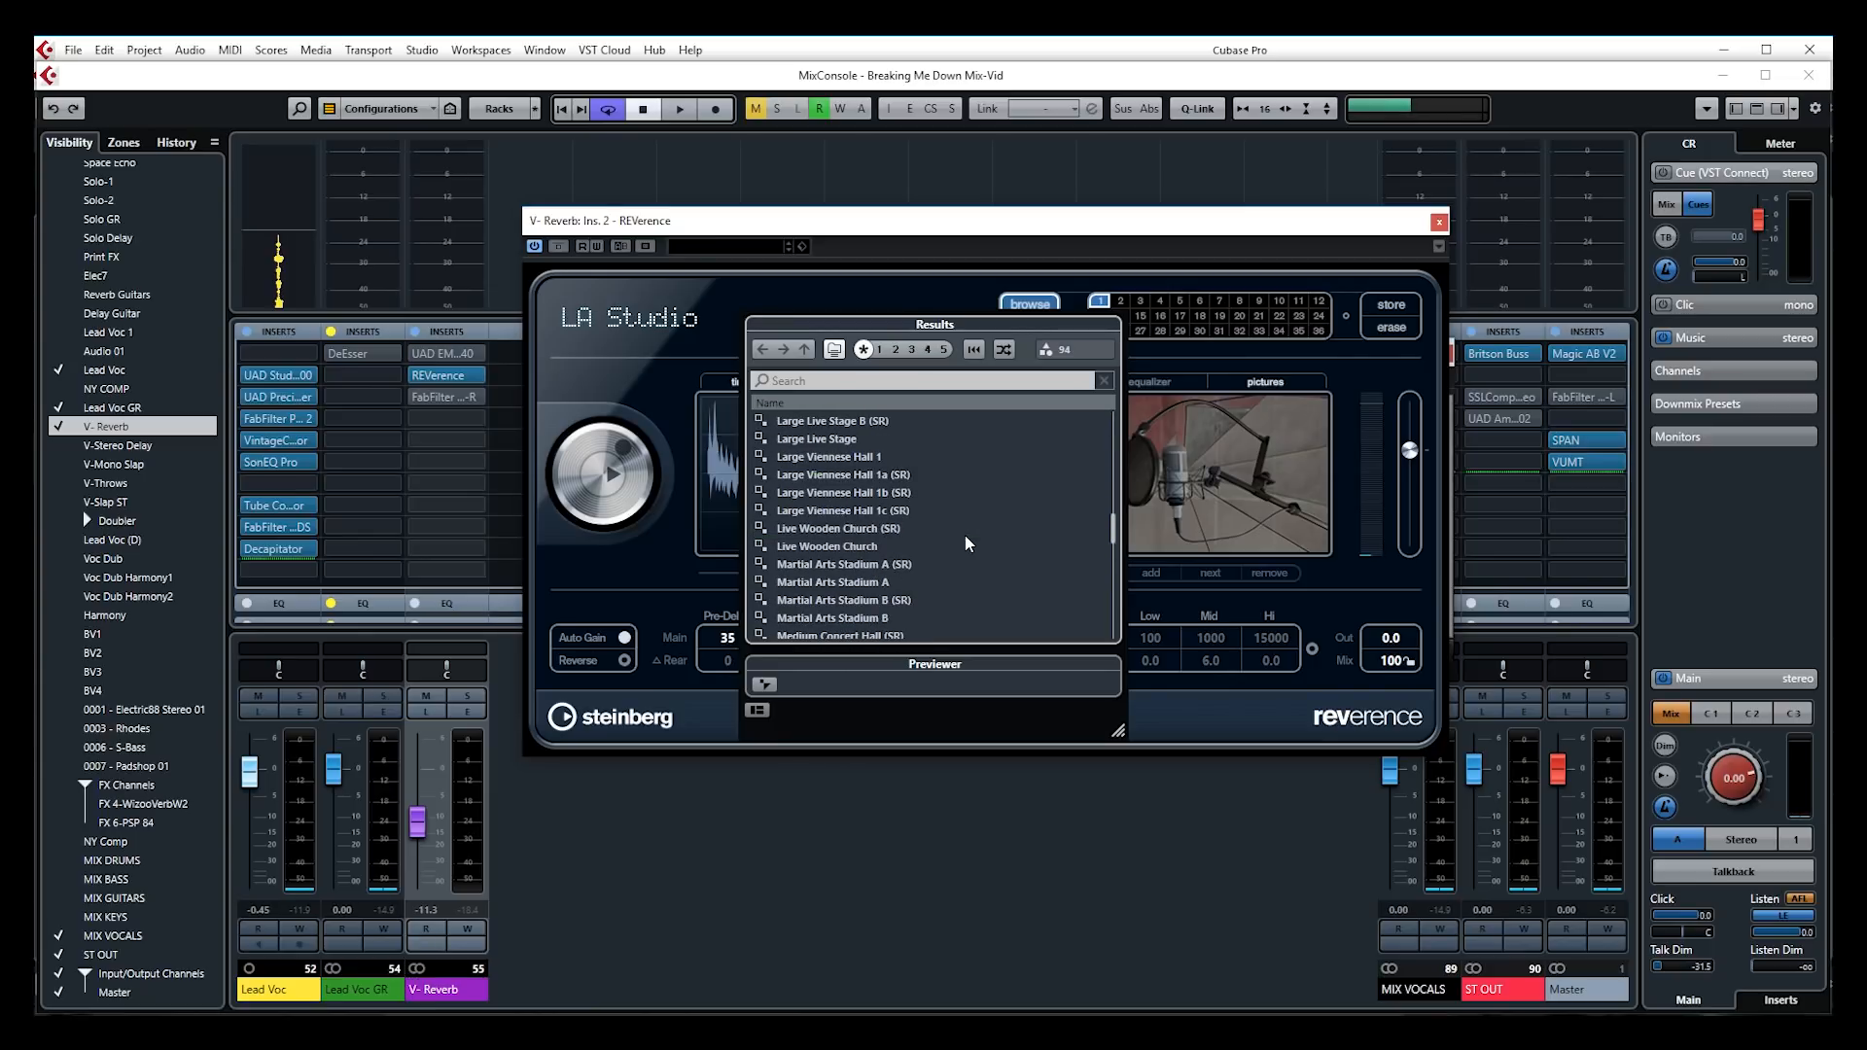
{"action": "scroll", "coordinate": [965, 536], "scroll_direction": "up", "scroll_amount": 2}
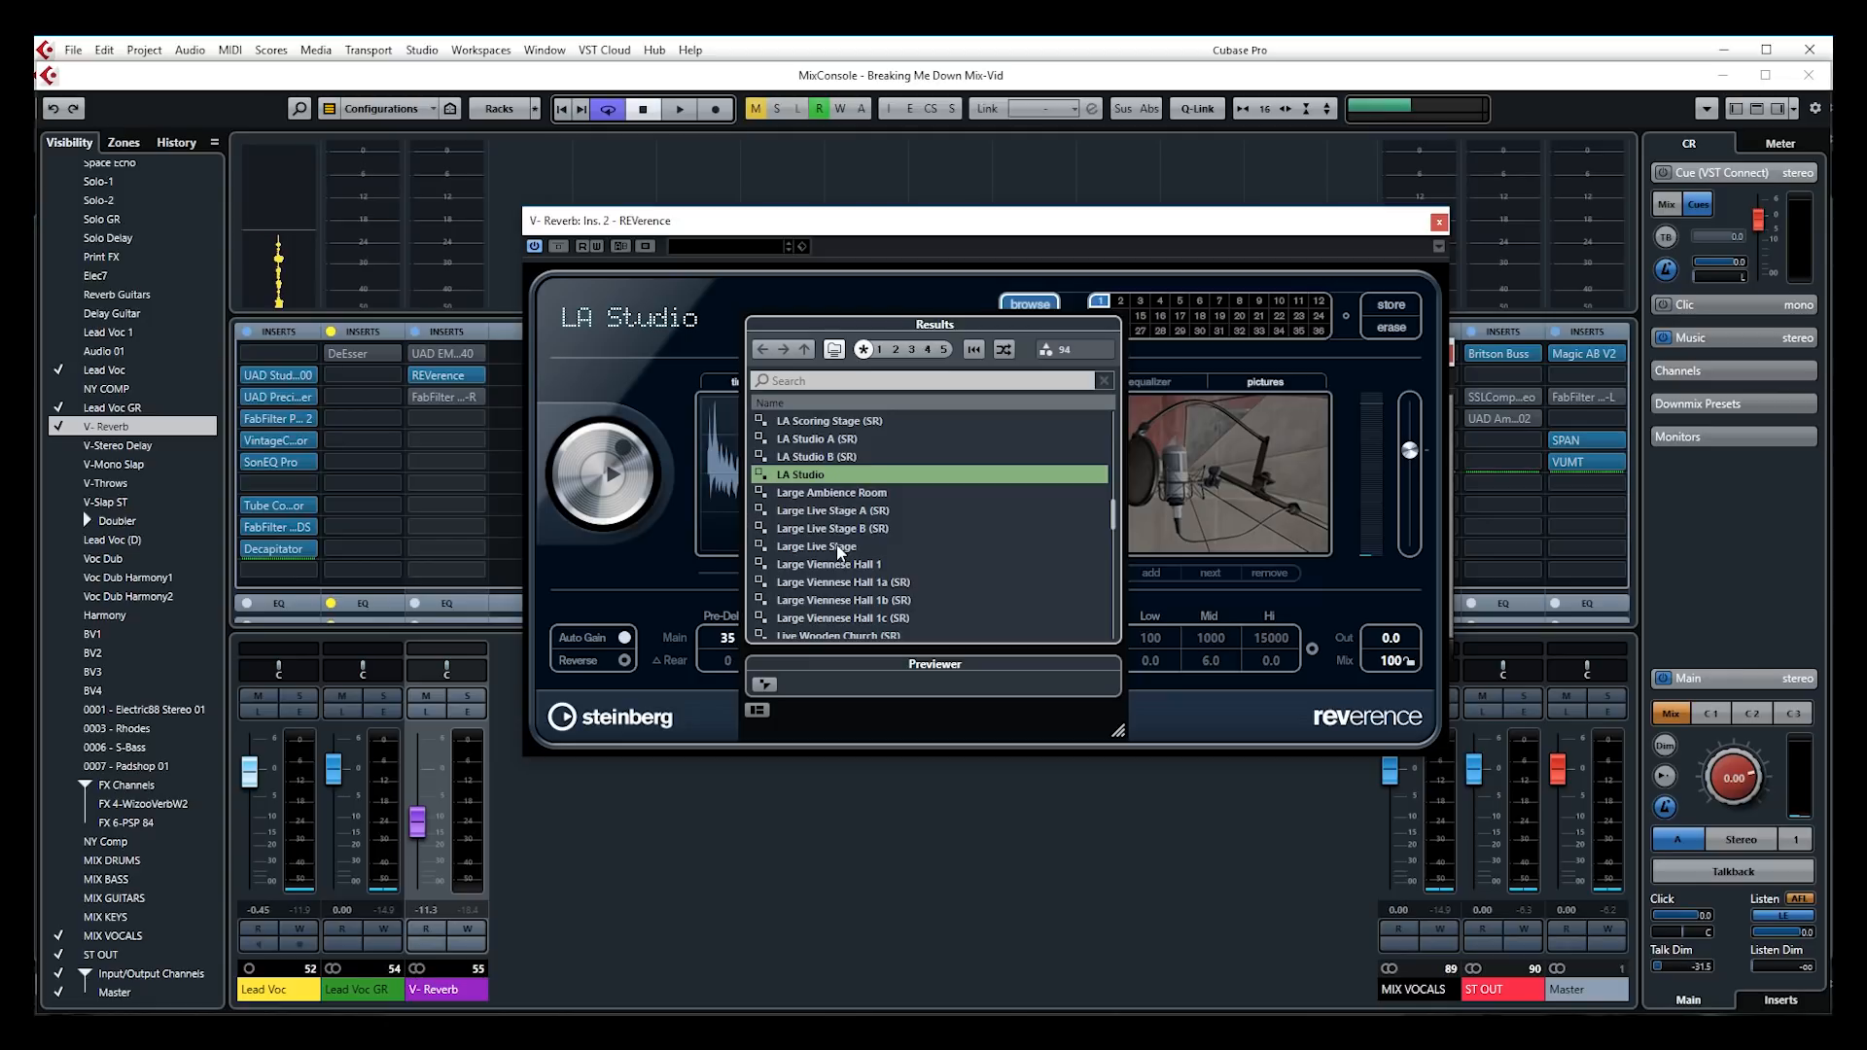
{"action": "scroll", "coordinate": [963, 538], "scroll_direction": "down", "scroll_amount": 3}
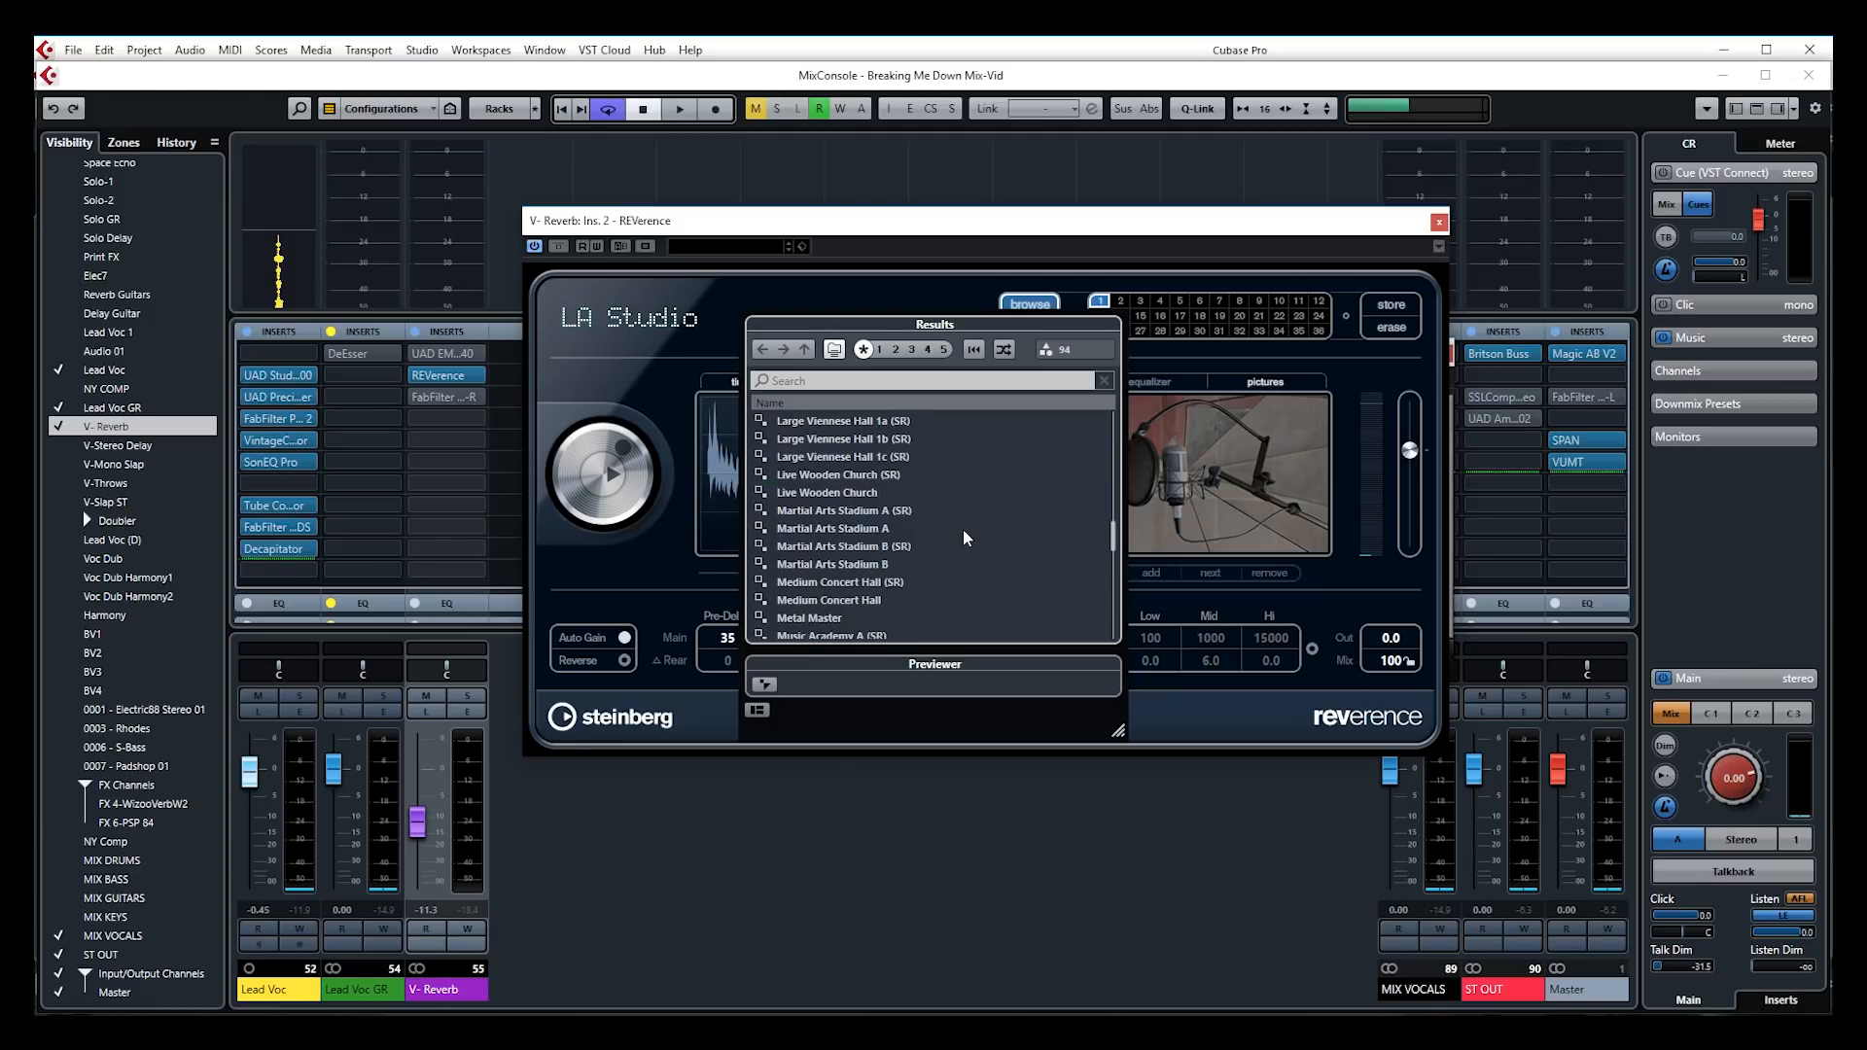
{"action": "scroll", "coordinate": [963, 537], "scroll_direction": "down", "scroll_amount": 4}
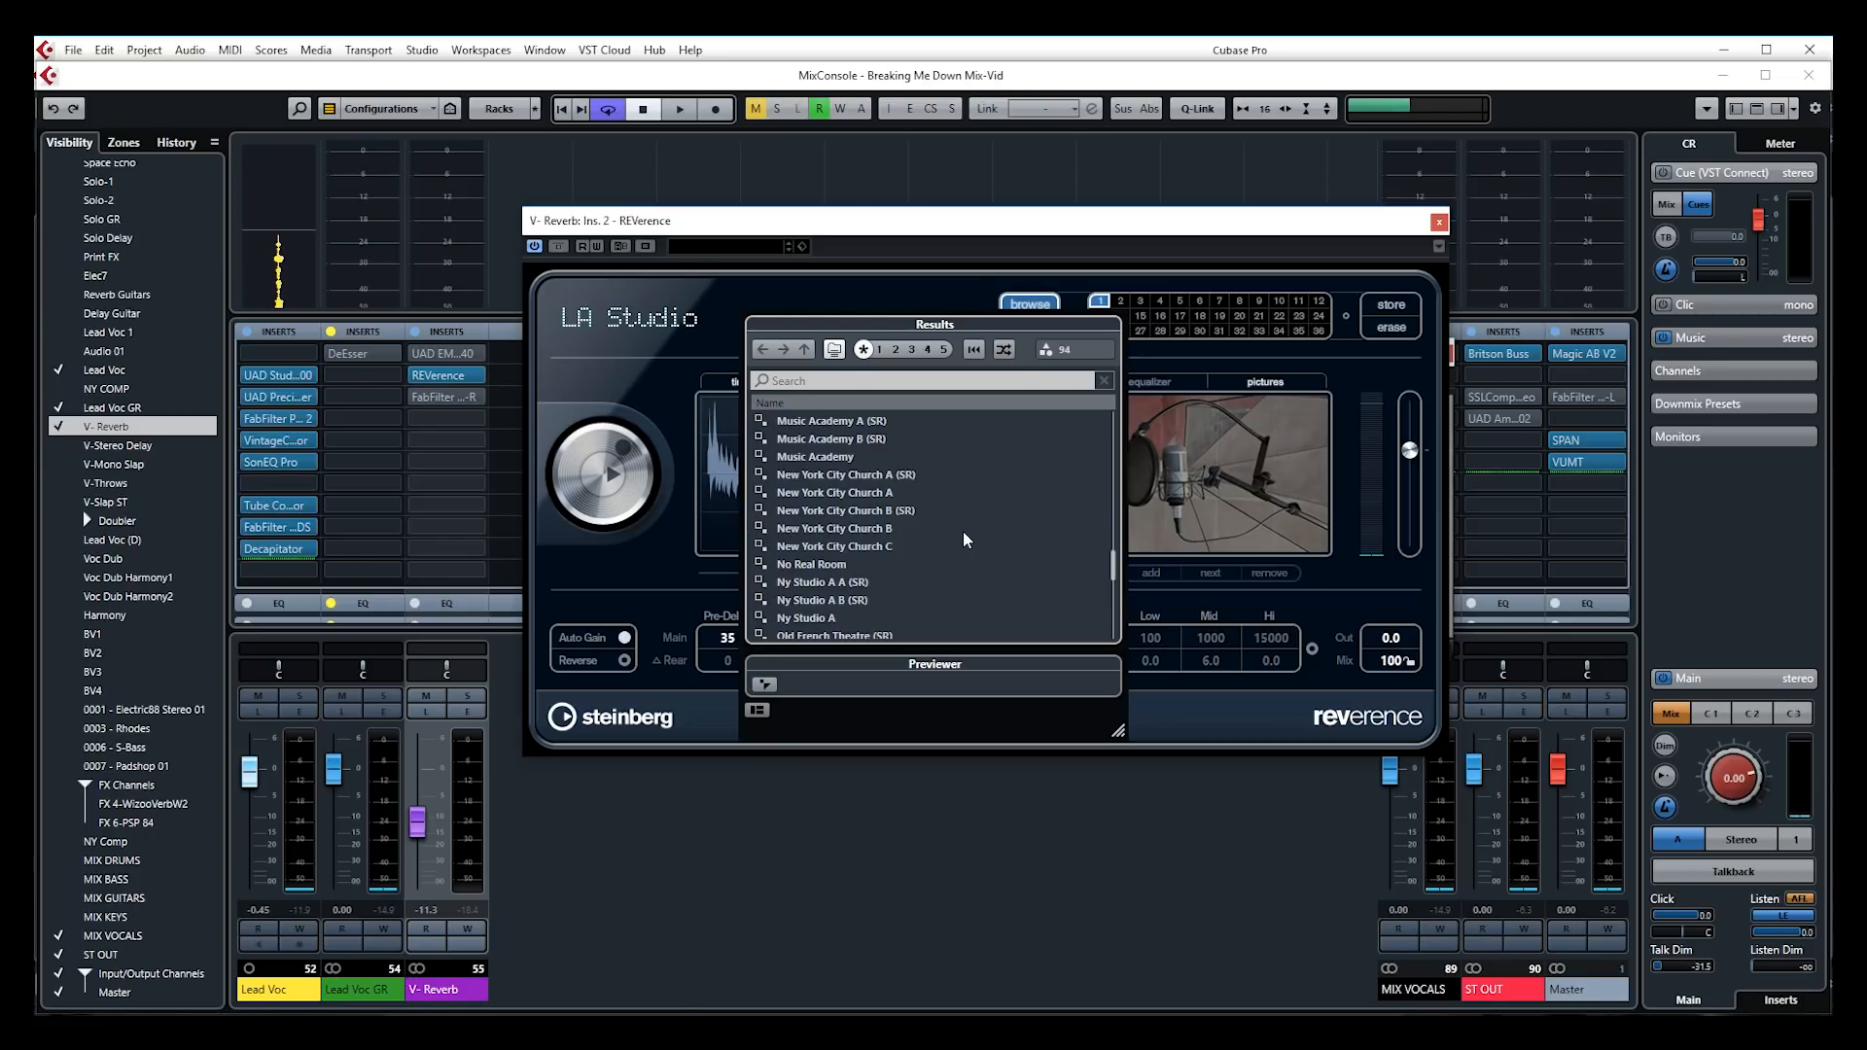
{"action": "scroll", "coordinate": [1082, 522], "scroll_direction": "up", "scroll_amount": 12}
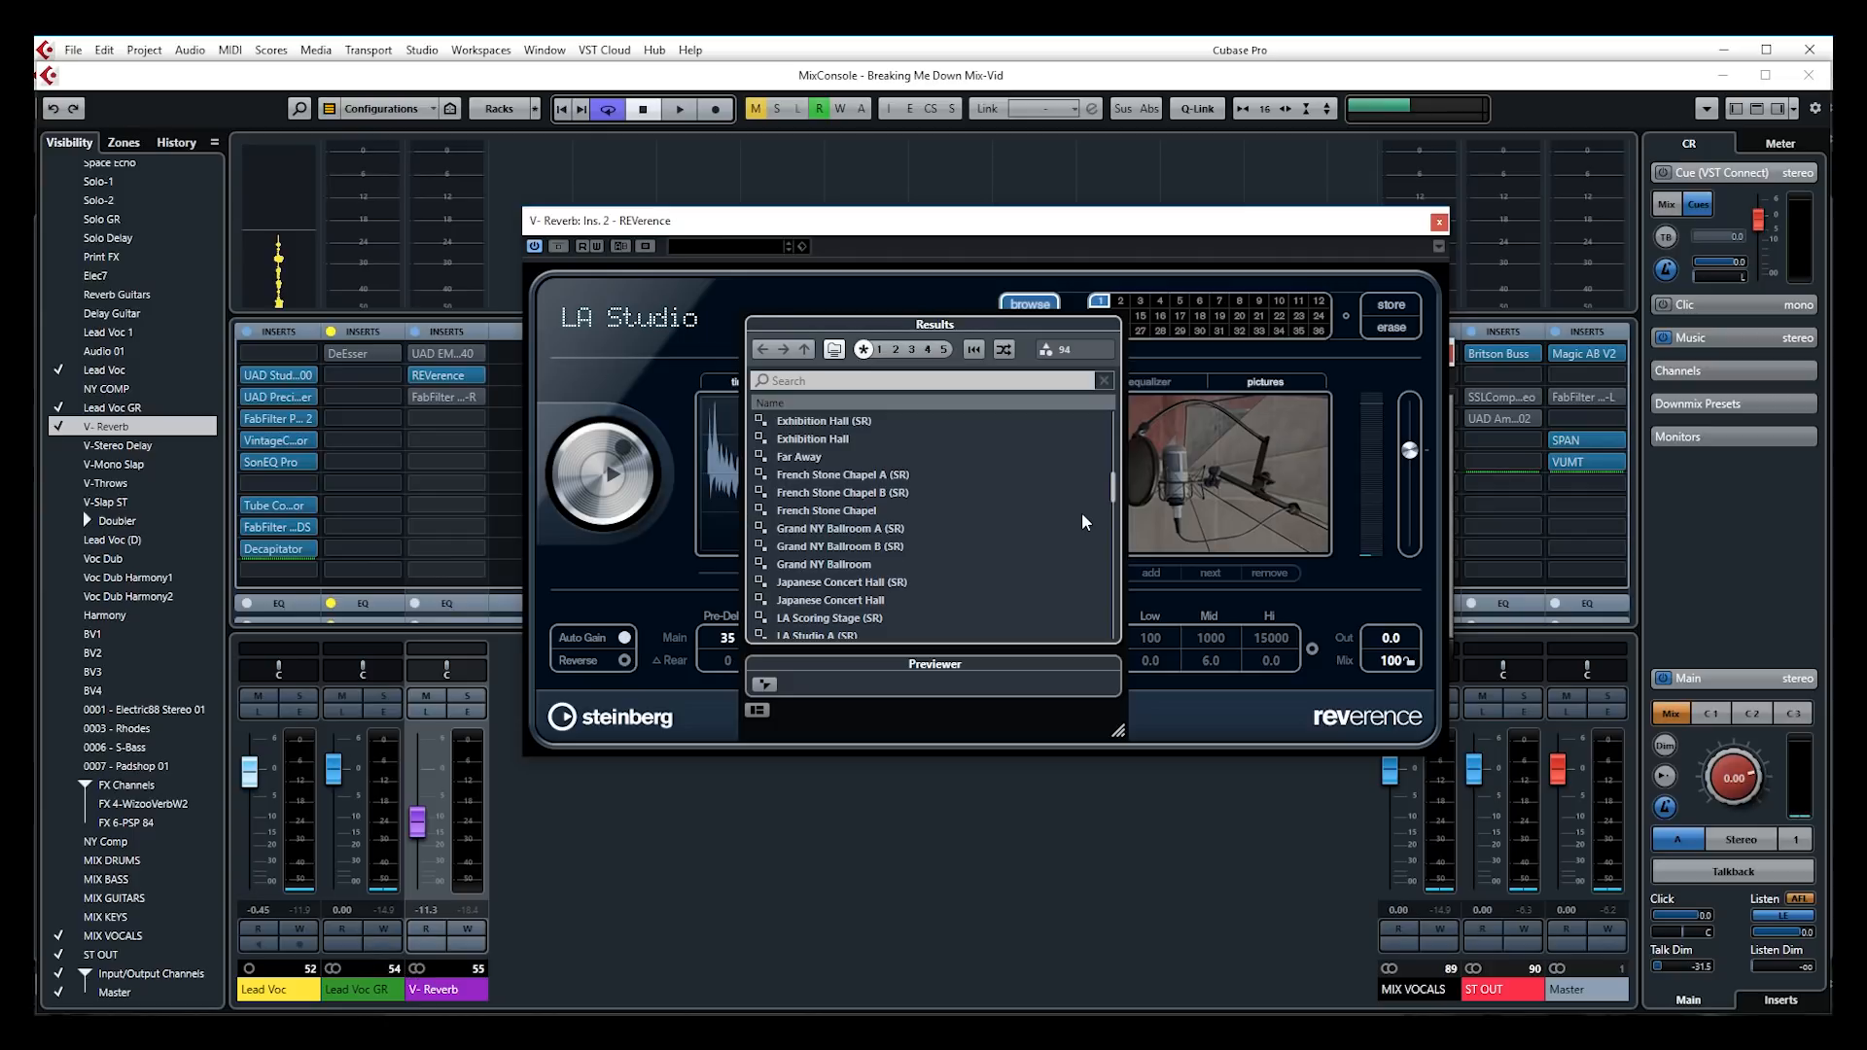
{"action": "left_click", "coordinate": [1006, 230]}
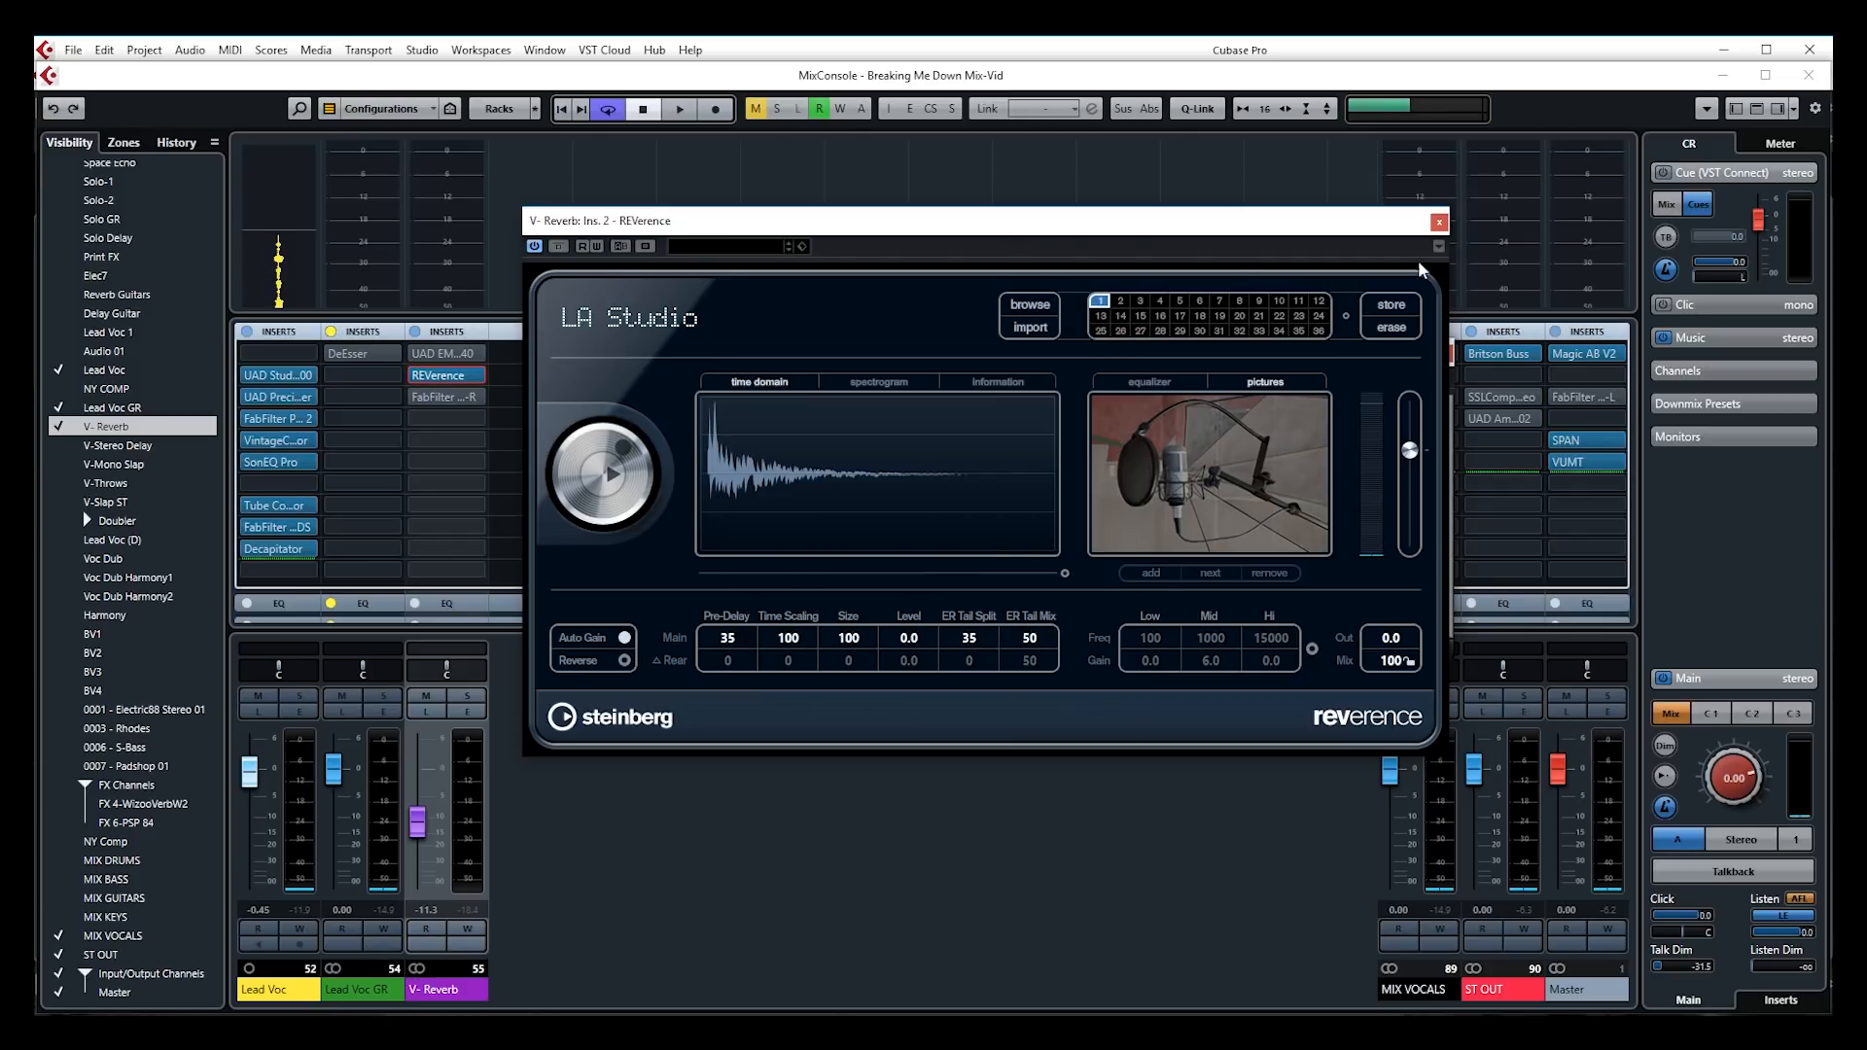
{"action": "left_click", "coordinate": [1437, 224]}
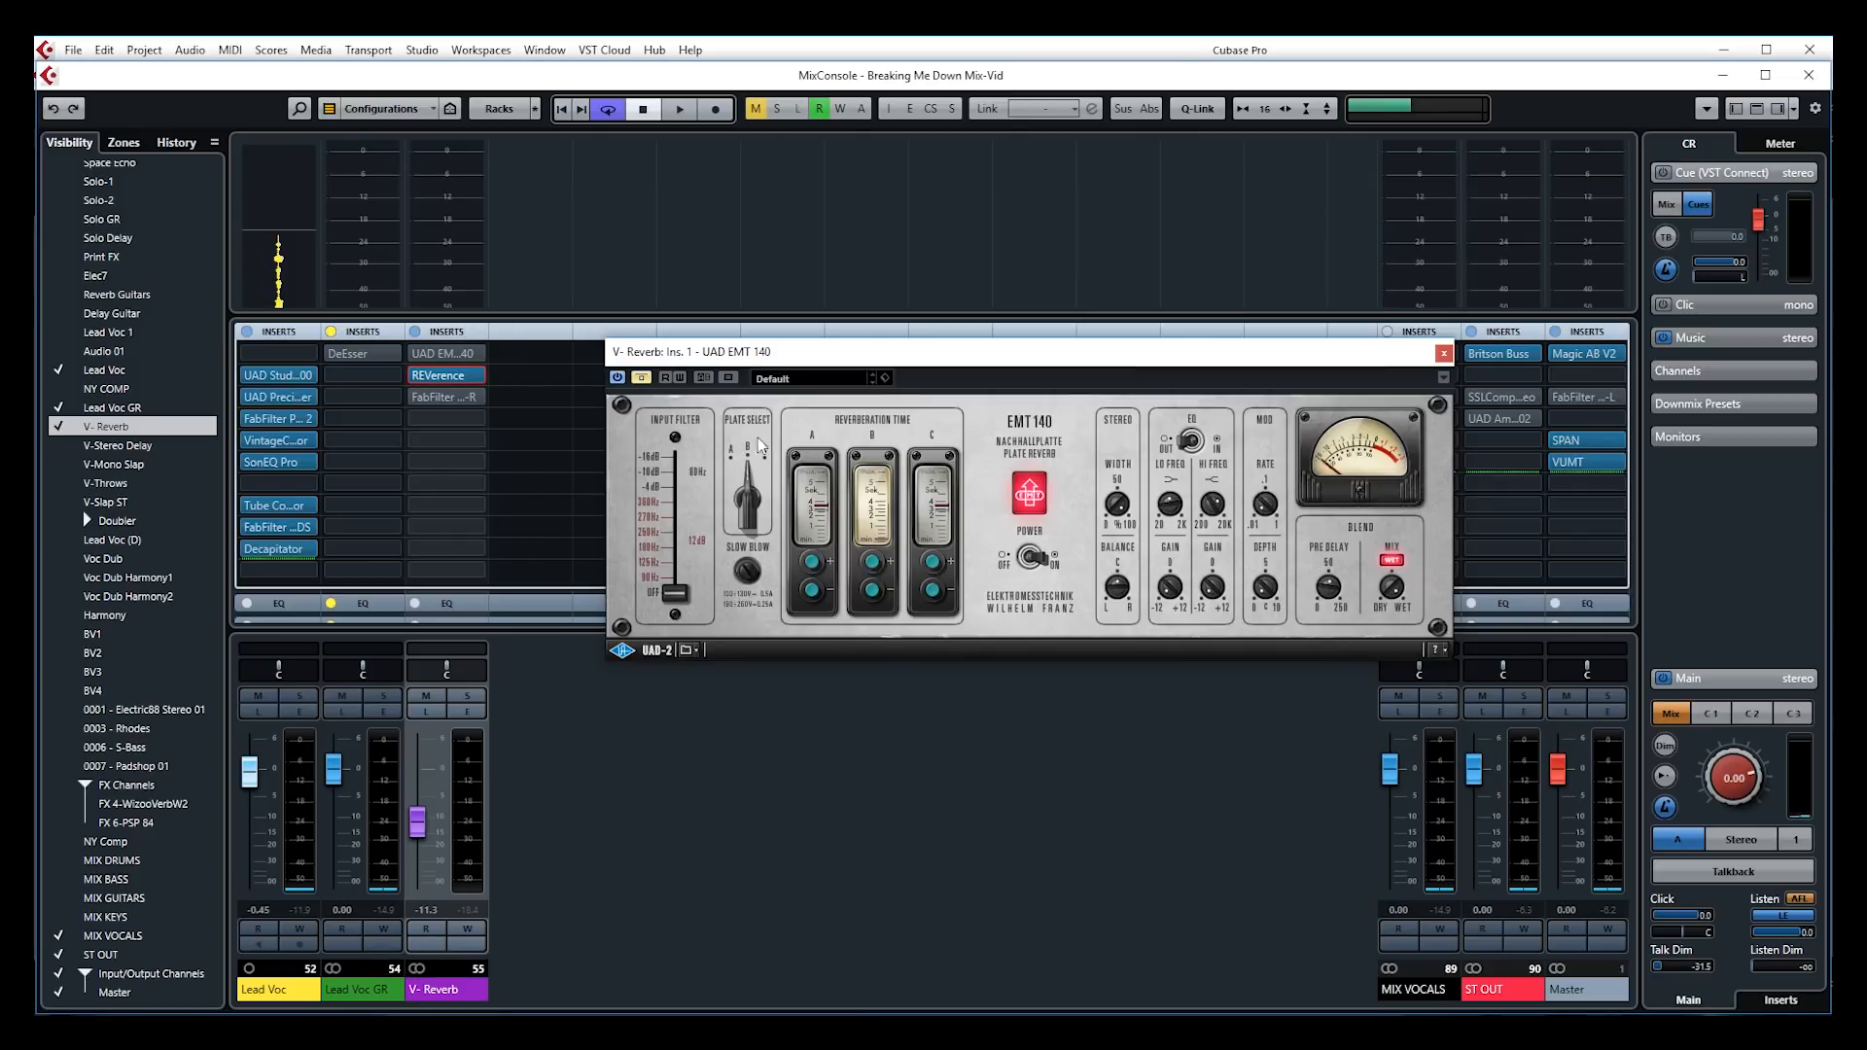
Open the FabFilter Pro-R editor from V-Reverb's third insert
{"action": "left_click", "coordinate": [476, 396]}
{"action": "left_click", "coordinate": [404, 382]}
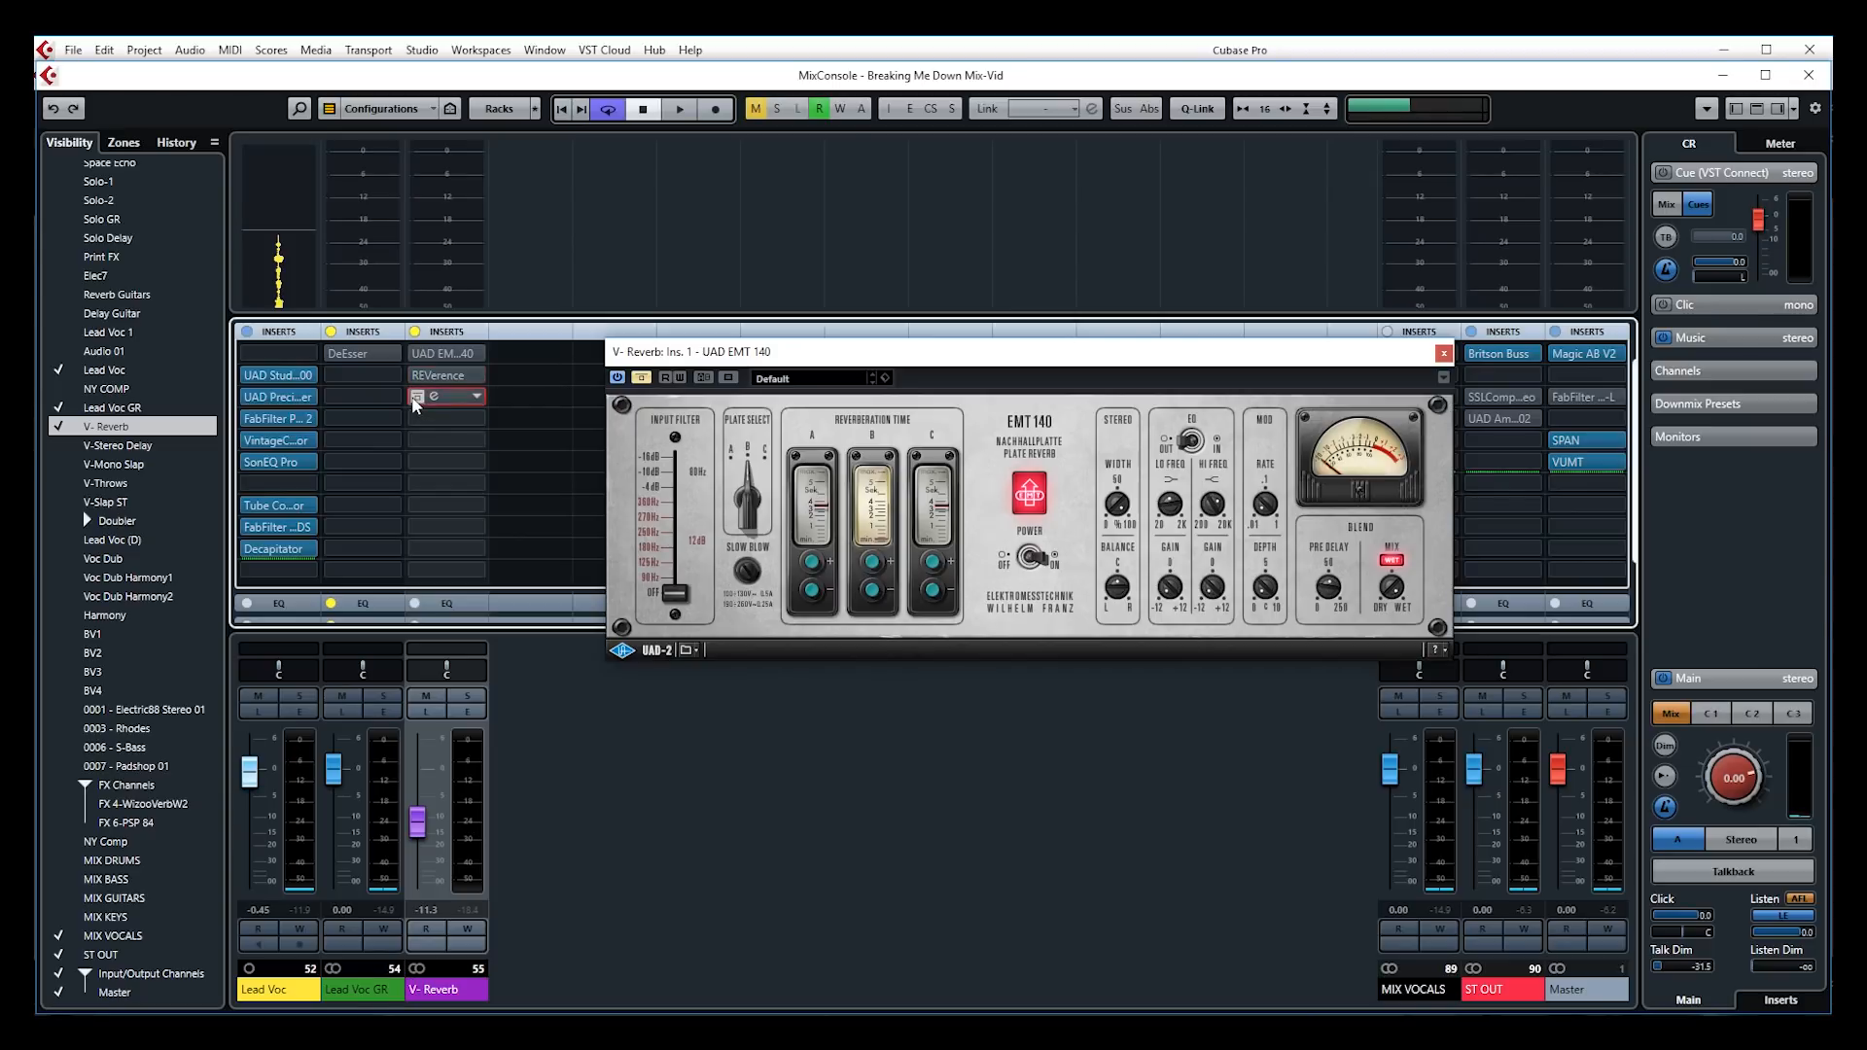
{"action": "key", "text": "ctrl+z"}
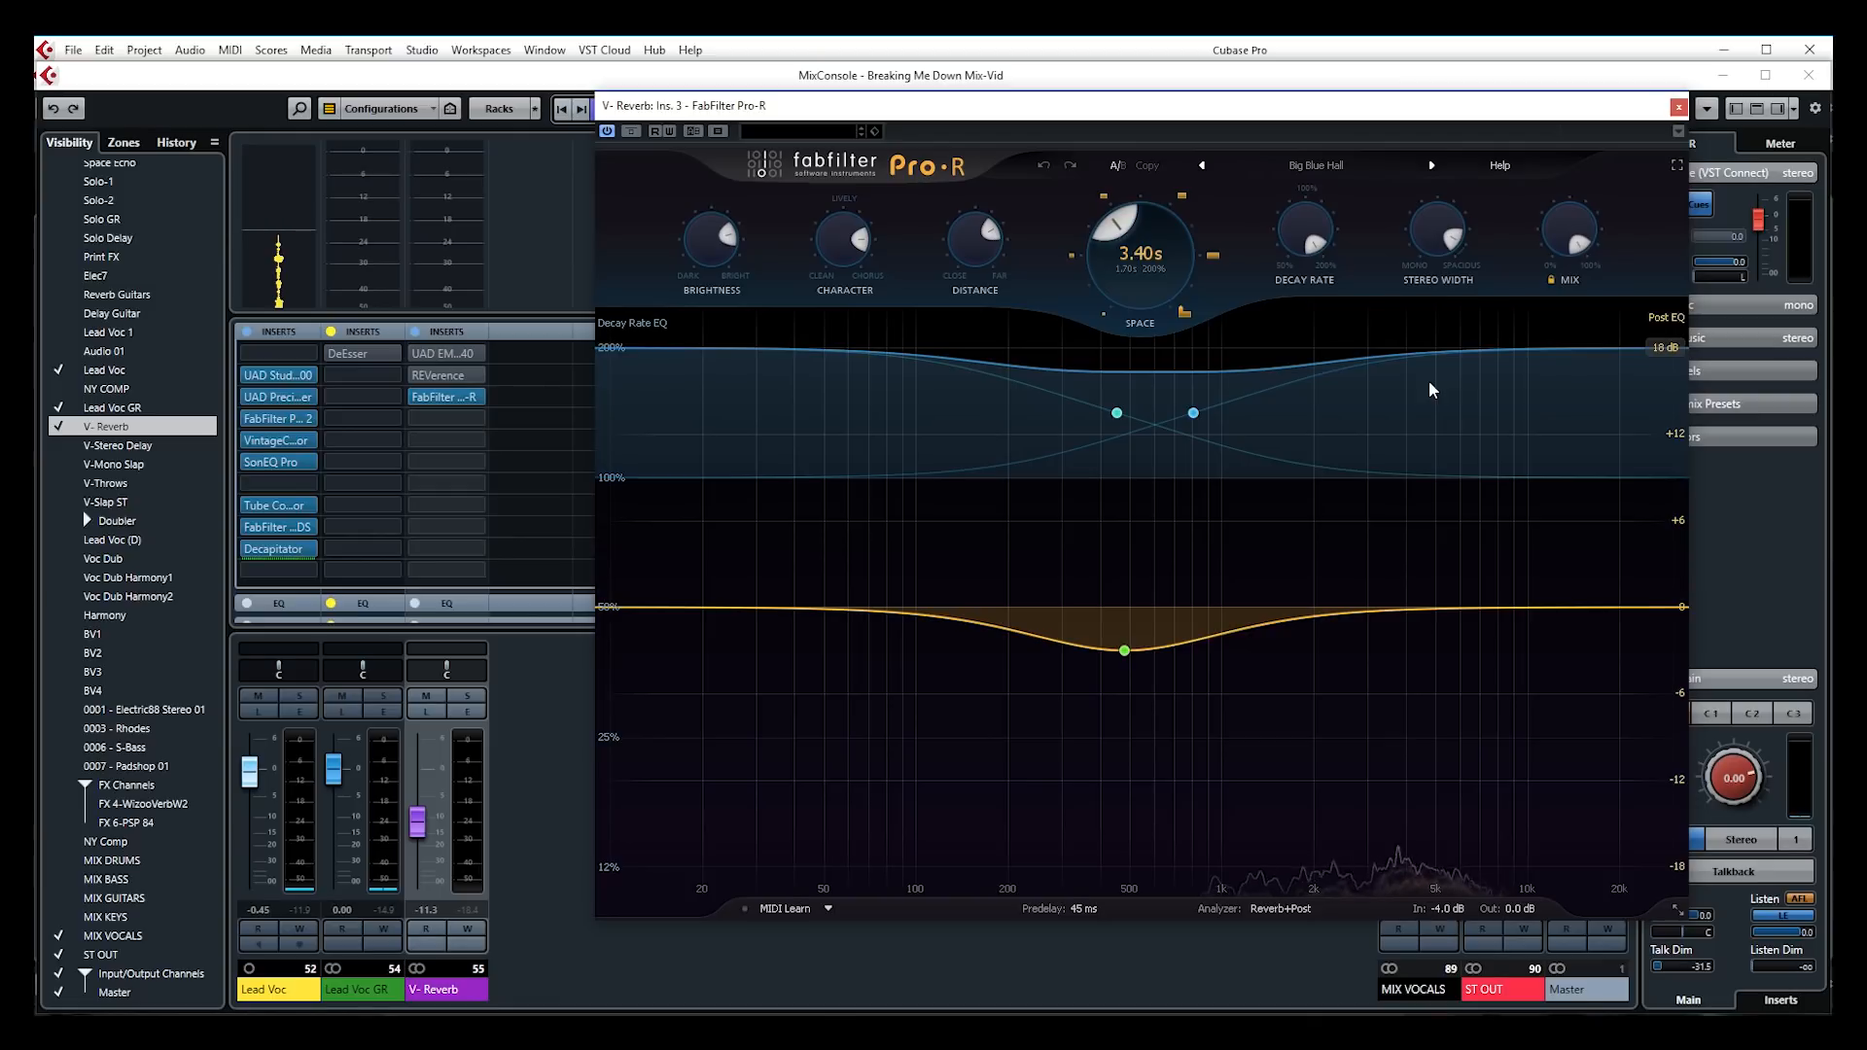
Load Pro-R's Small room preset Vocal Rich Space for a 0.56 s decay
{"action": "left_click", "coordinate": [1315, 169]}
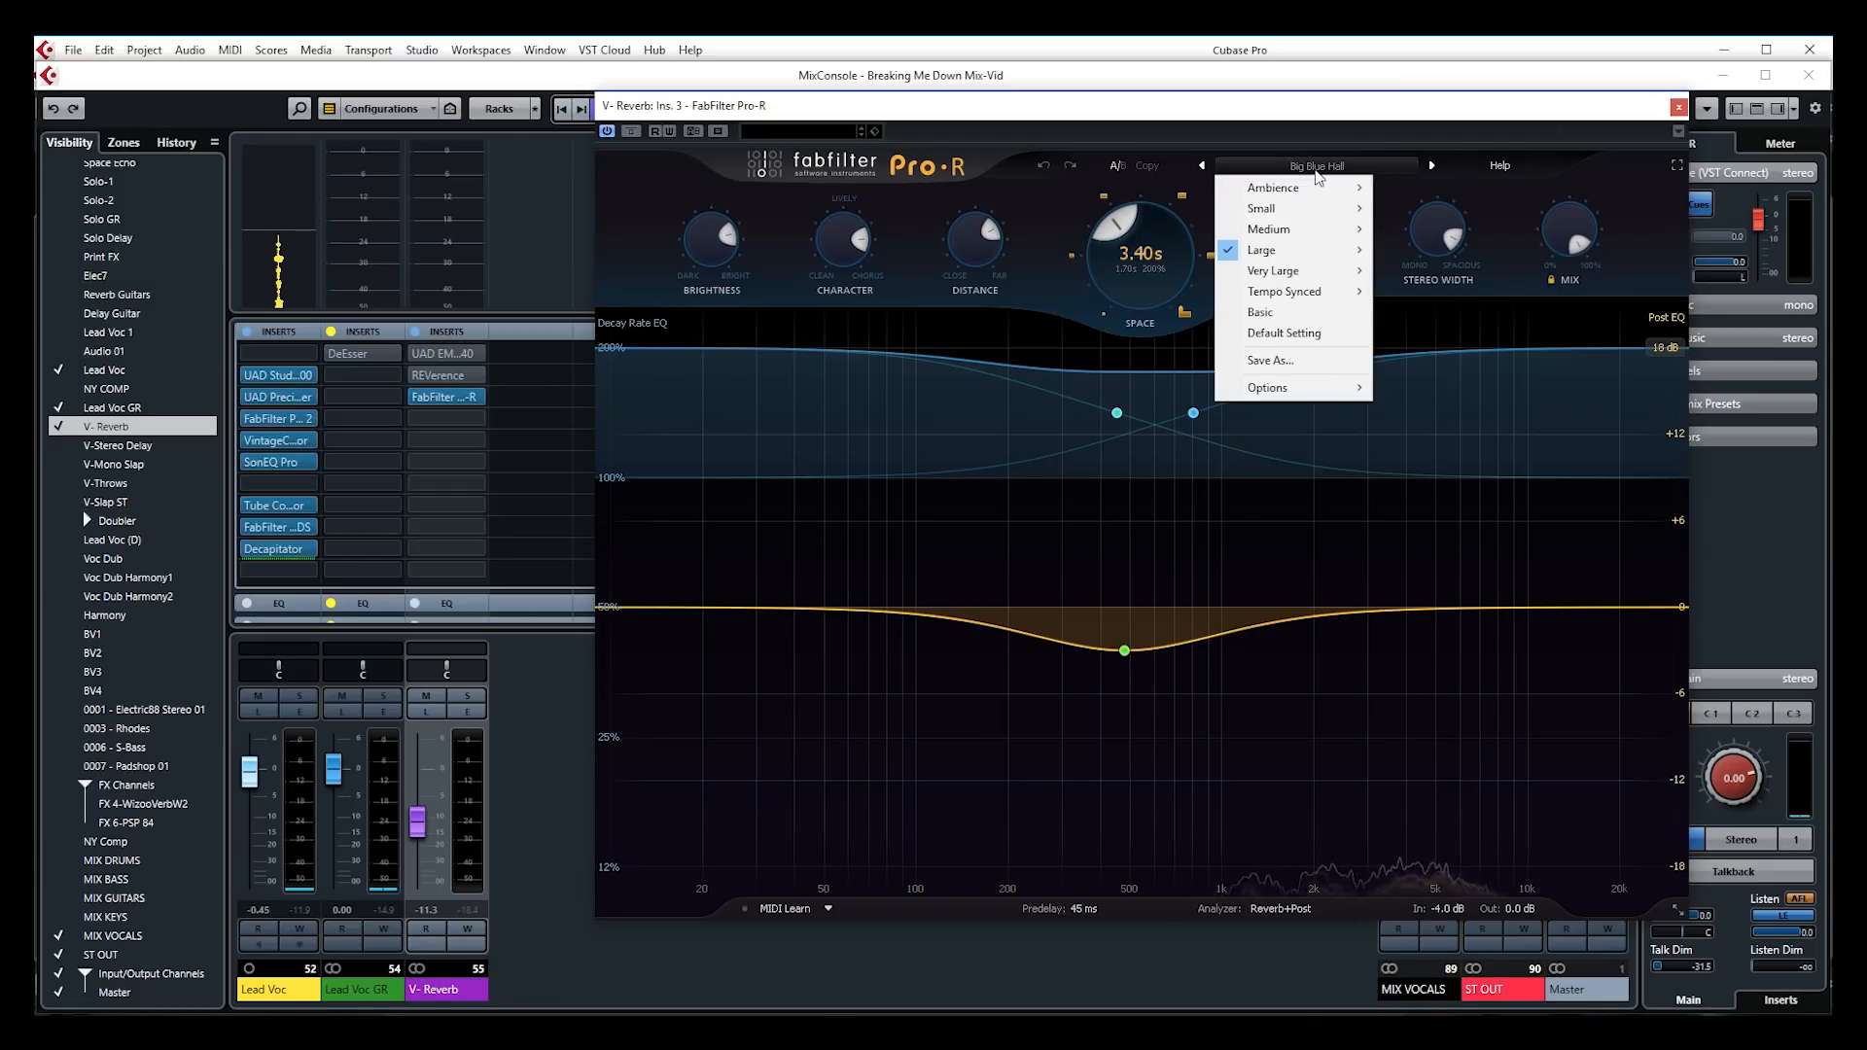
{"action": "mouse_move", "coordinate": [1300, 253]}
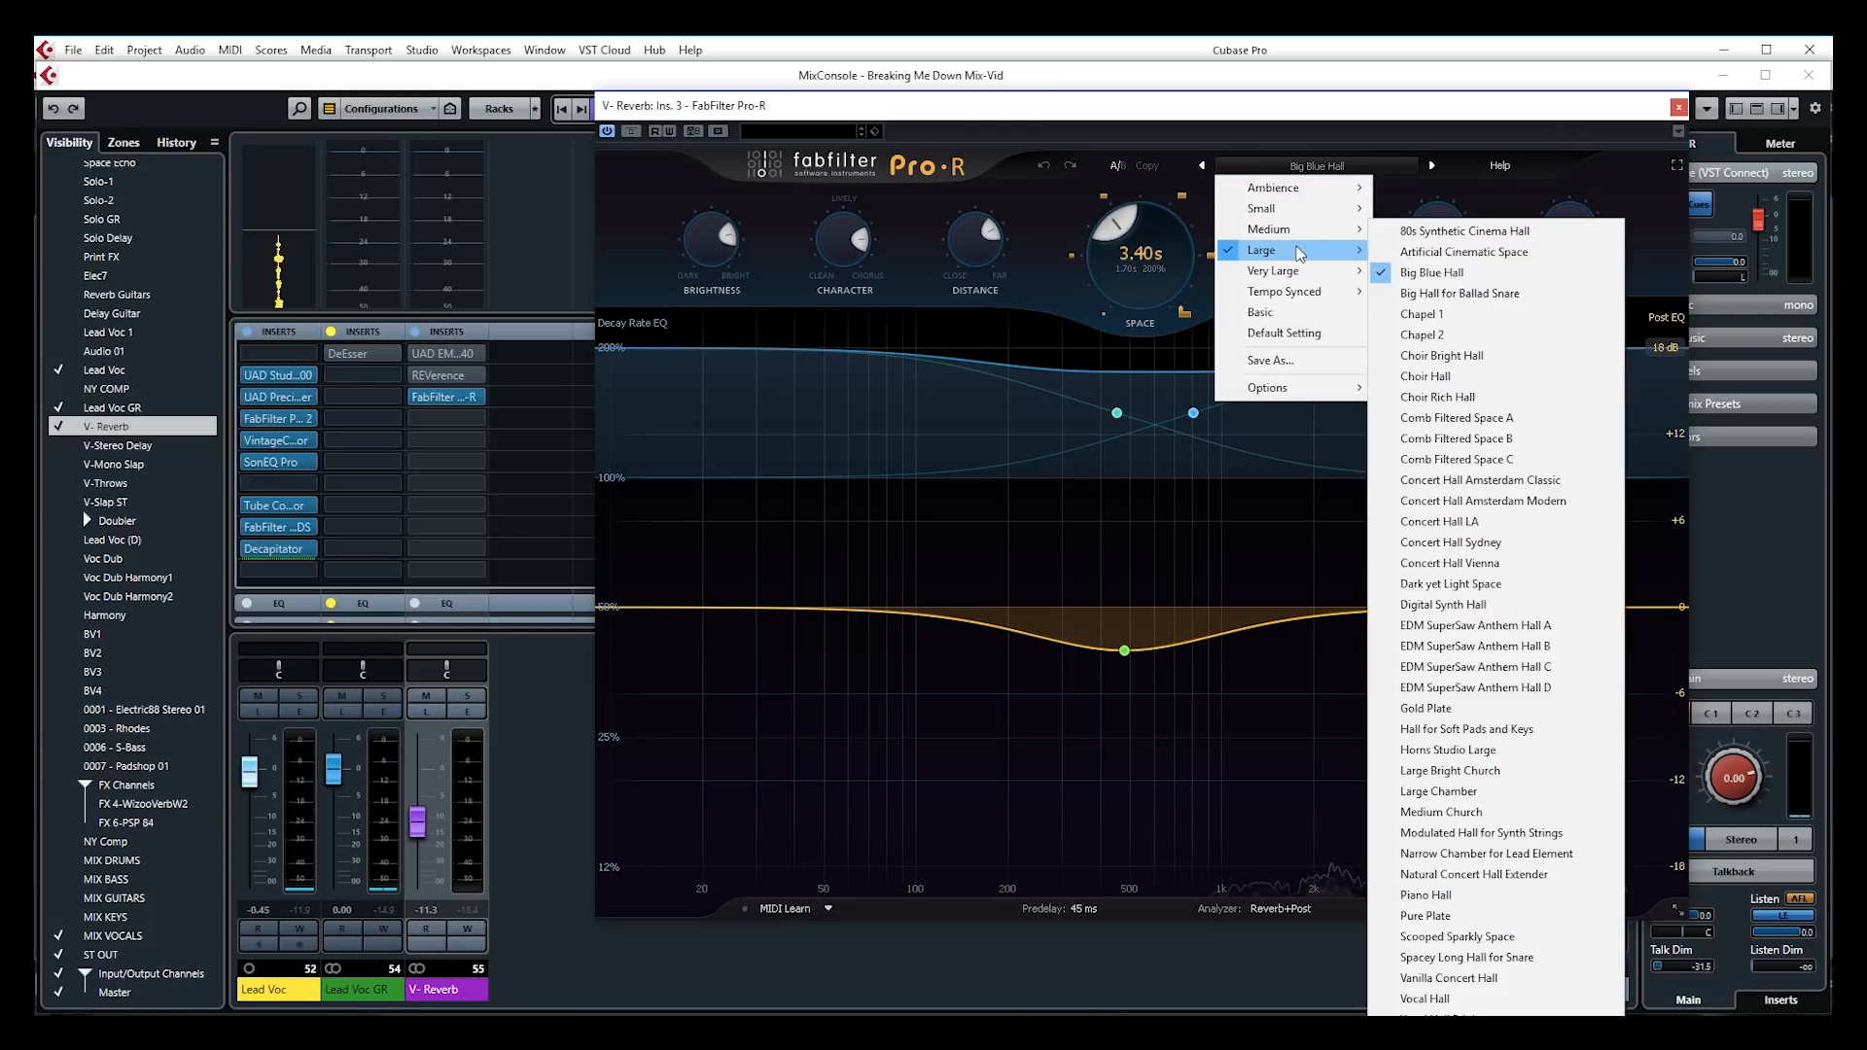
{"action": "mouse_move", "coordinate": [1291, 222]}
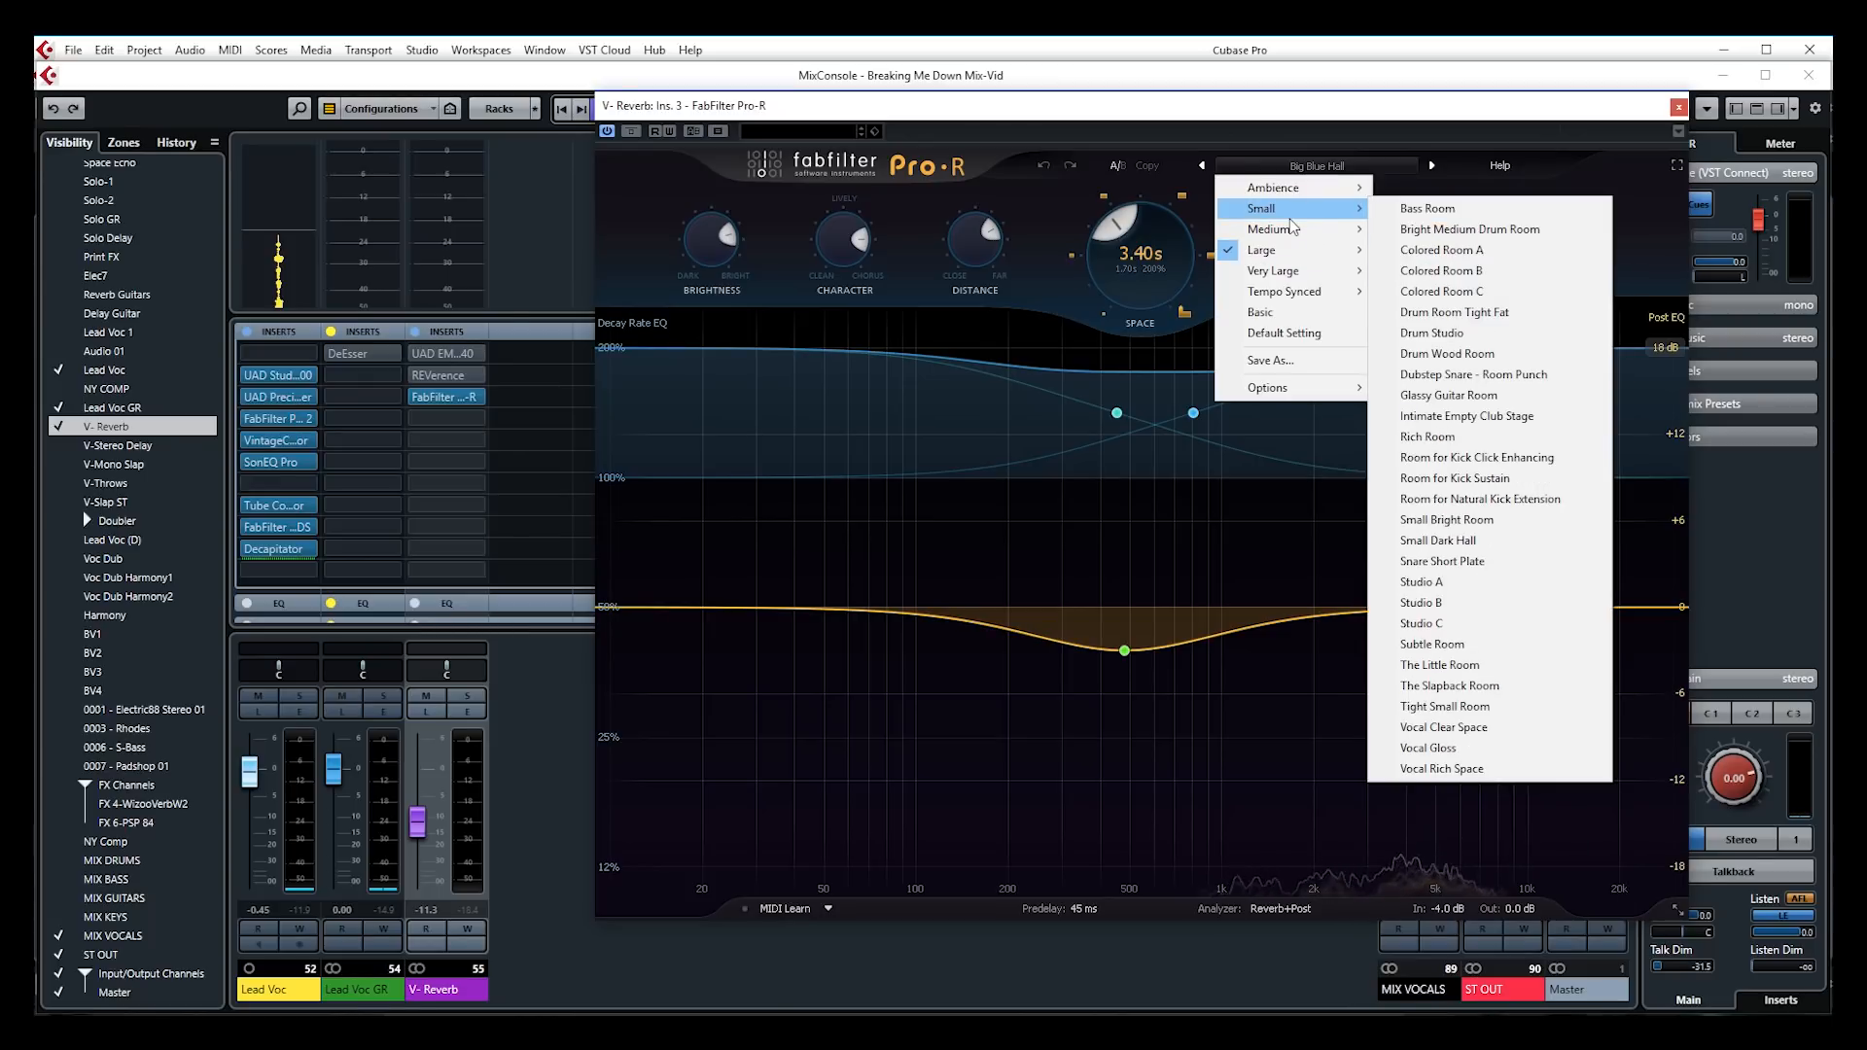
{"action": "key", "text": "Right"}
{"action": "key", "text": "Down"}
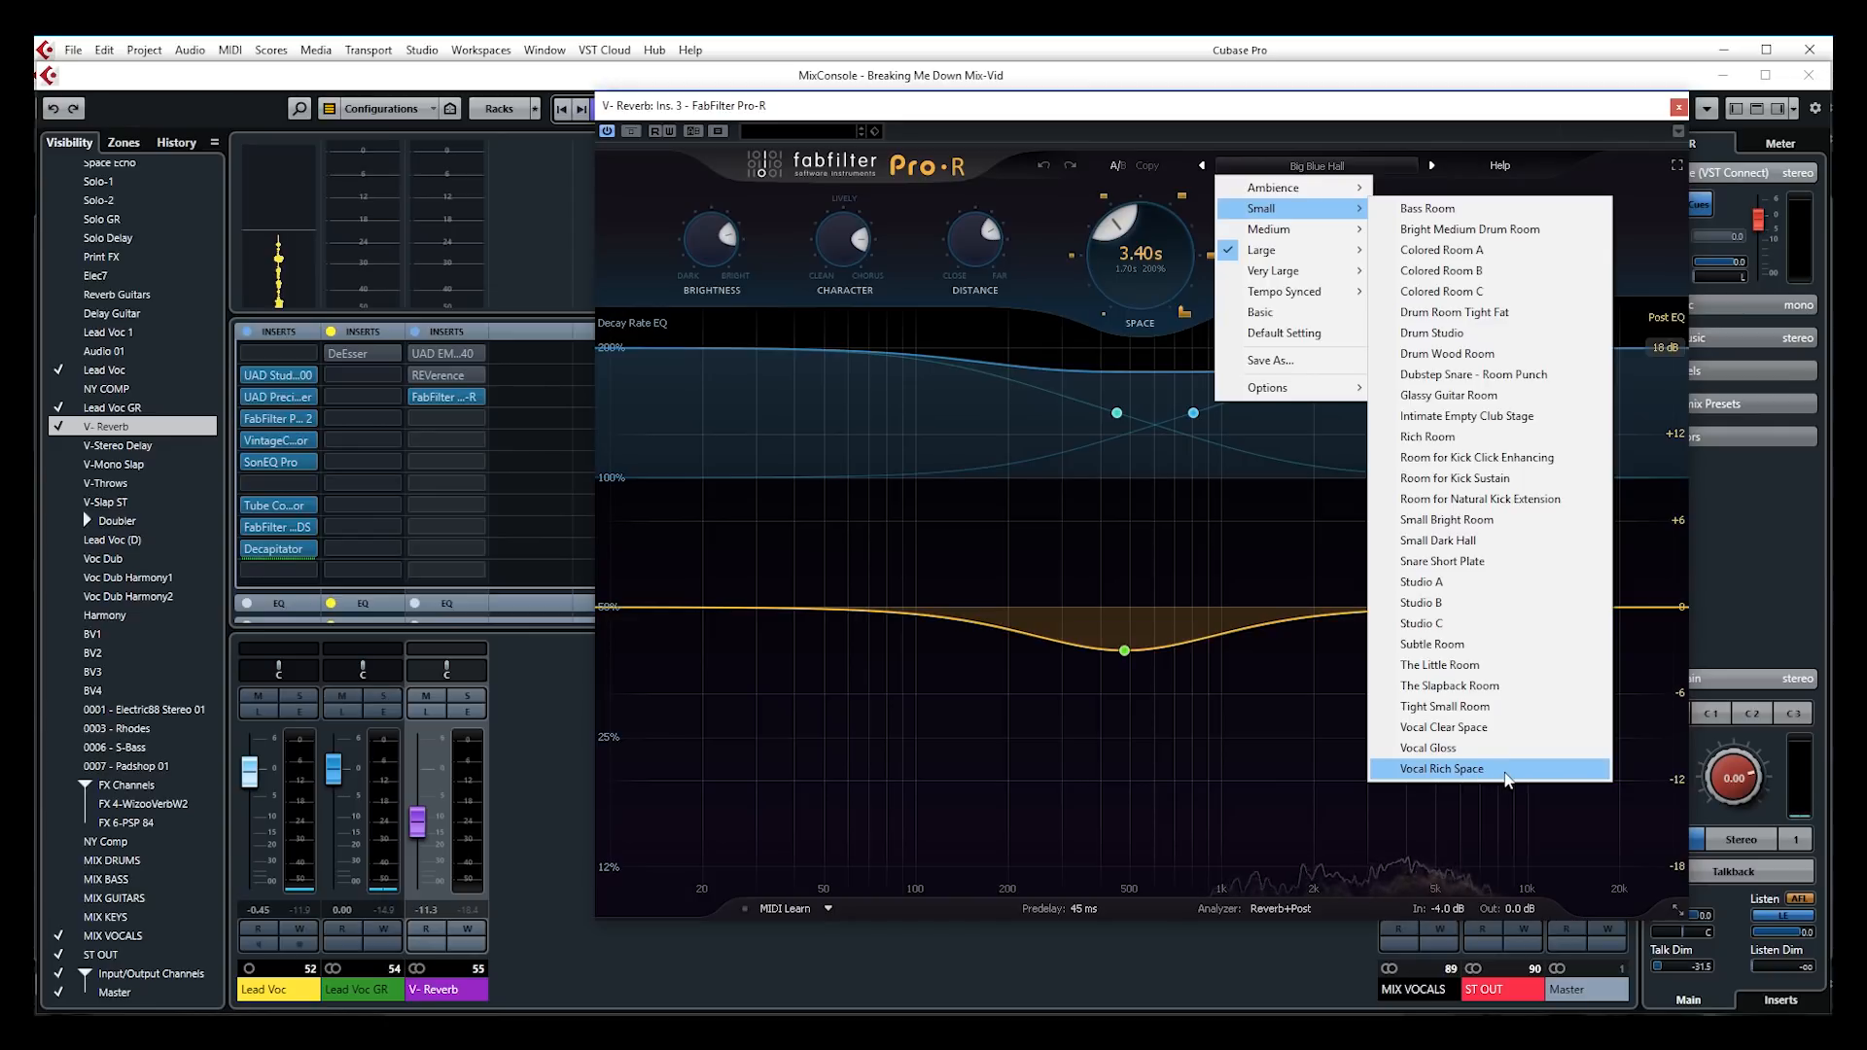
{"action": "left_click", "coordinate": [1442, 769]}
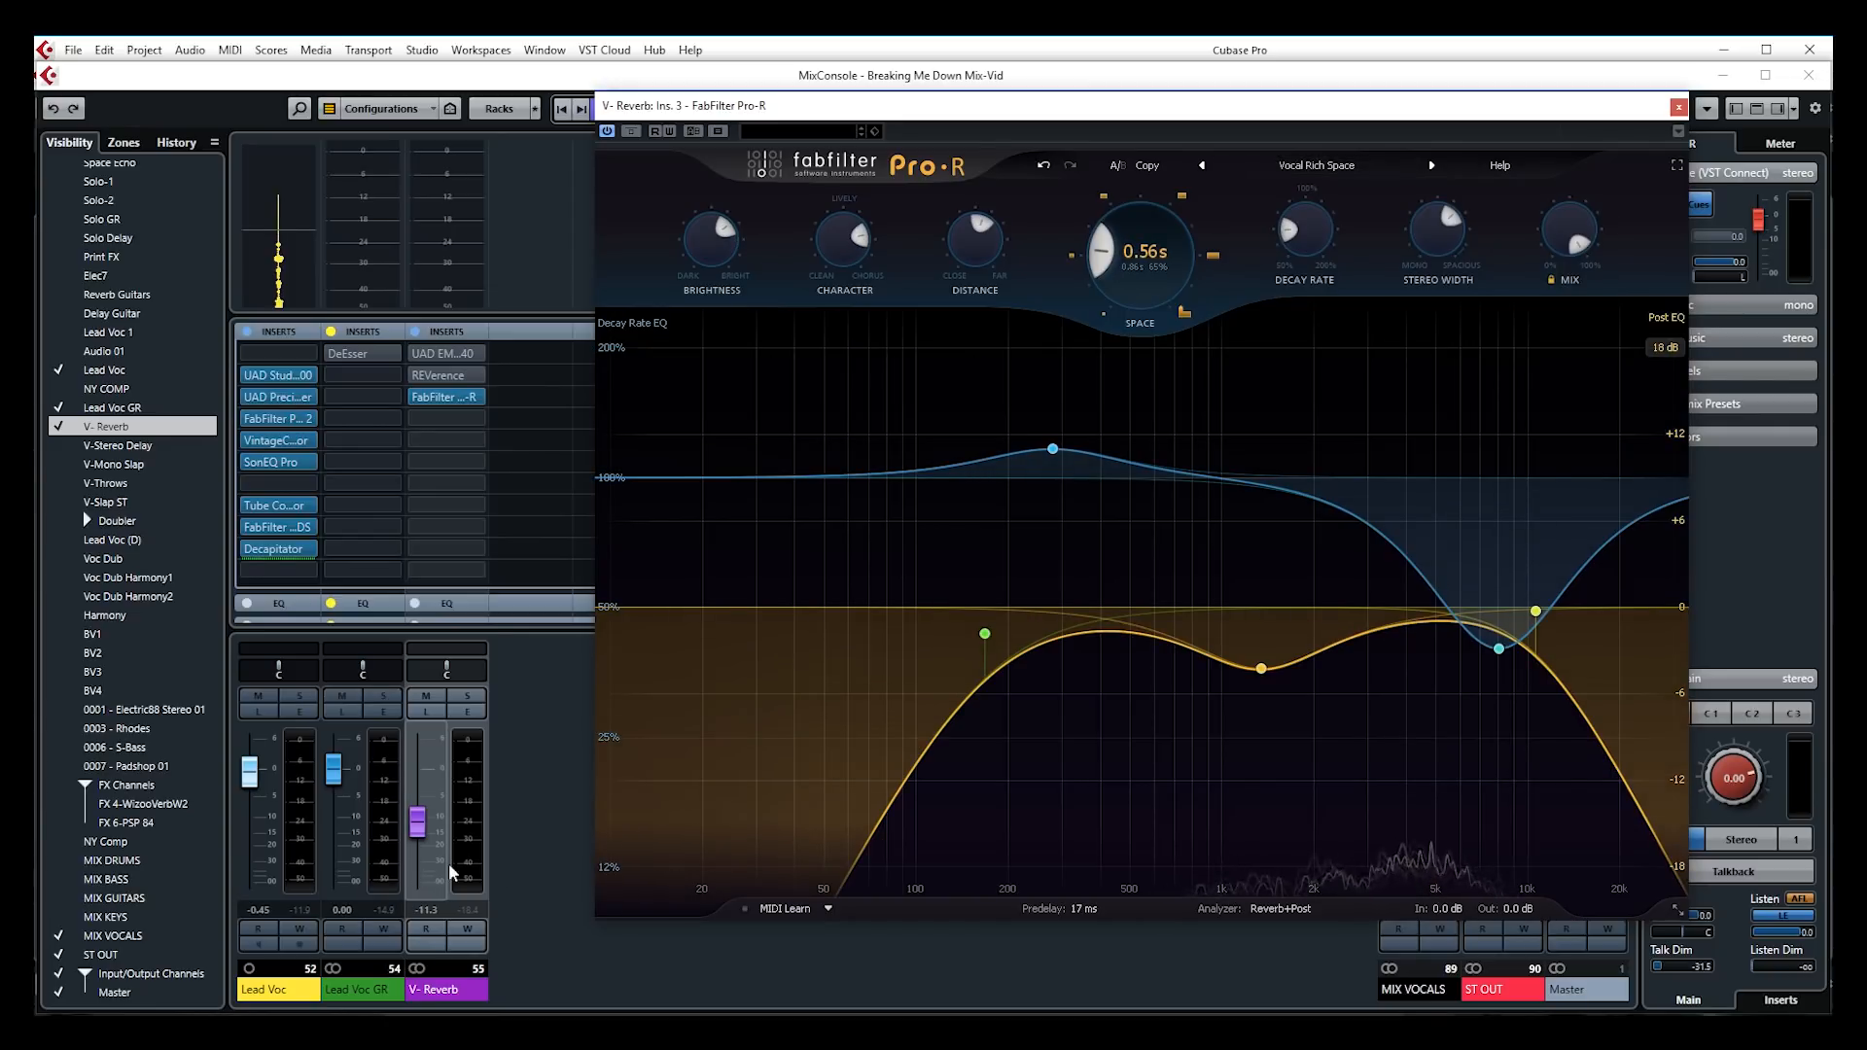
Set the V-Reverb fader to -8.33 dB, muting and unmuting it to compare dry and wet vocal
{"action": "left_click_drag", "start_coordinate": [417, 822], "coordinate": [417, 778]}
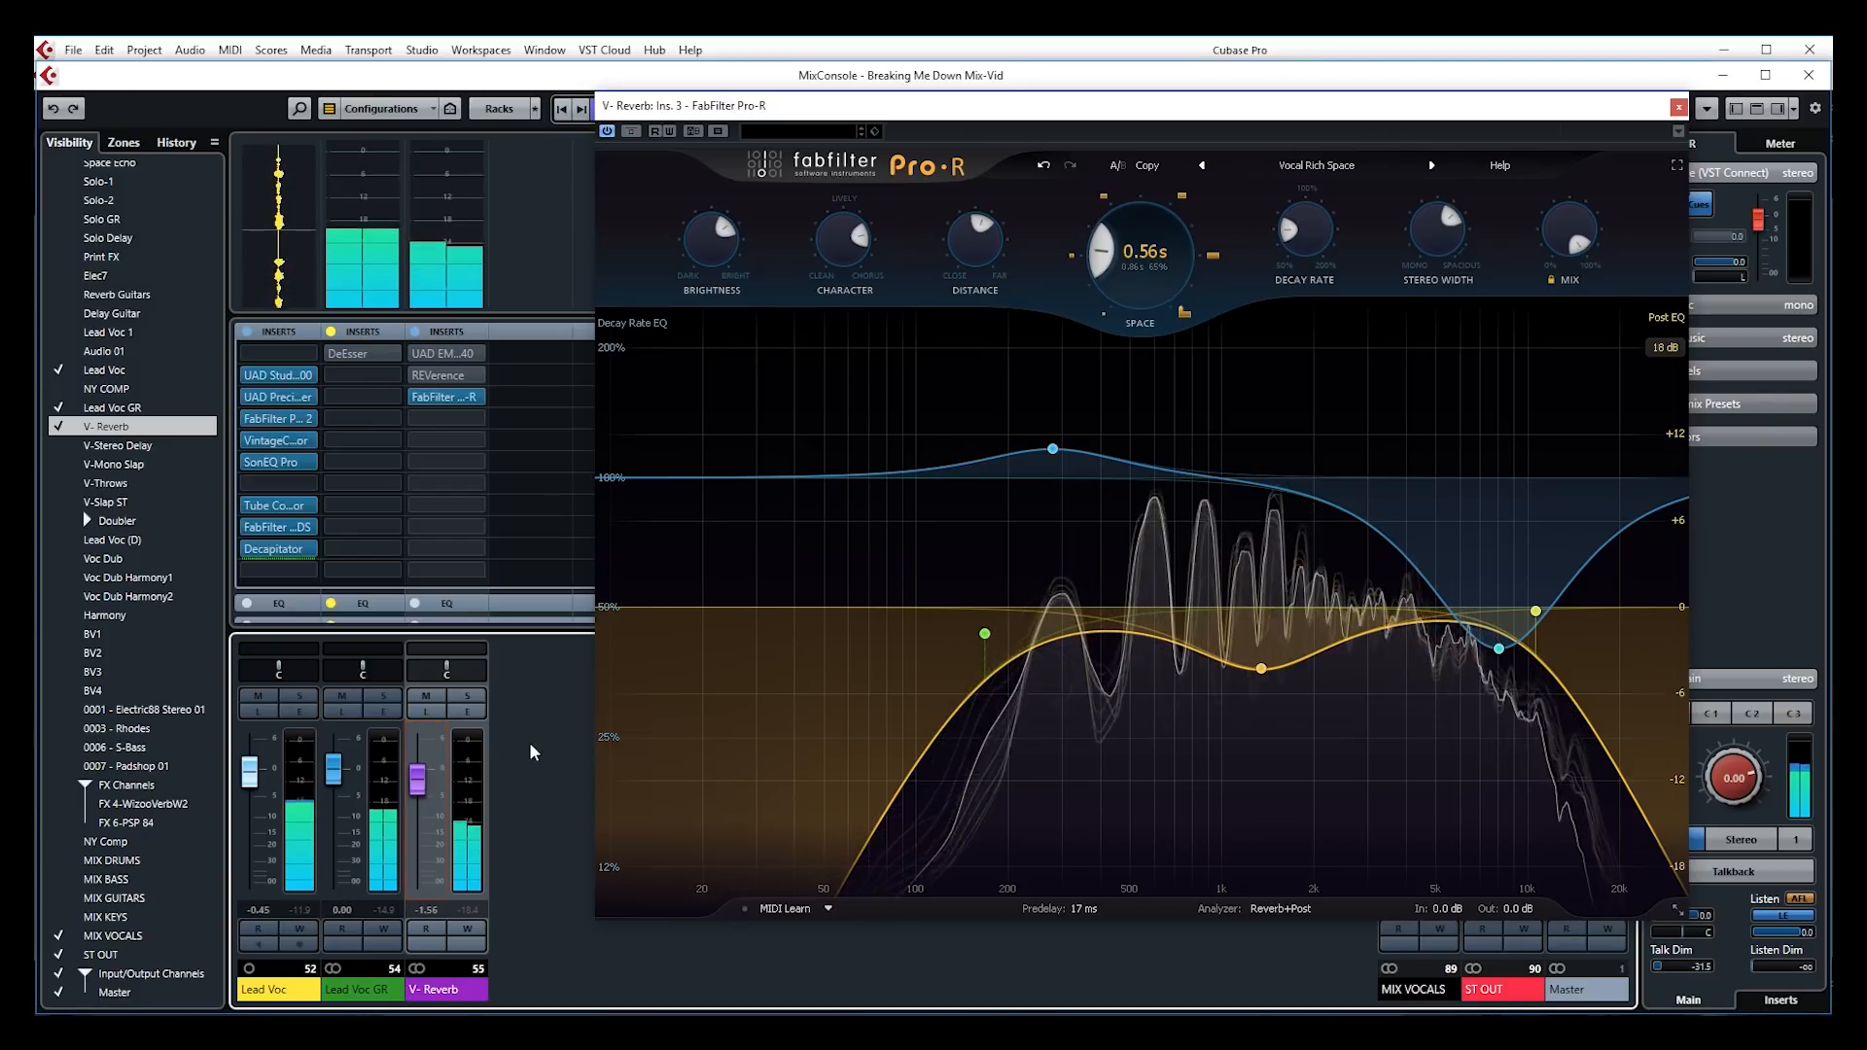
{"action": "left_click_drag", "start_coordinate": [418, 781], "coordinate": [424, 815]}
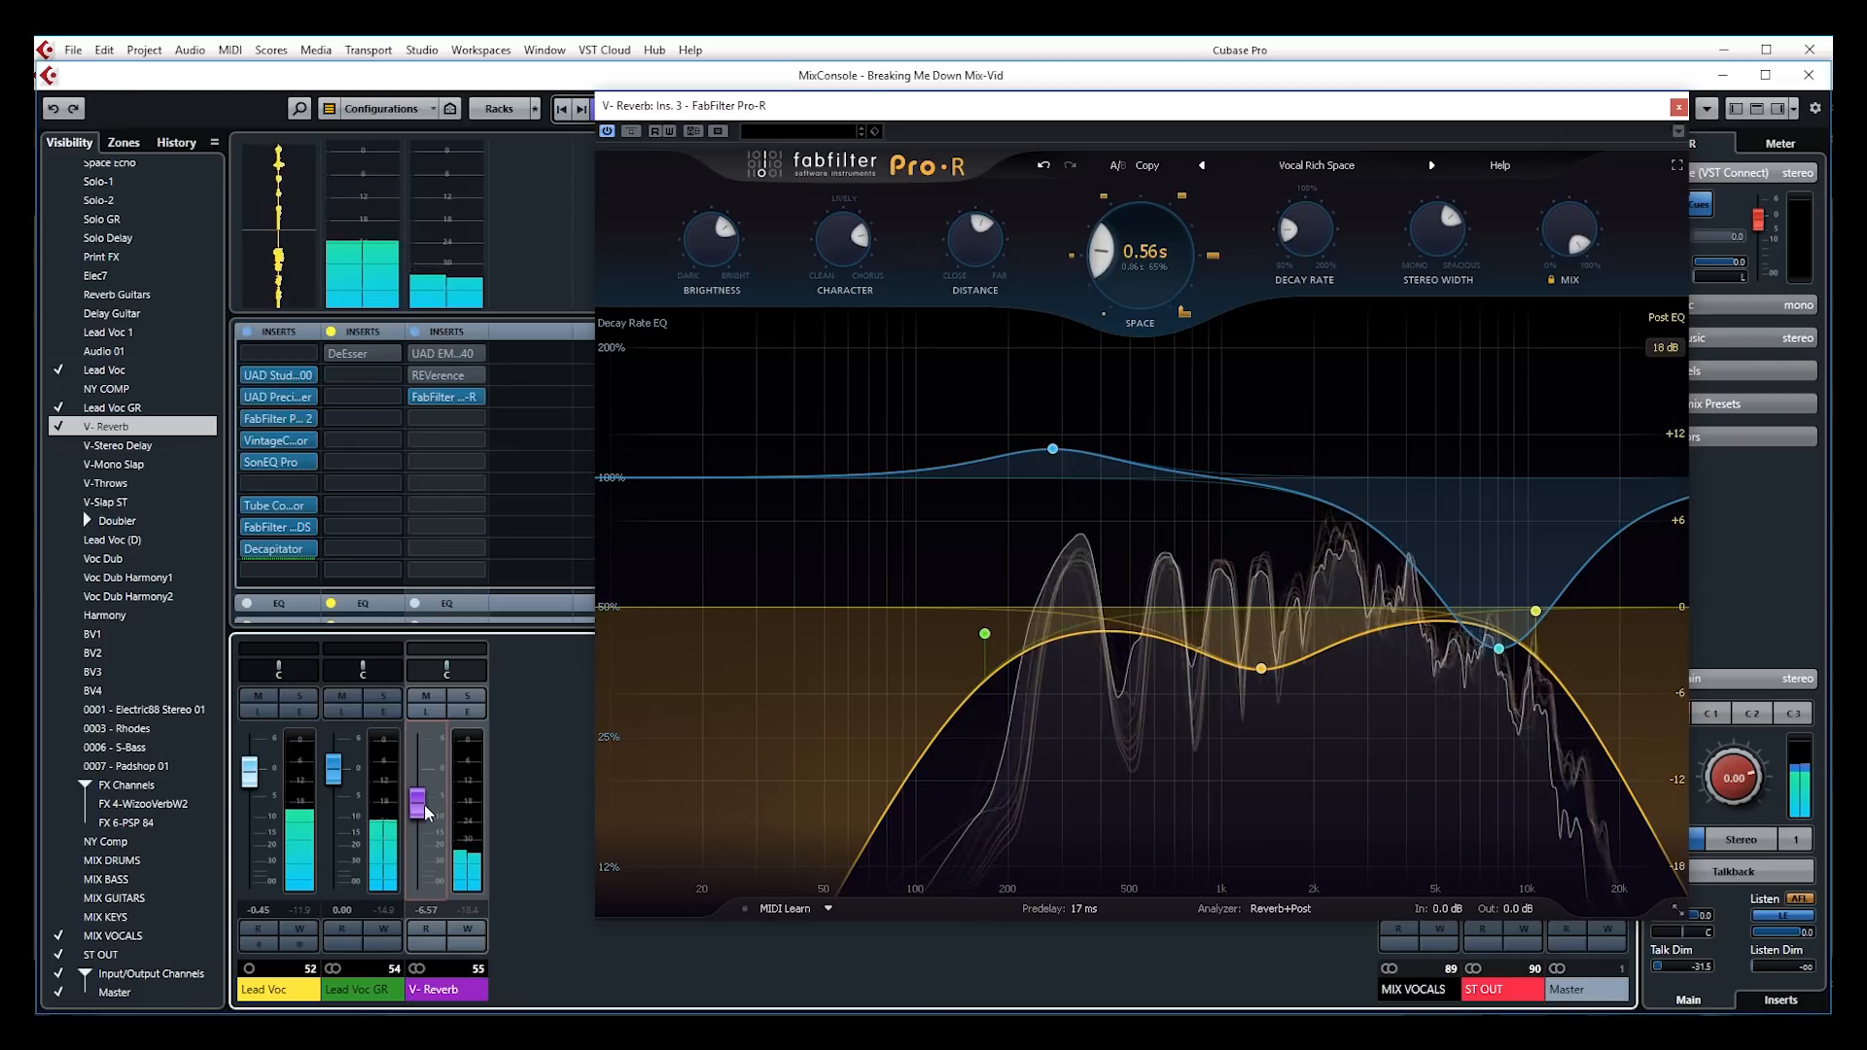
{"action": "left_click", "coordinate": [428, 698]}
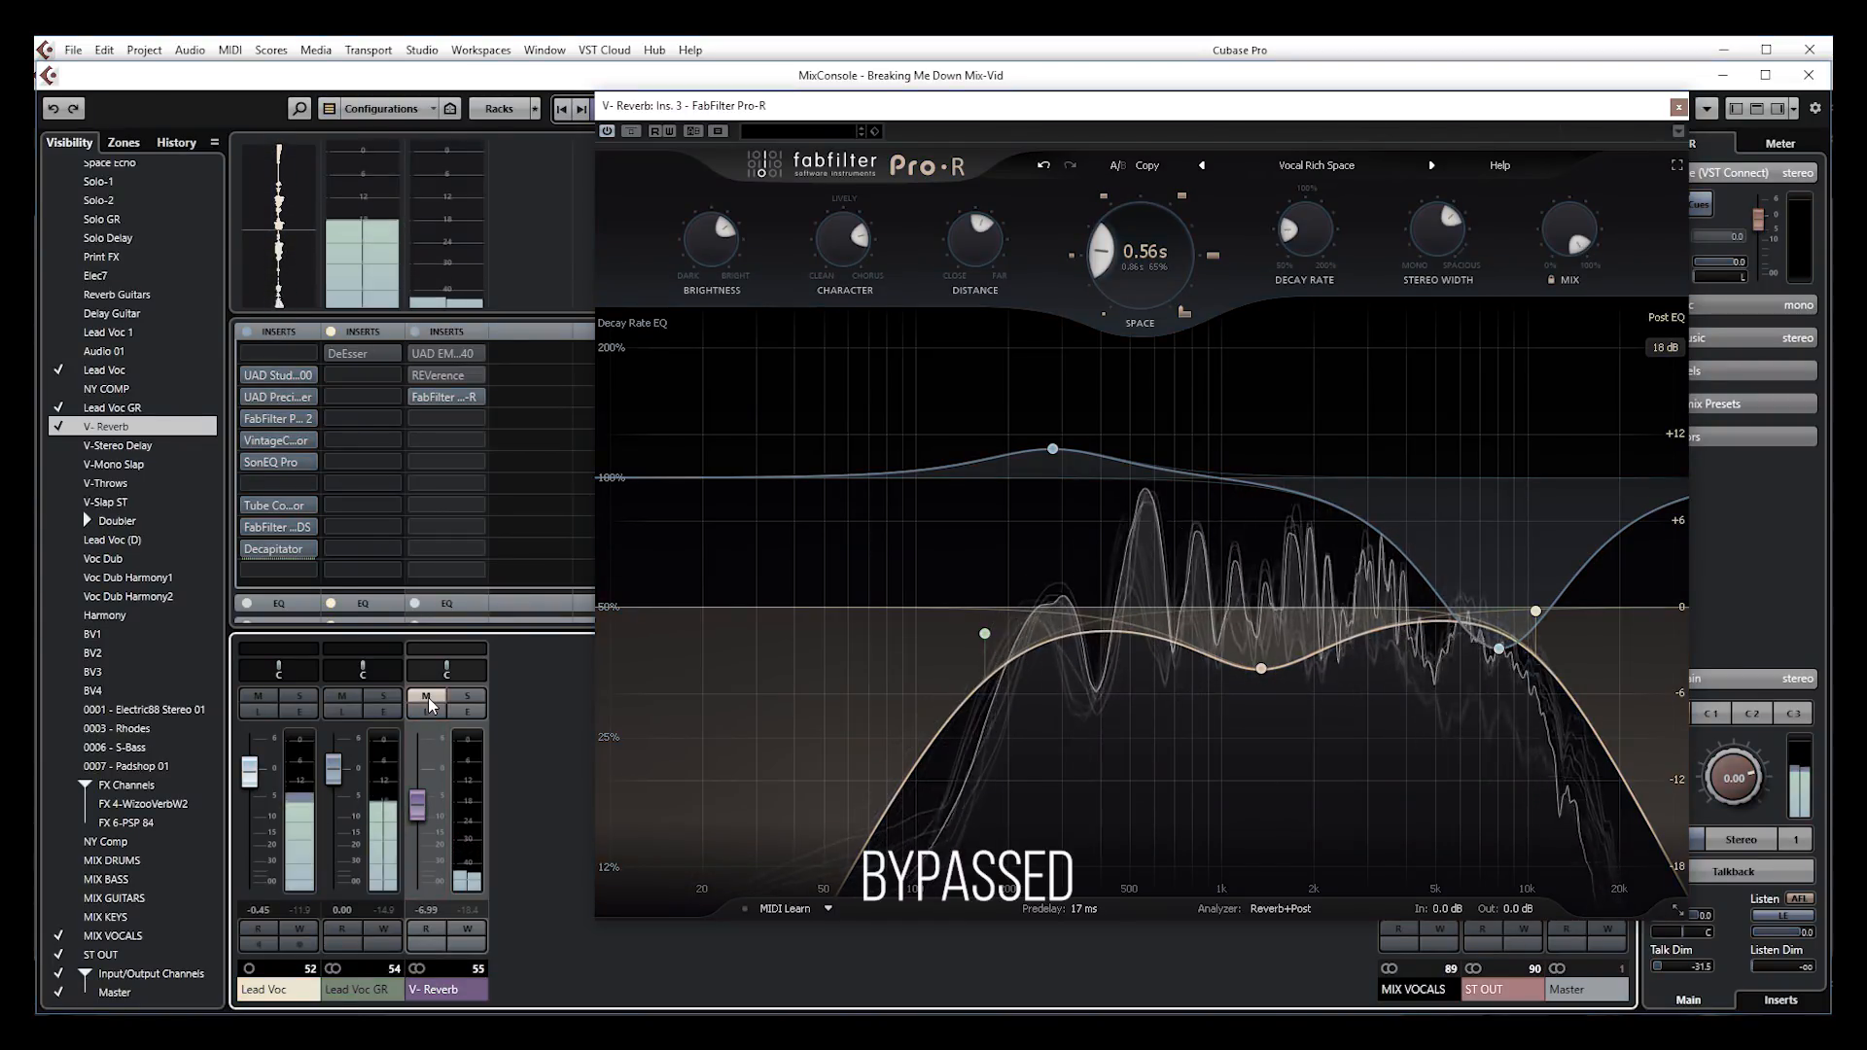
{"action": "left_click", "coordinate": [427, 698]}
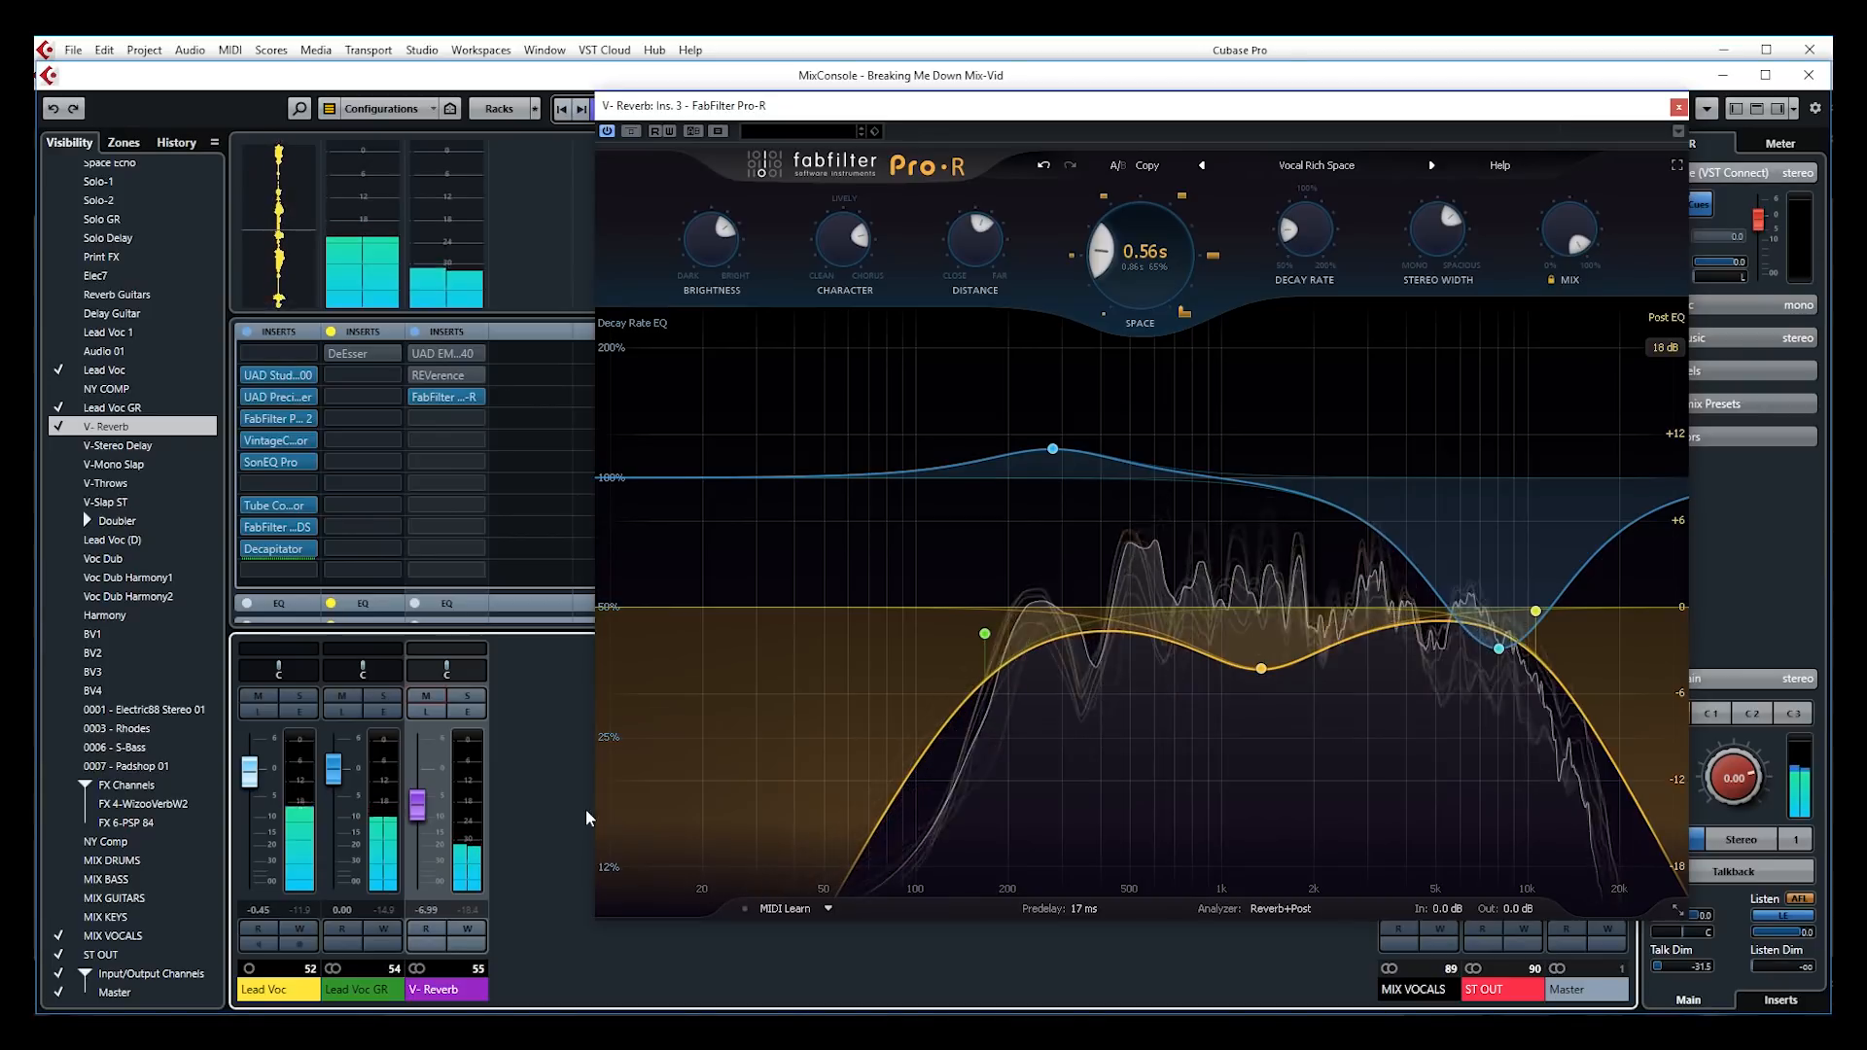
{"action": "left_click_drag", "start_coordinate": [426, 821], "coordinate": [425, 826]}
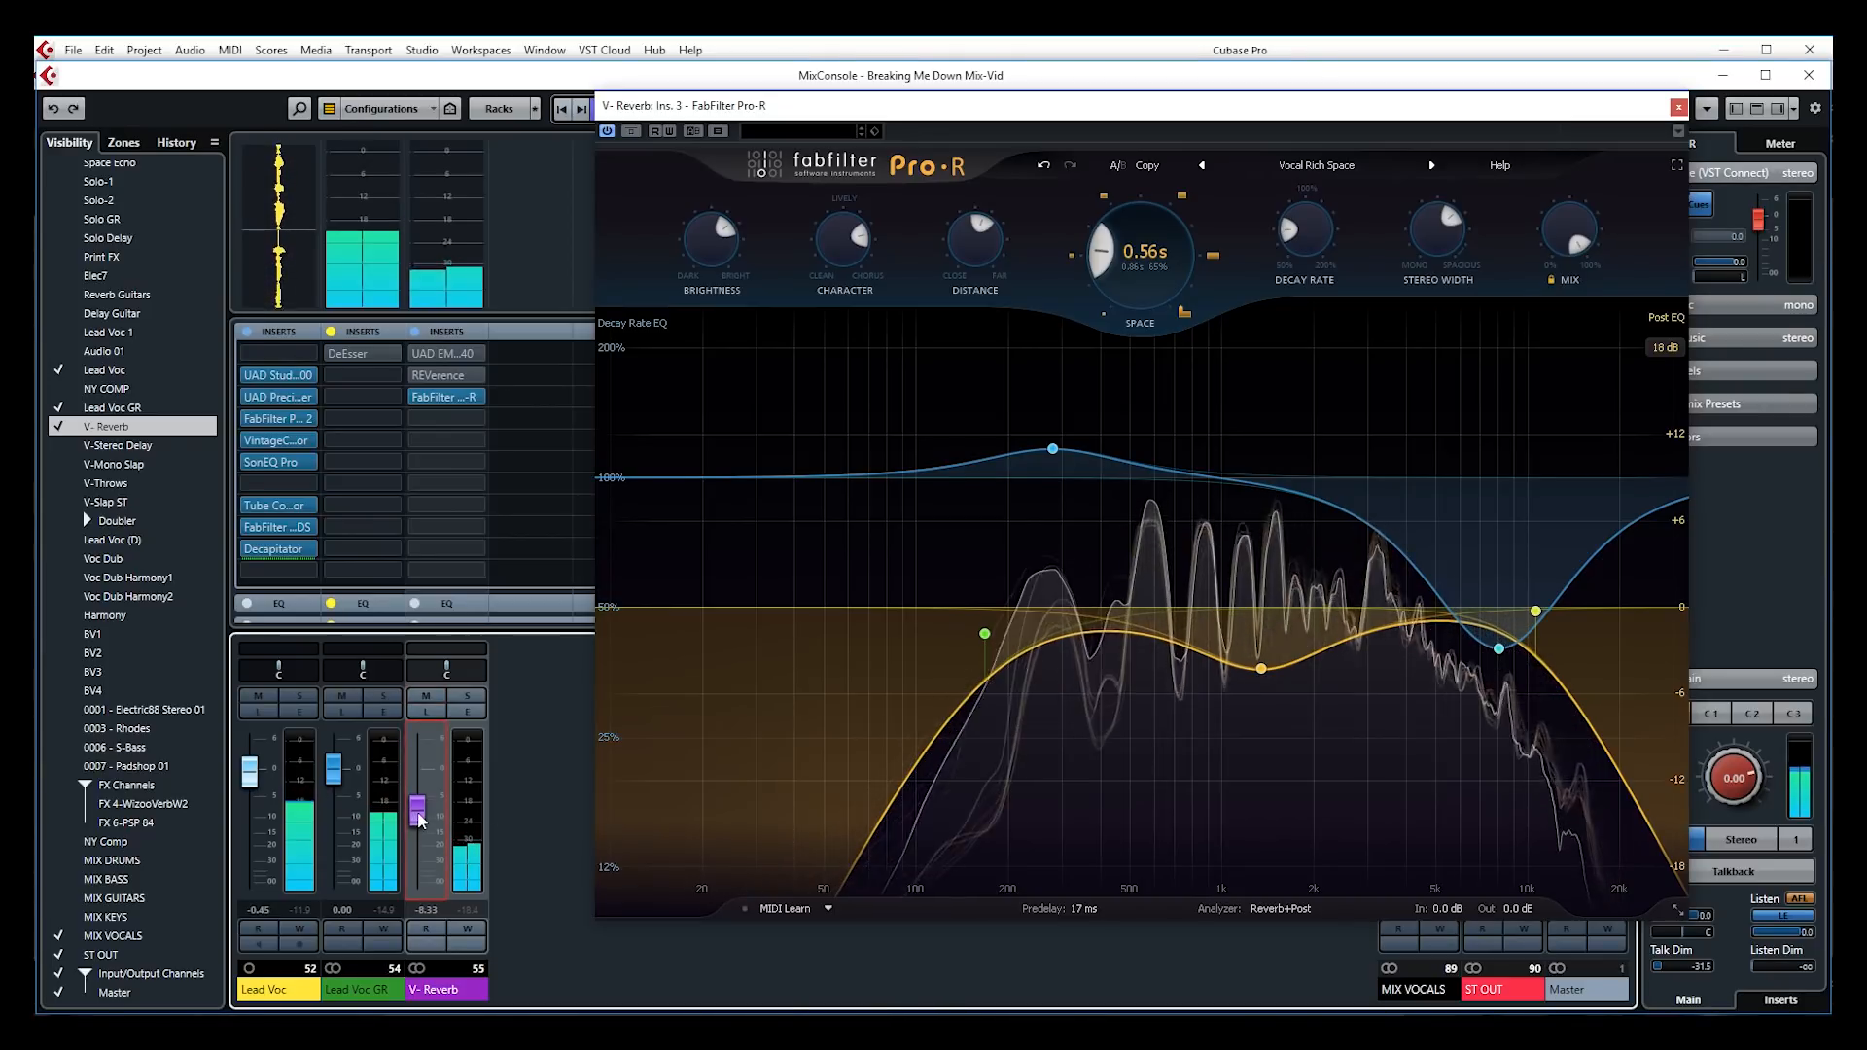
{"action": "left_click", "coordinate": [423, 697]}
{"action": "left_click", "coordinate": [423, 696]}
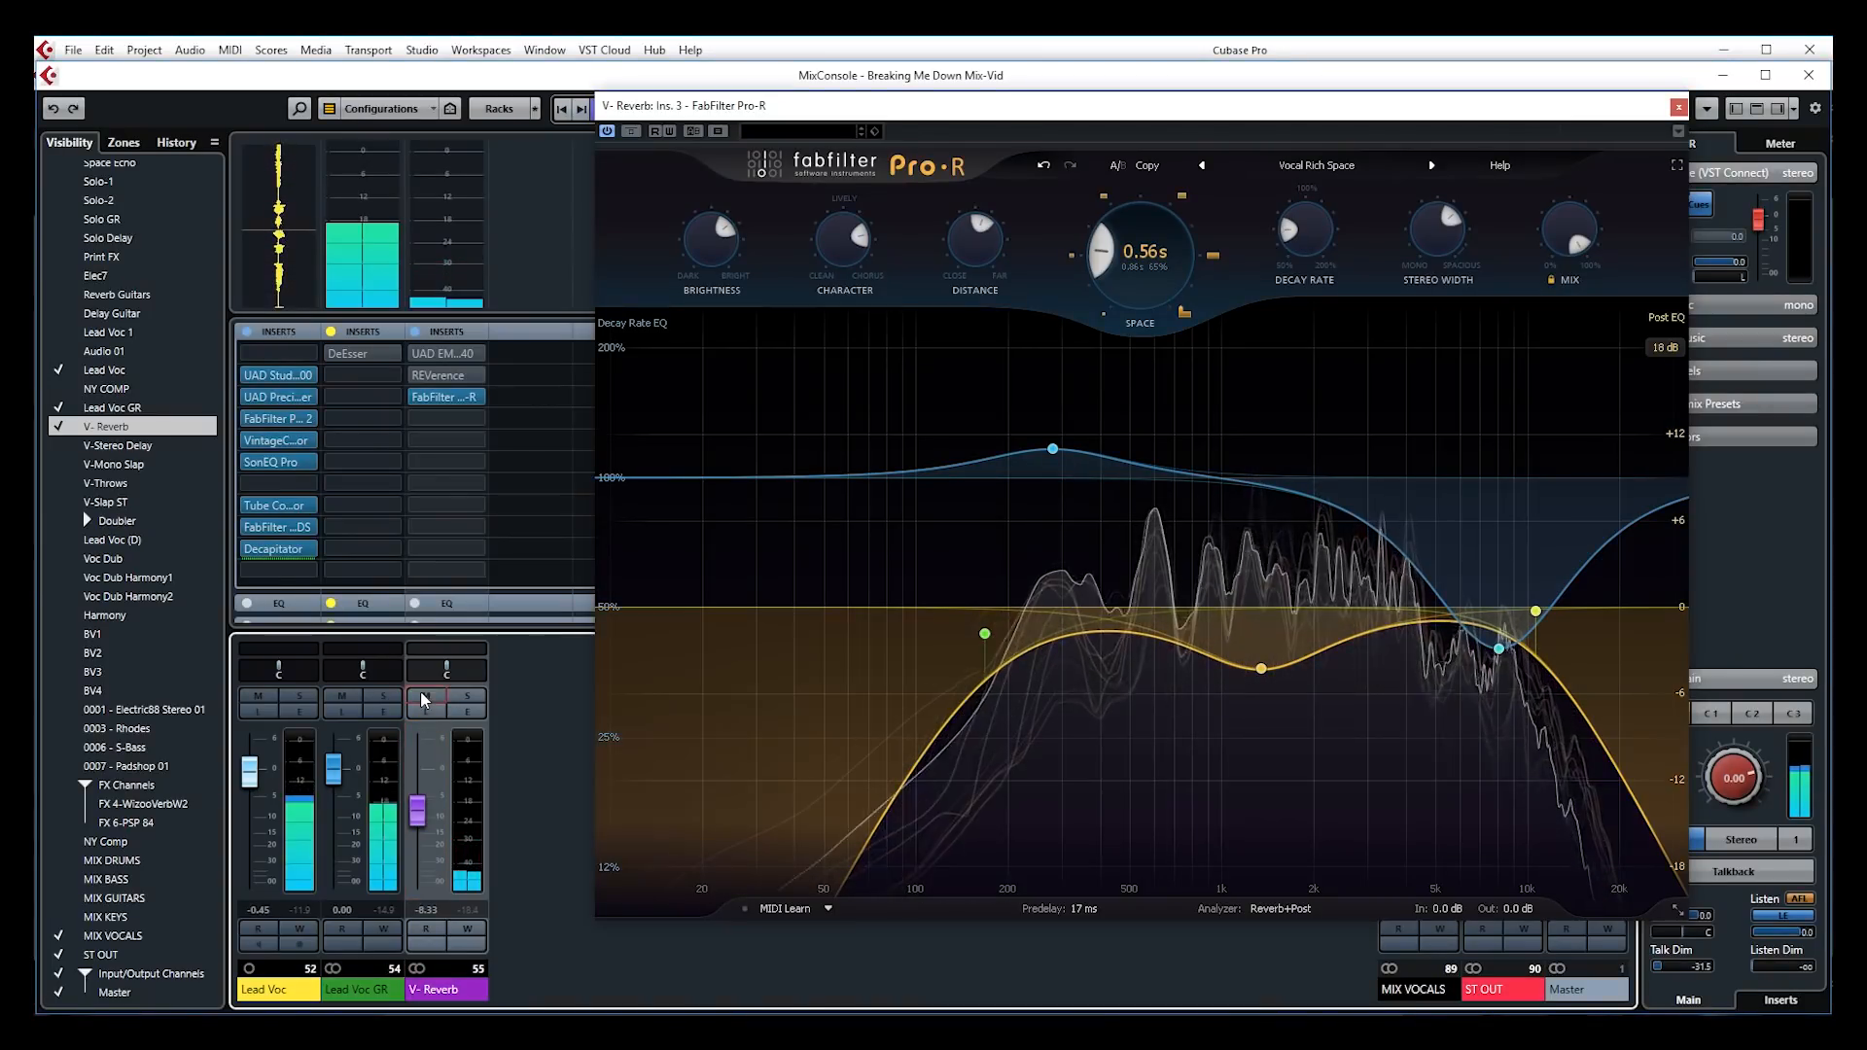